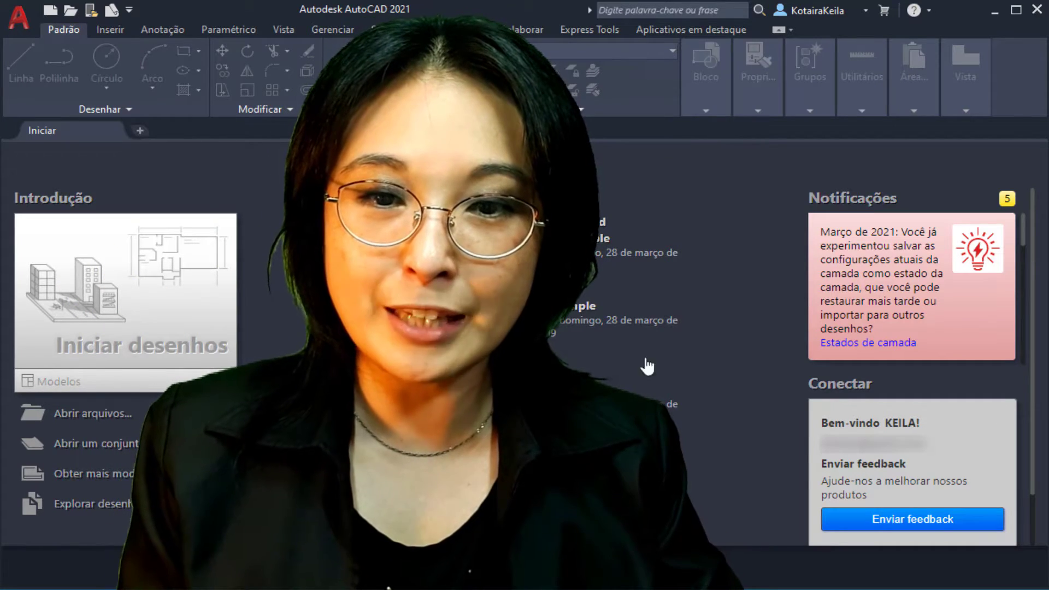
- Browse the start page's new and recent drawing options and the account menu, then dismiss them
left_click(19, 25)
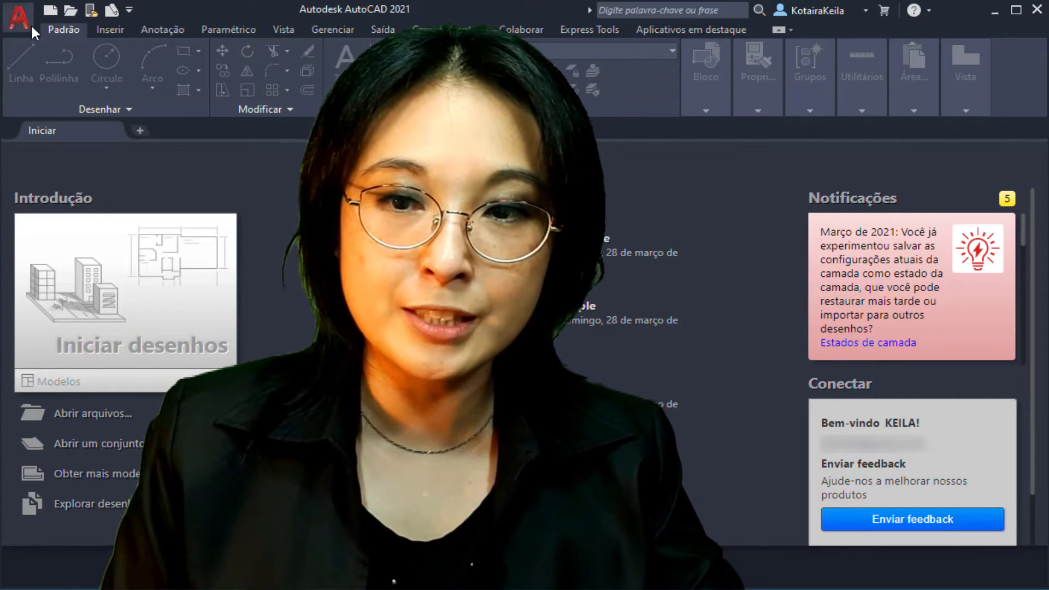
left_click(30, 24)
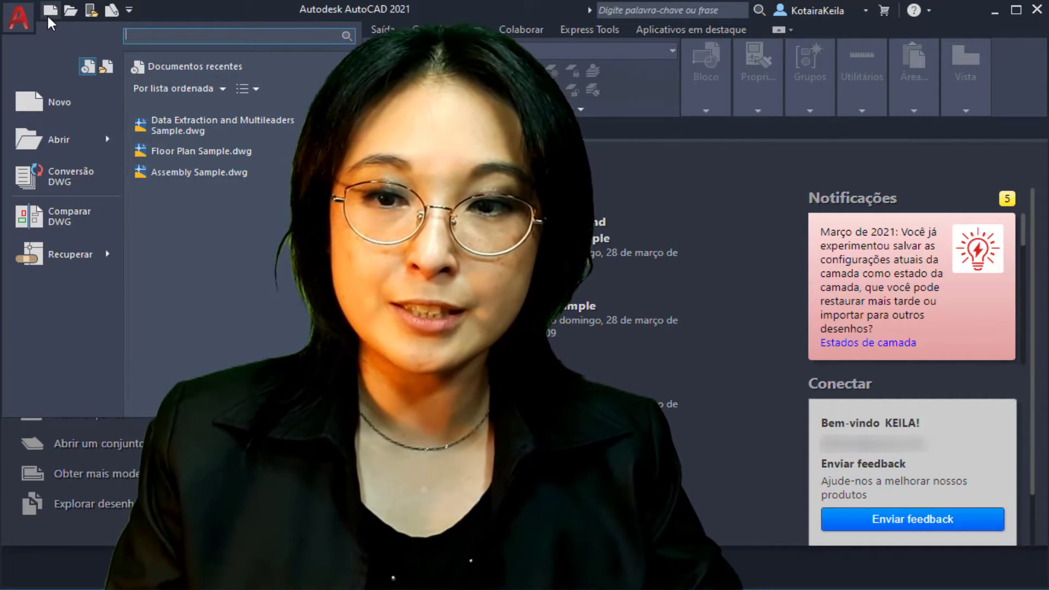
left_click(81, 12)
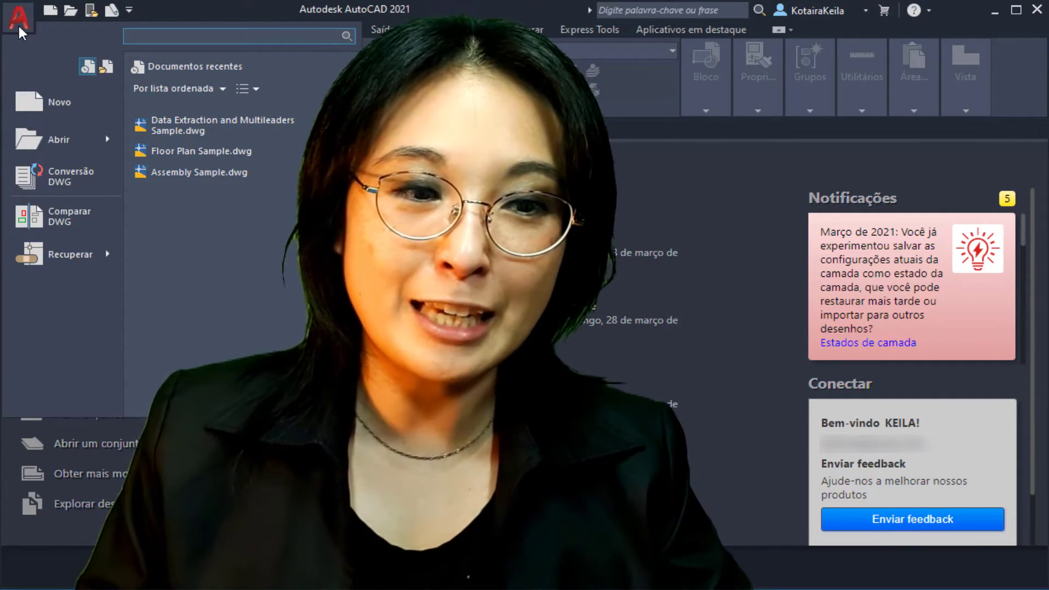
left_click(949, 30)
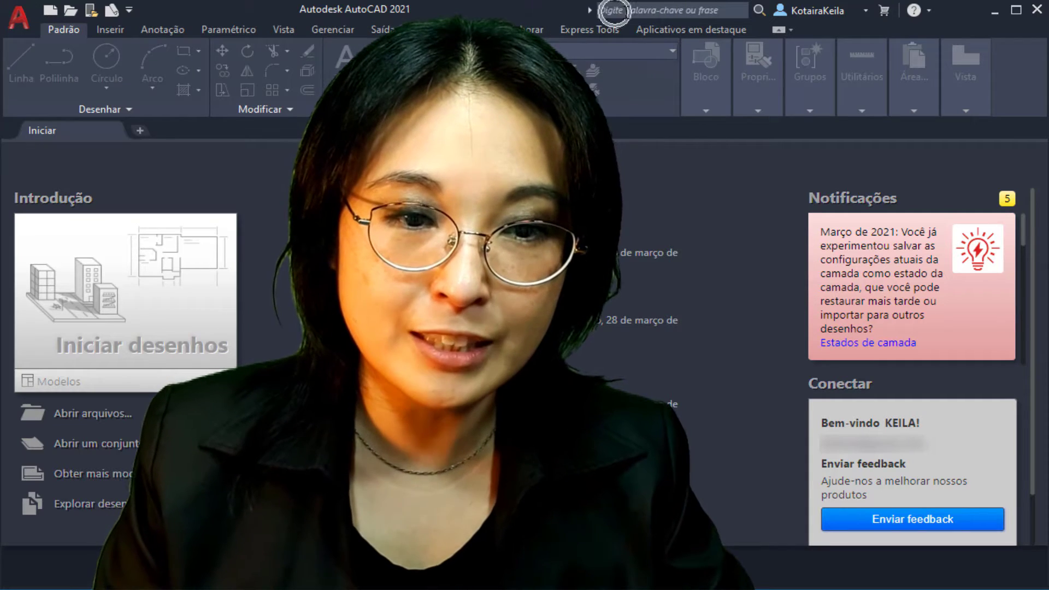
left_click(898, 6)
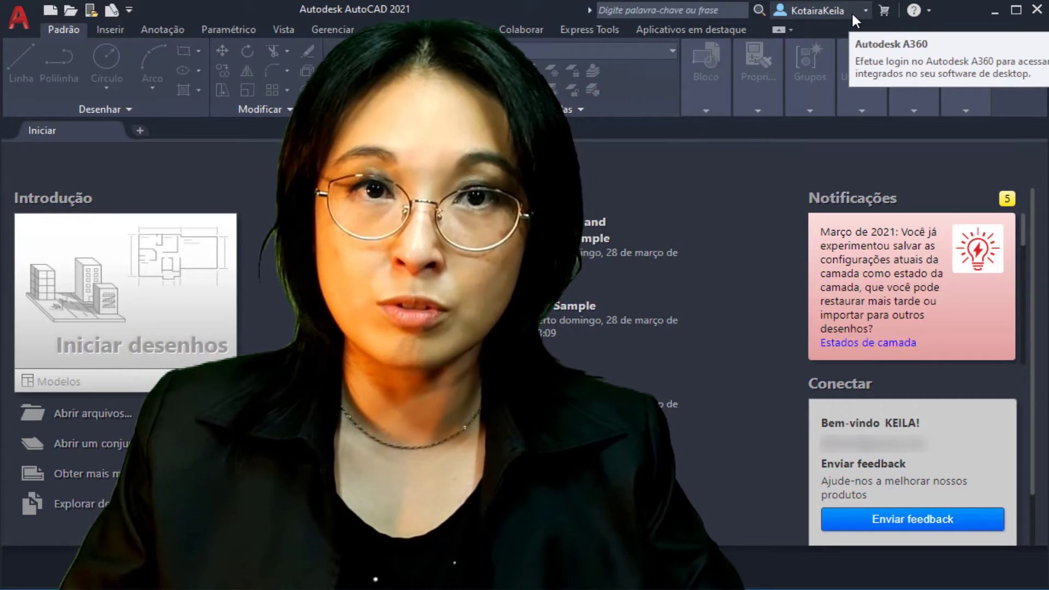
left_click(851, 11)
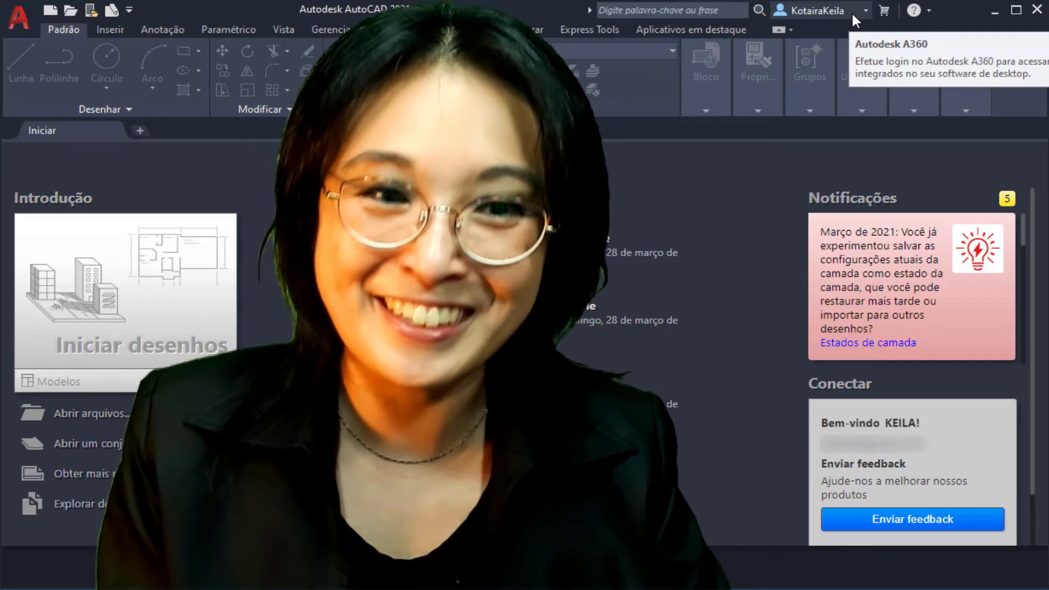
left_click(853, 11)
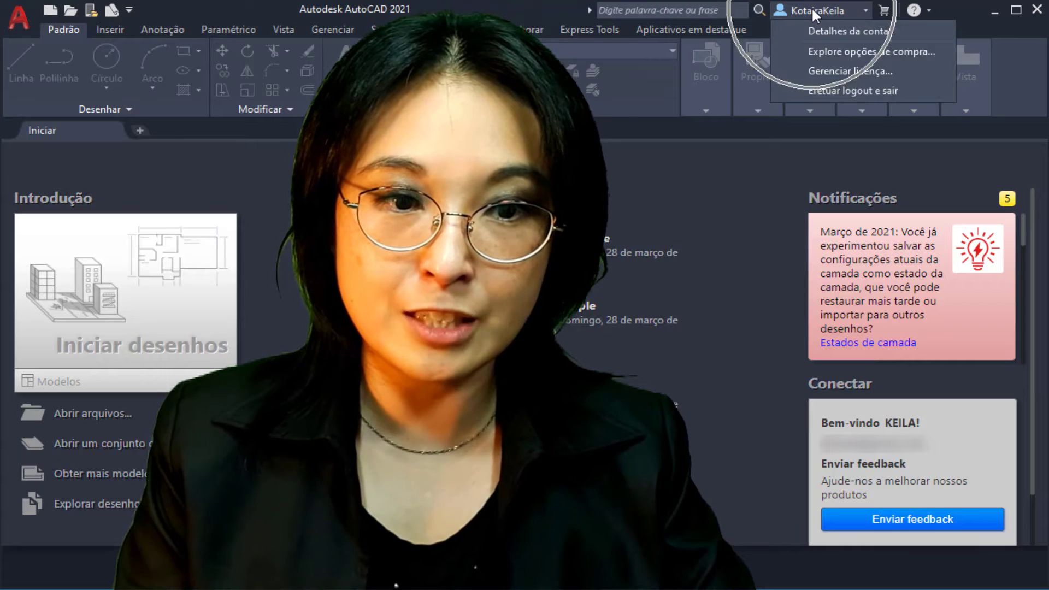
left_click(712, 164)
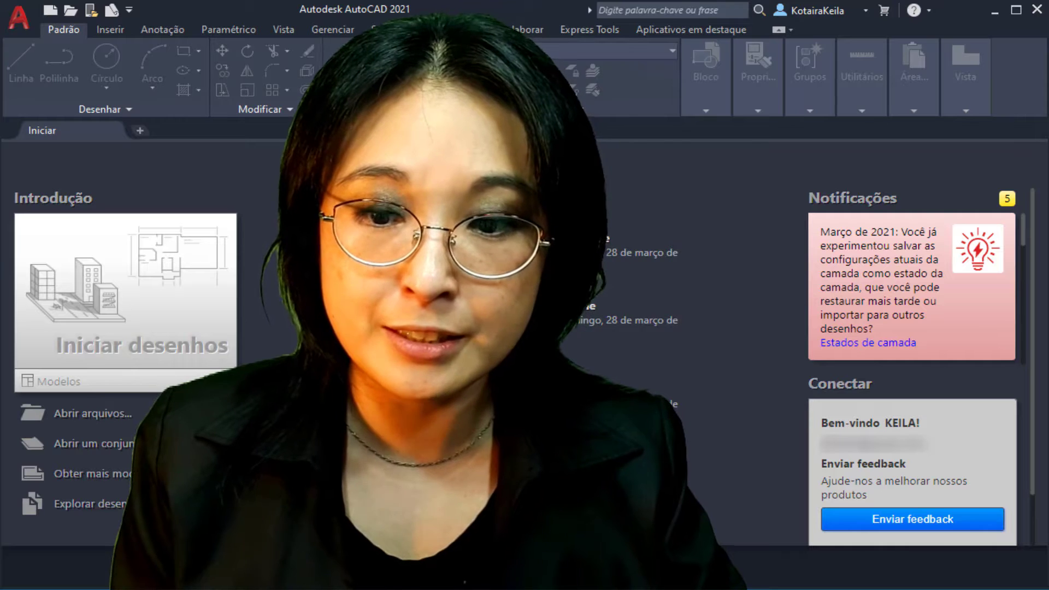
- Start a new drawing from the application menu to reach the template list
left_click(144, 302)
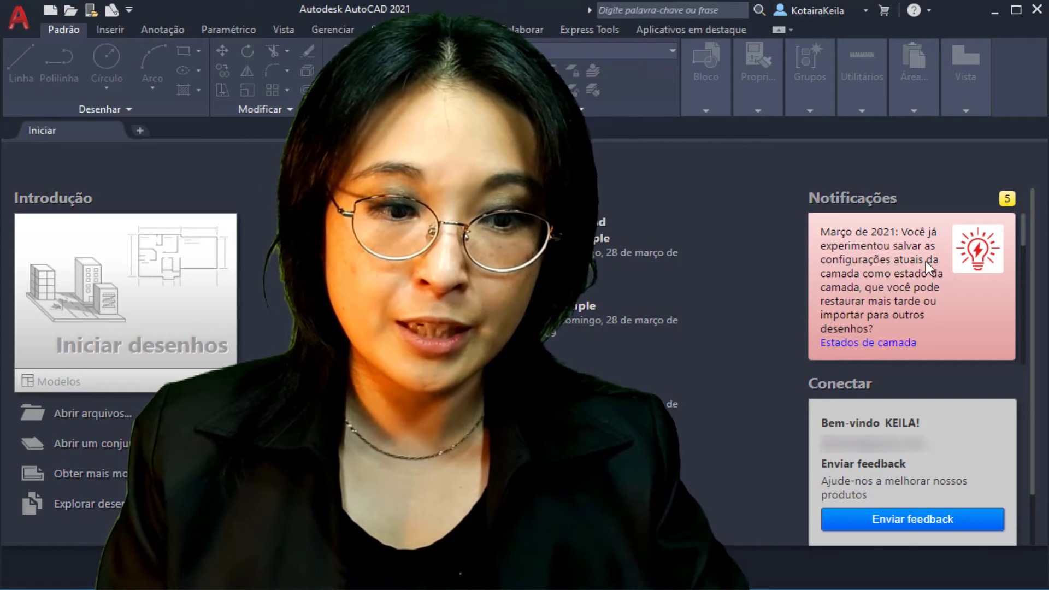
mouse_move(1022, 230)
left_mouse_down()
mouse_move(1007, 290)
mouse_move(1001, 205)
left_mouse_up()
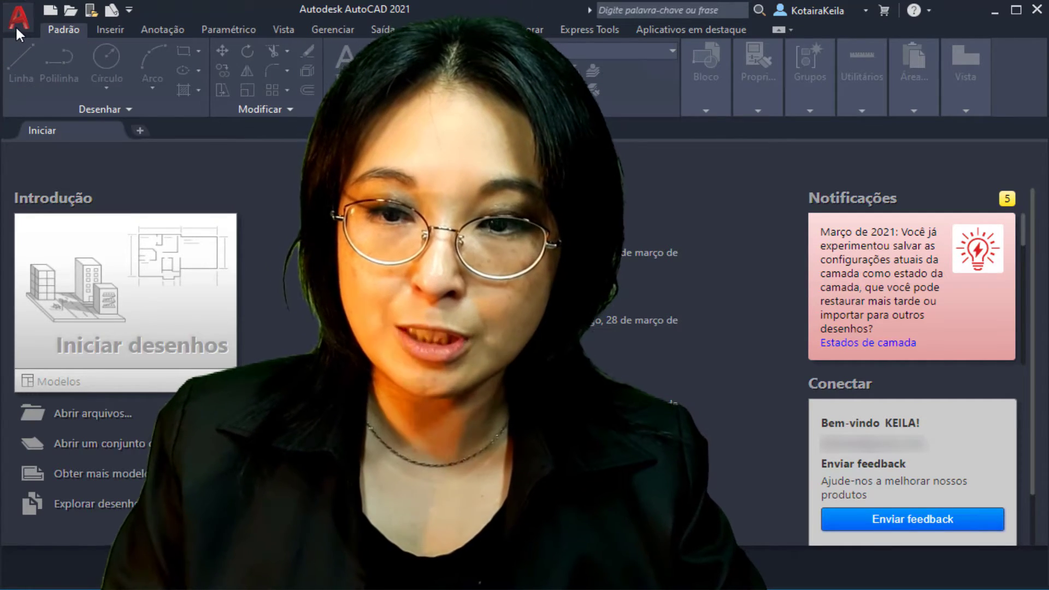
left_click(17, 29)
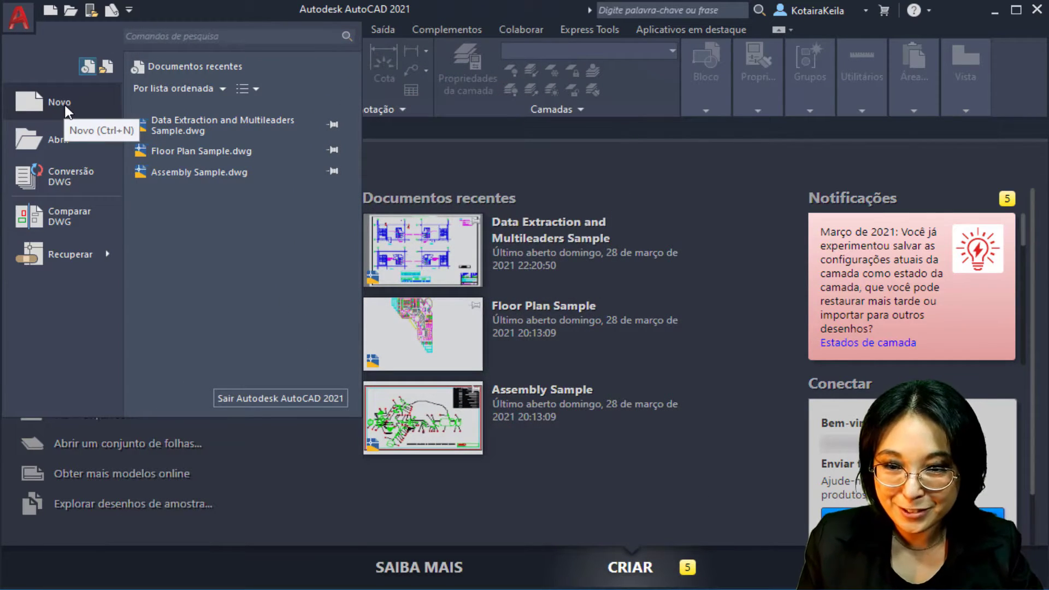
left_click(64, 105)
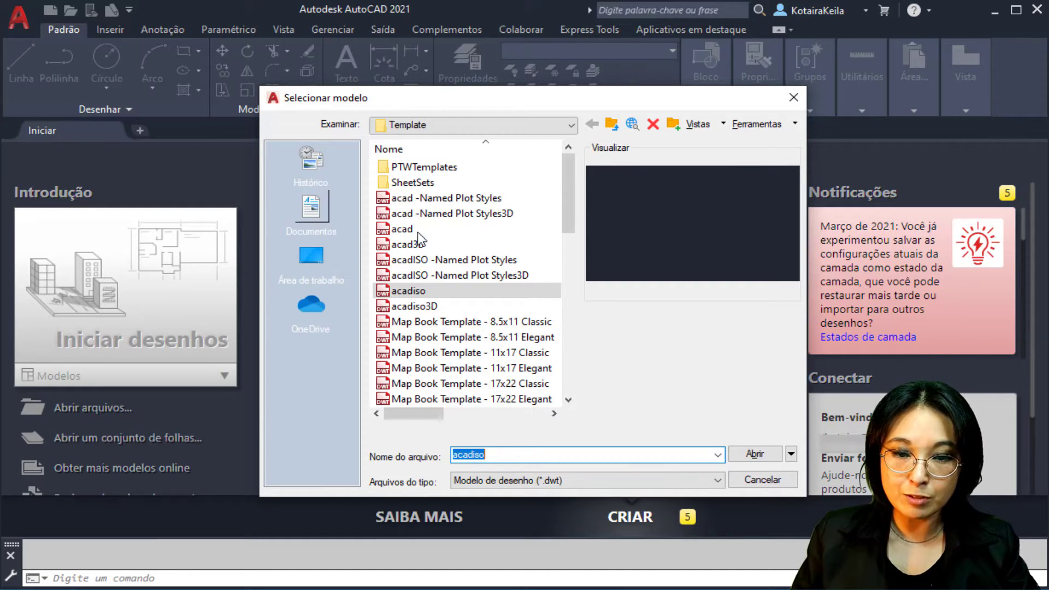
left_click_drag(565, 212, 567, 353)
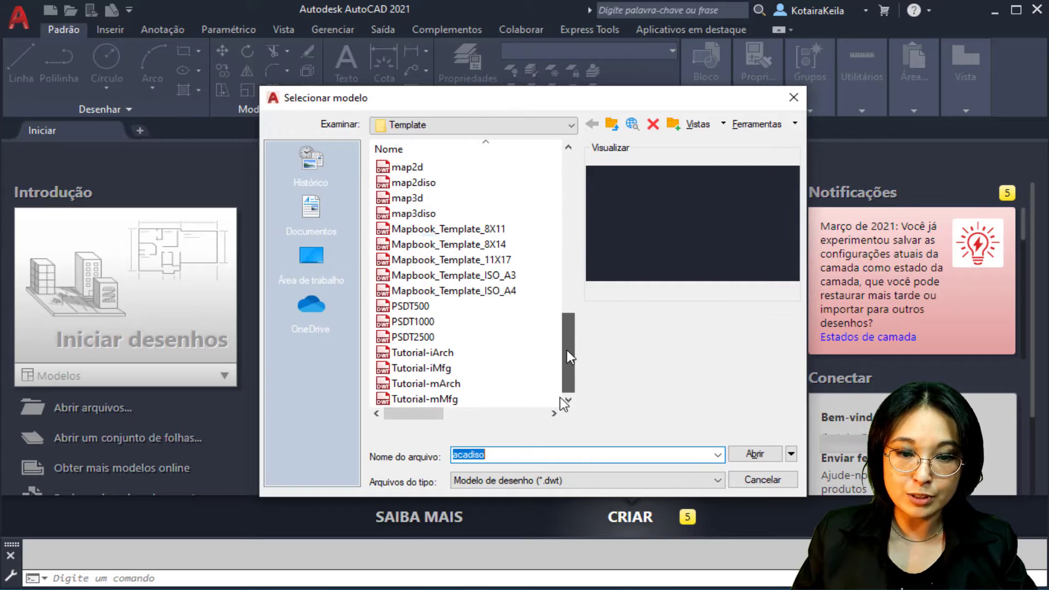
scroll(561, 369, "up", 1)
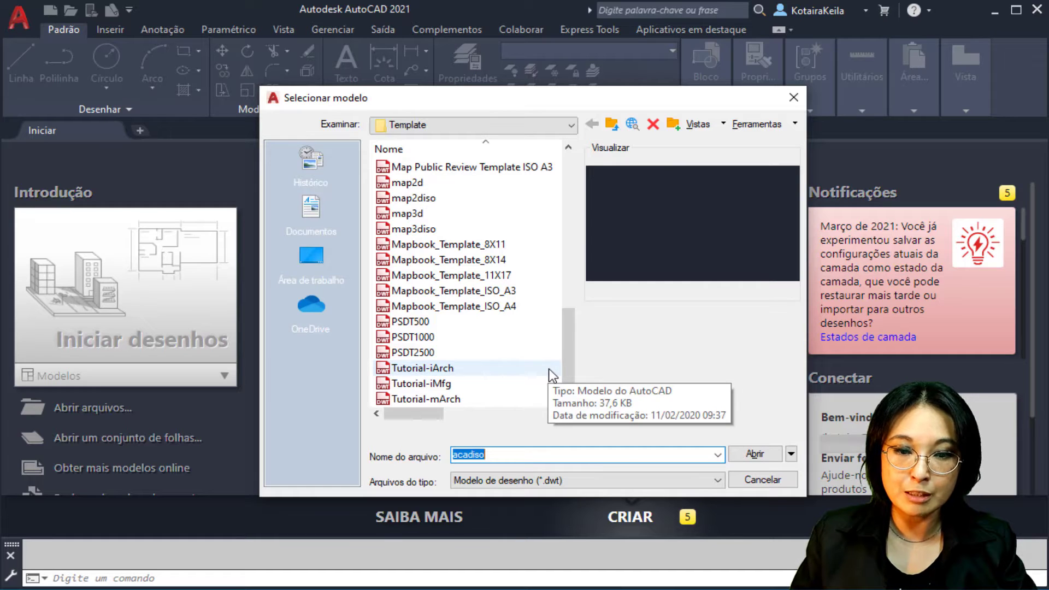
mouse_move(569, 356)
left_mouse_down()
mouse_move(558, 387)
mouse_move(586, 195)
left_mouse_up()
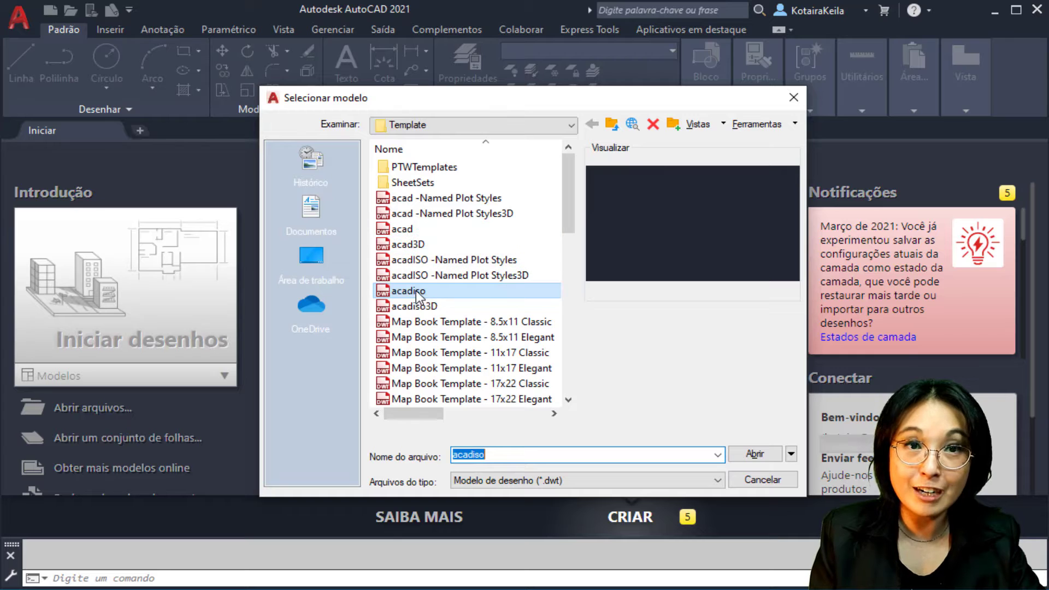
- Create the blank drawing Desenho1 from the acadiso template
left_click(429, 230)
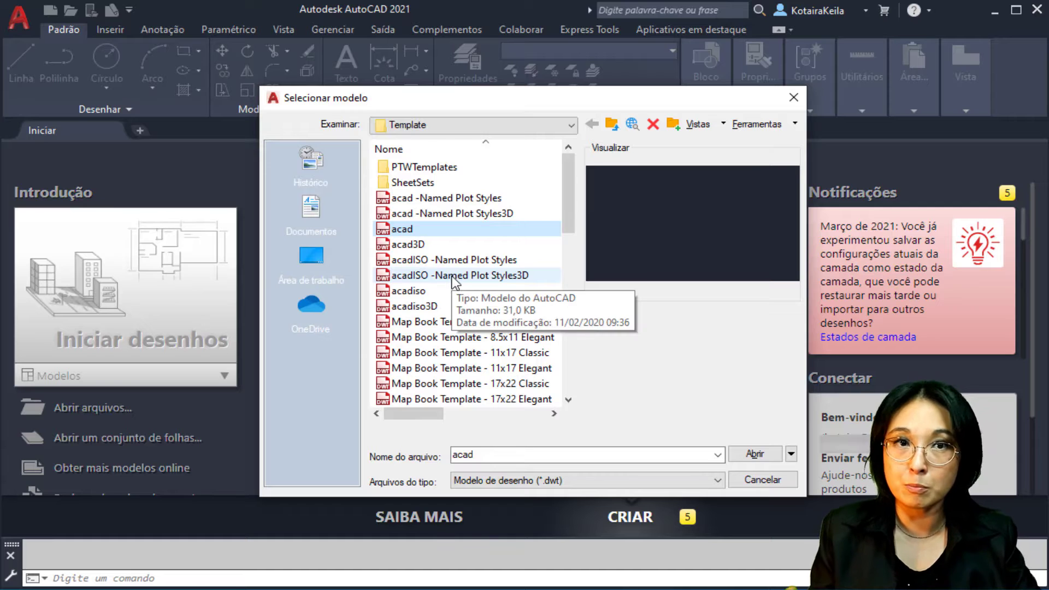
left_click(424, 294)
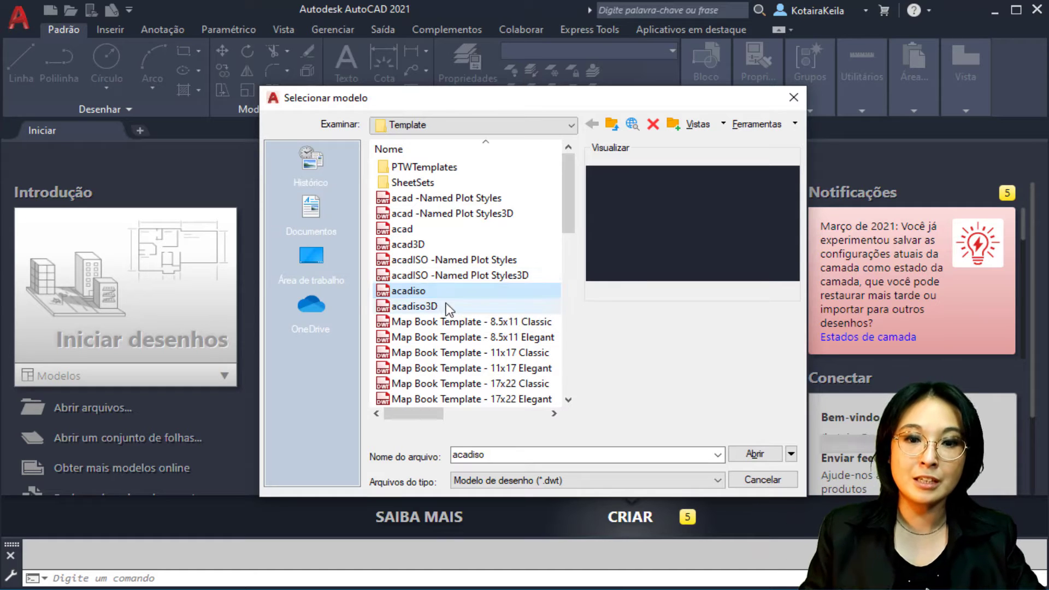
left_click(449, 290)
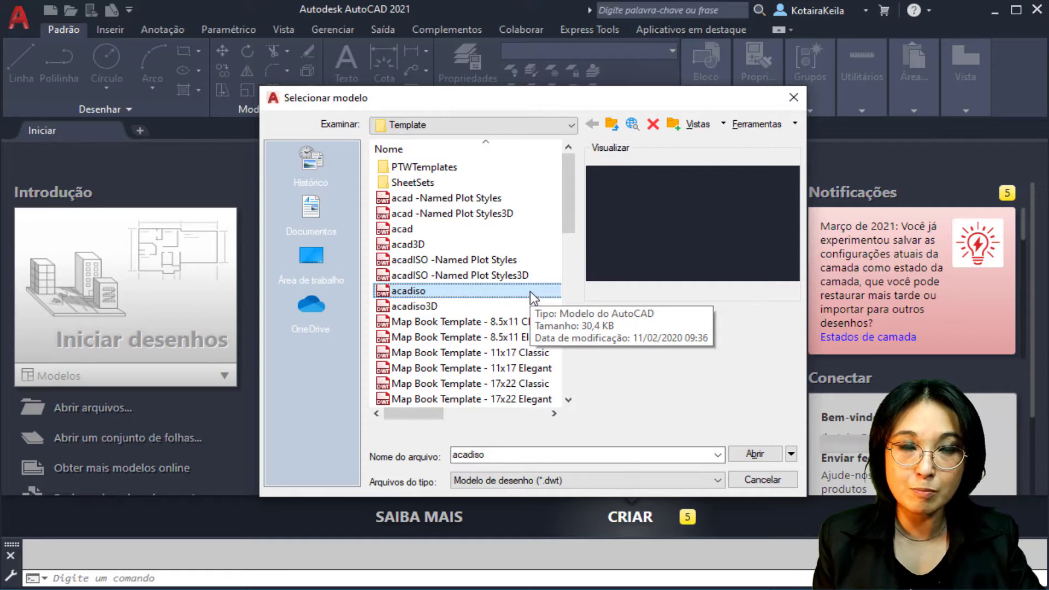
left_click(776, 457)
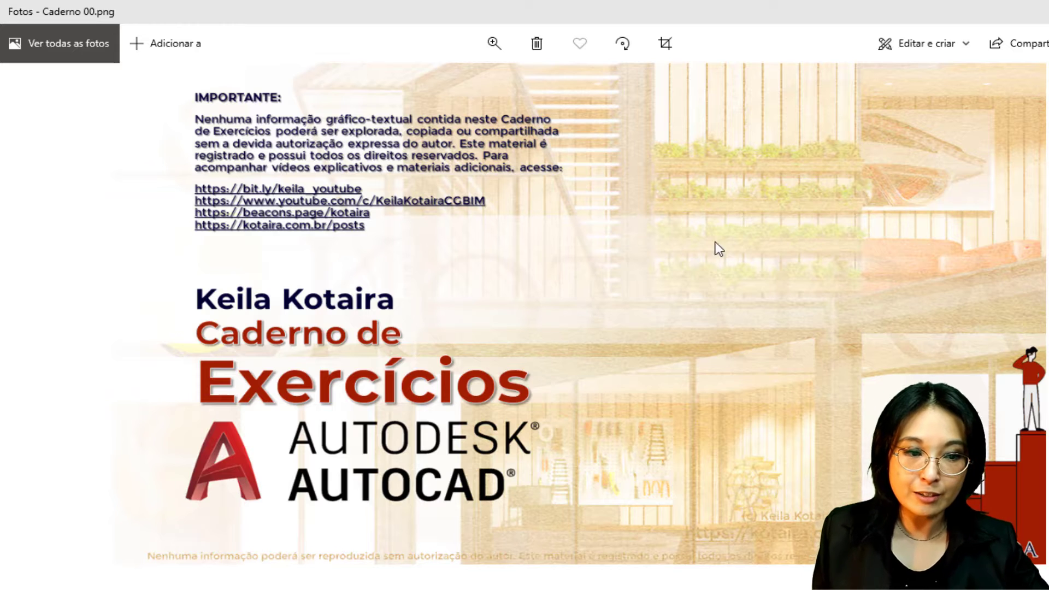
- Advance Photos from Caderno 00.png to Caderno 01.png
key("Right")
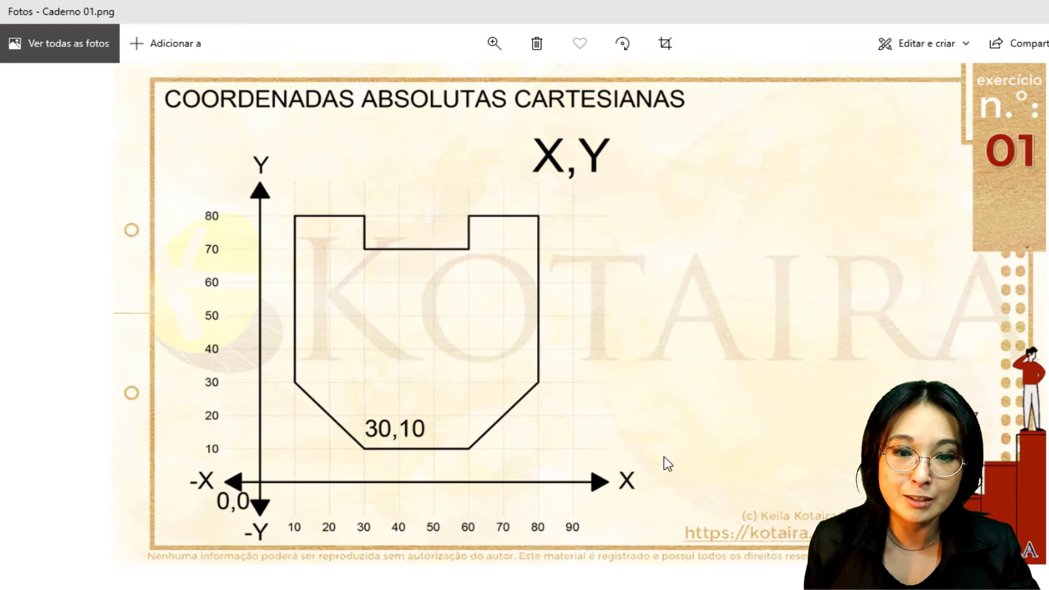
left_click(297, 523)
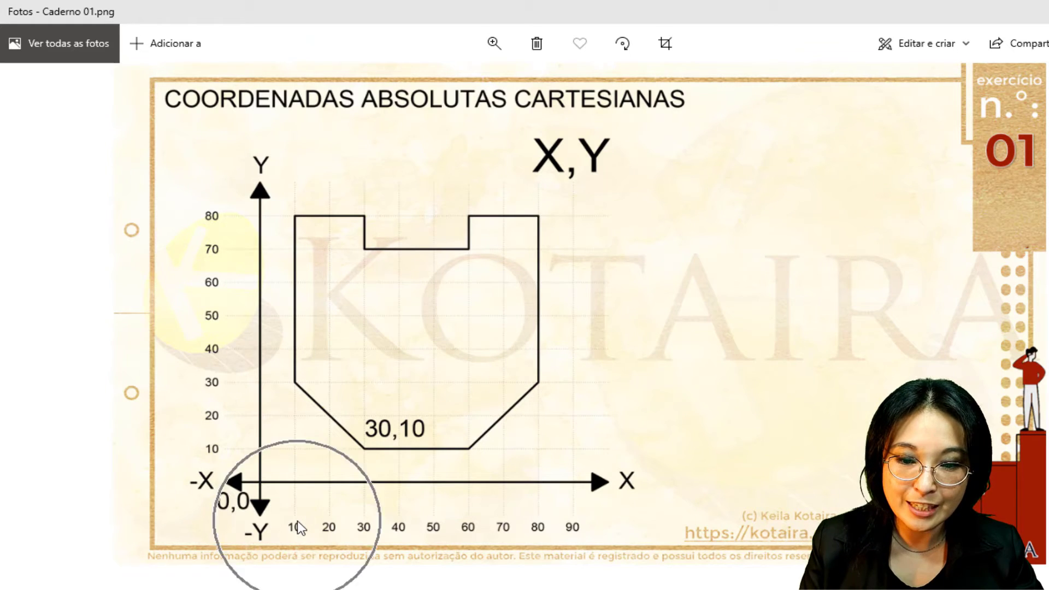
left_click(332, 526)
left_click(369, 525)
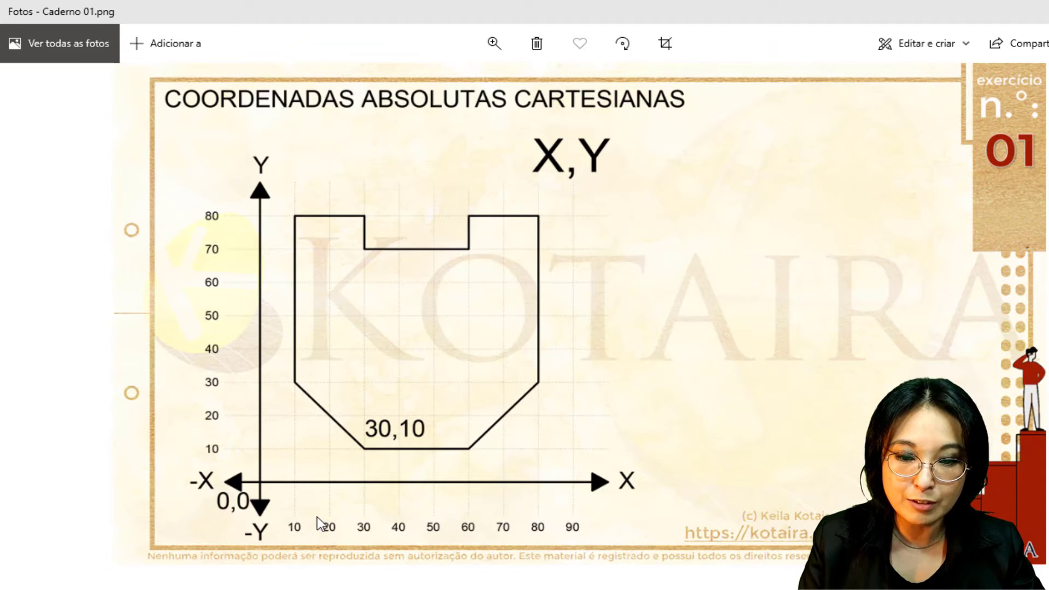
left_click(364, 519)
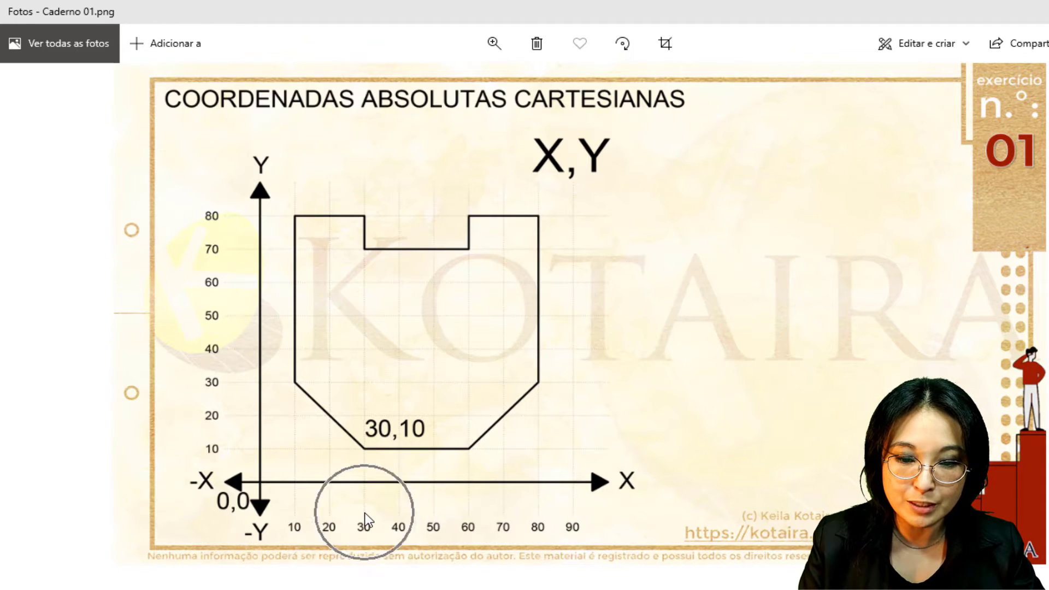
left_click(367, 450)
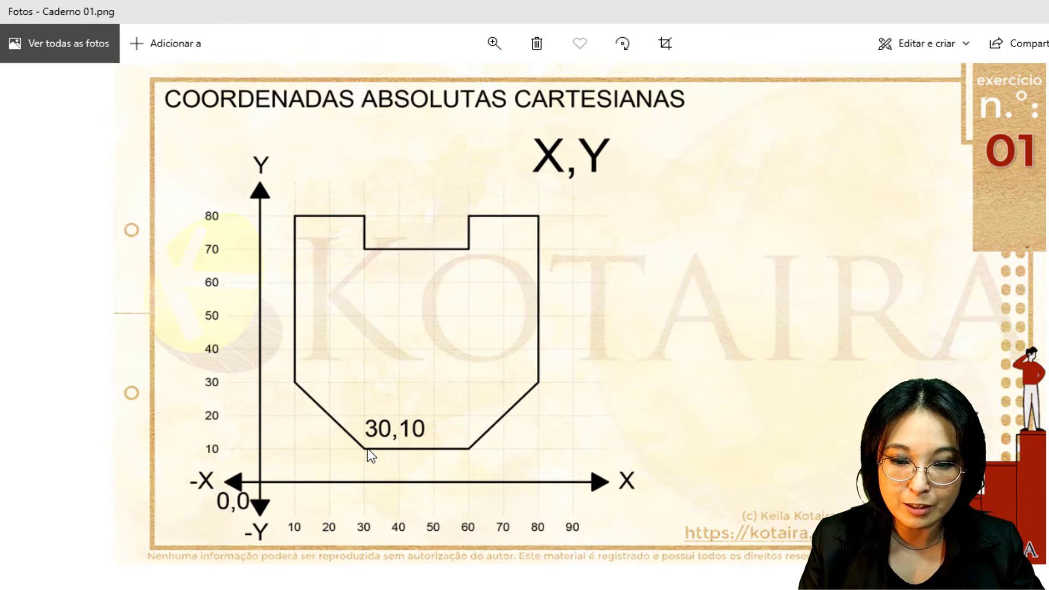
left_click(241, 447)
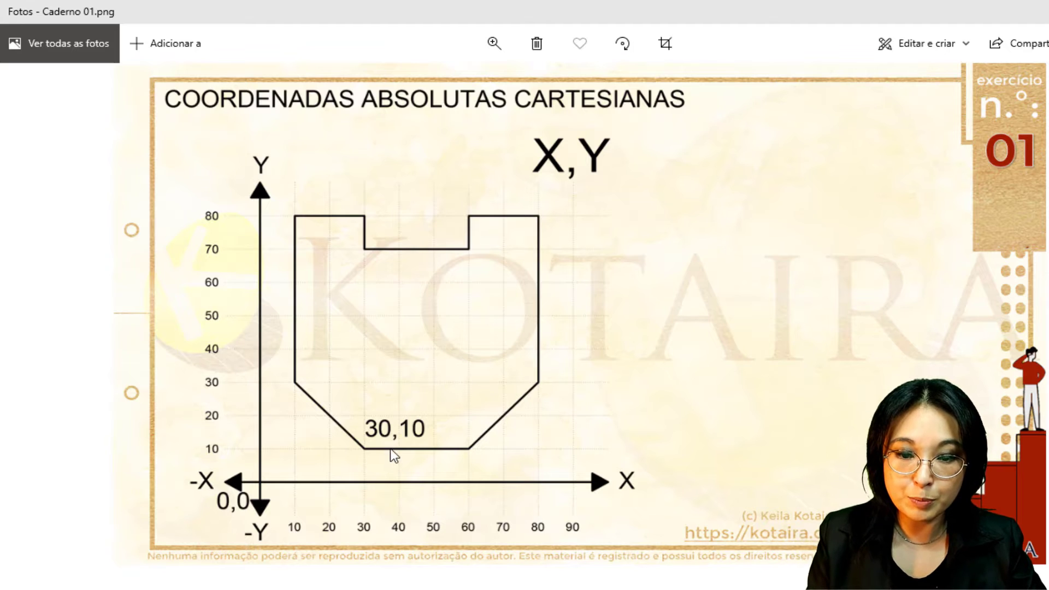
left_click(362, 446)
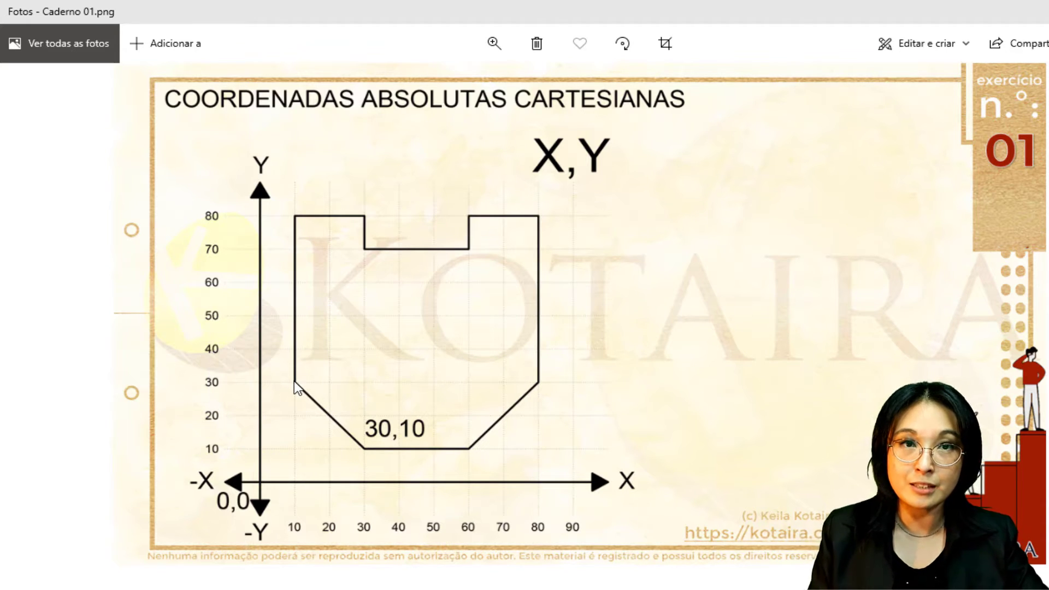
left_click(295, 503)
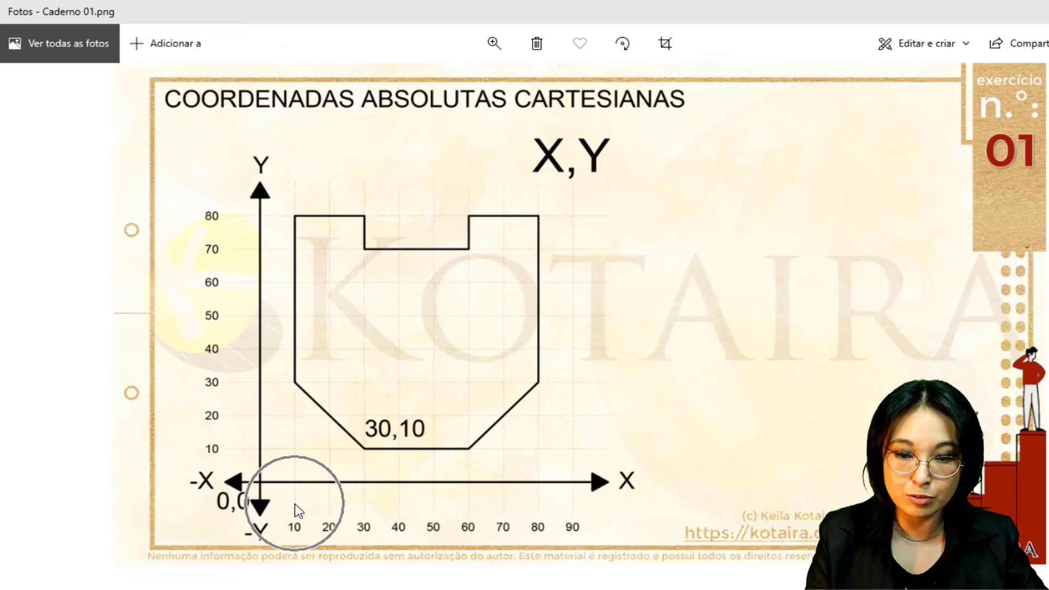
left_click(254, 386)
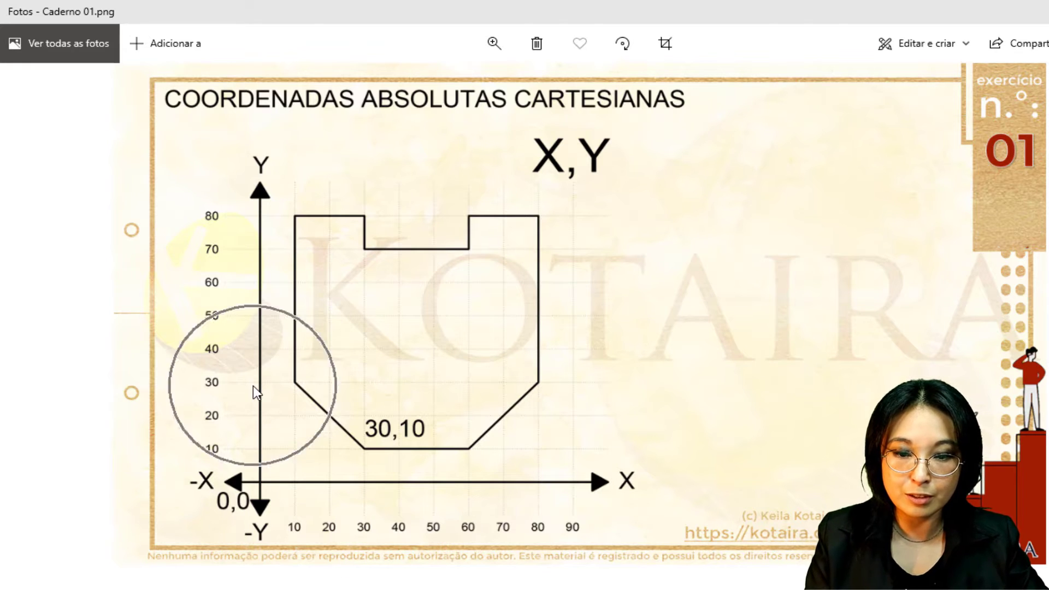
left_click(296, 386)
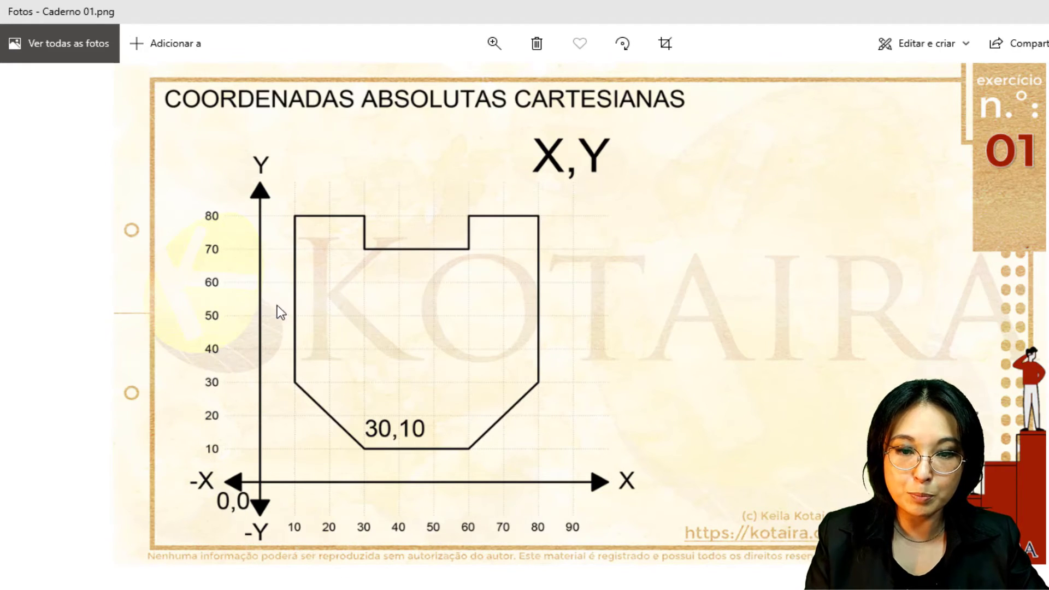
left_click(302, 217)
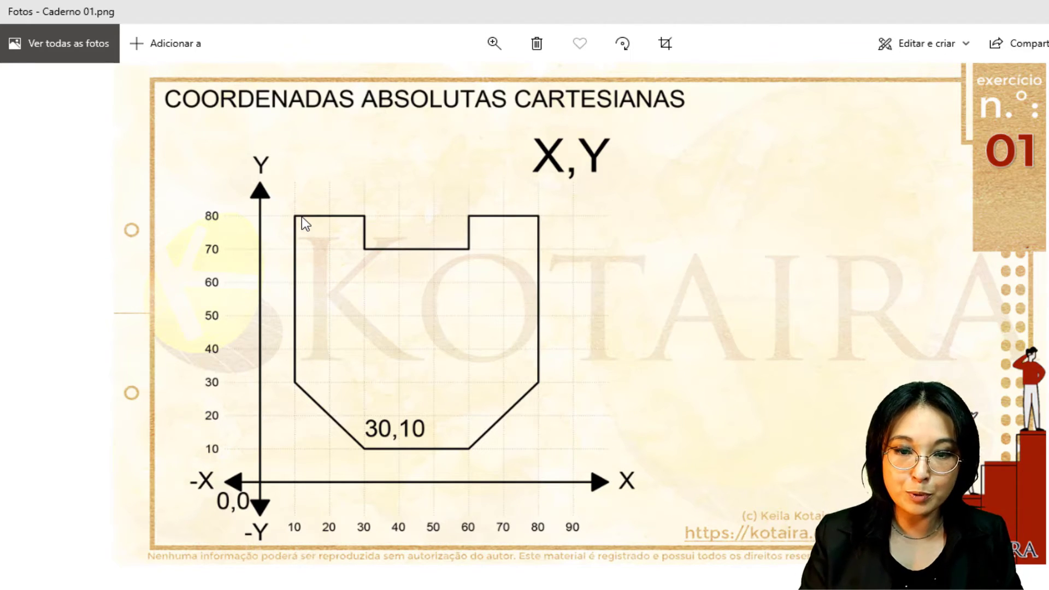
left_click(301, 216)
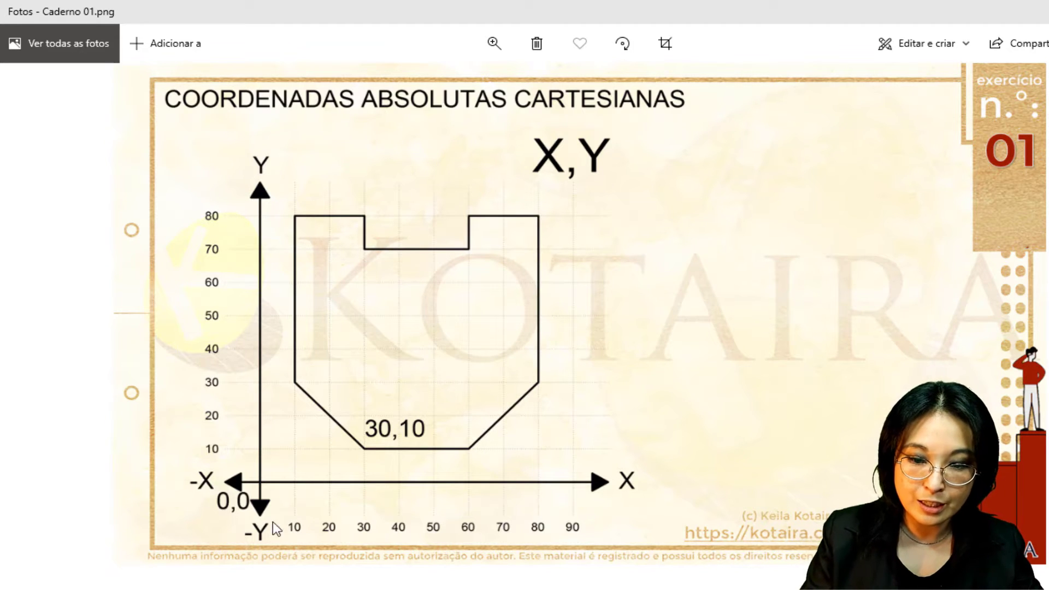
left_click(293, 525)
left_click(218, 215)
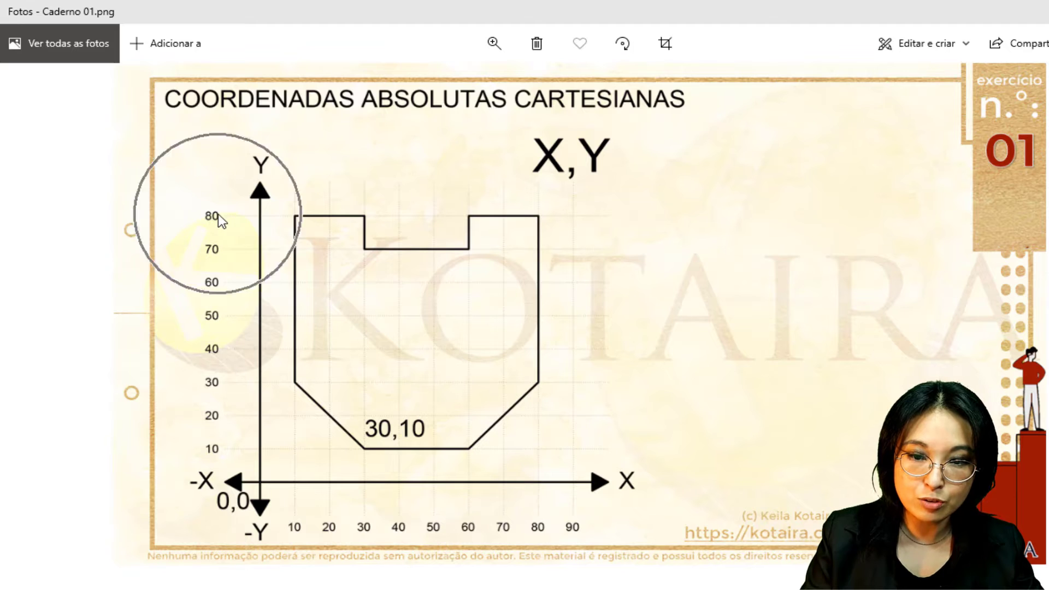
left_click(298, 215)
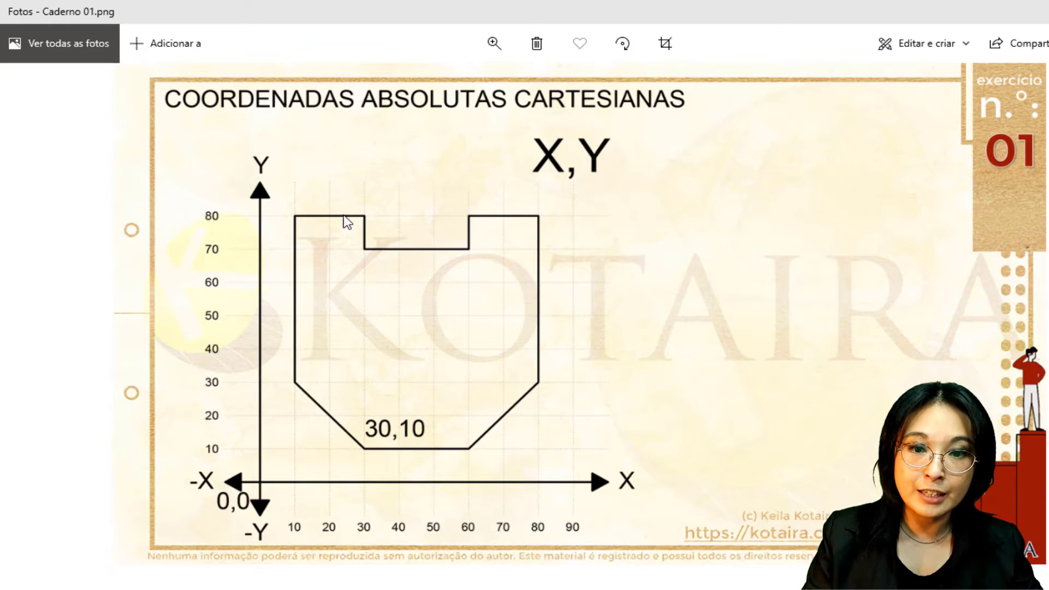
left_click(363, 216)
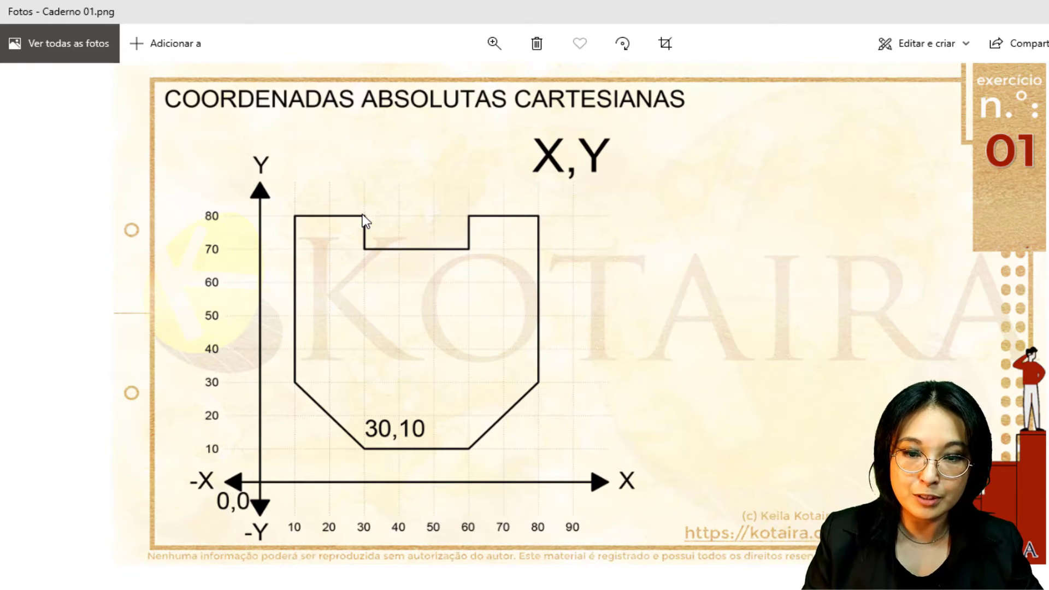
left_click(360, 248)
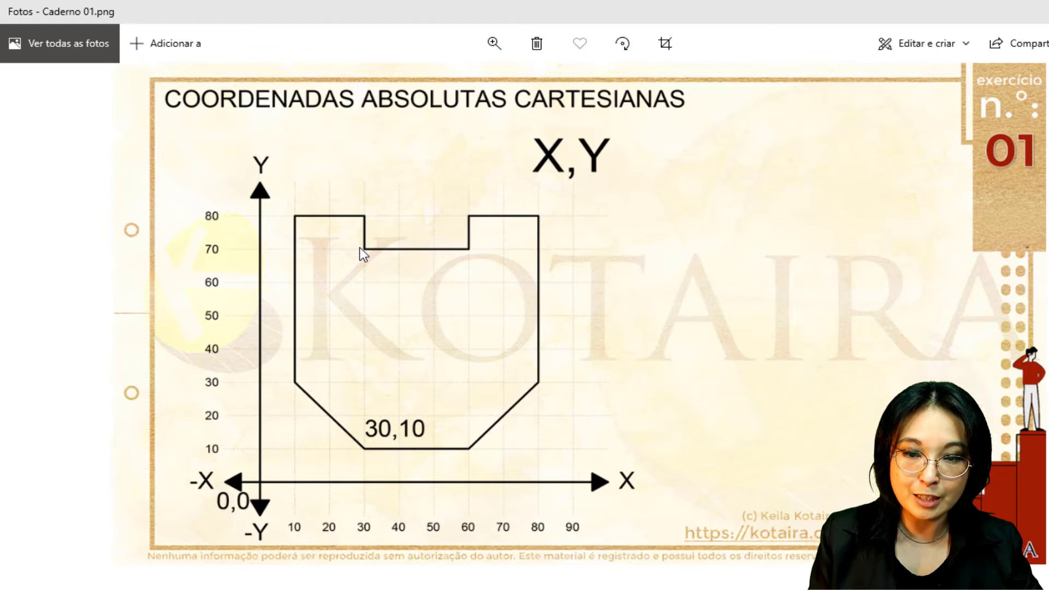
left_click(470, 246)
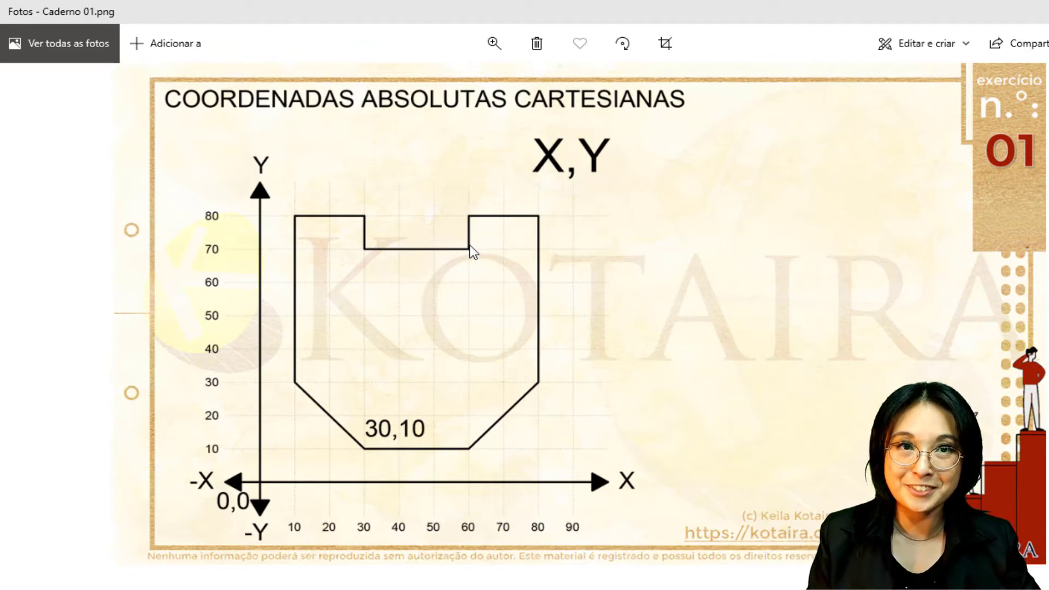
left_click(471, 217)
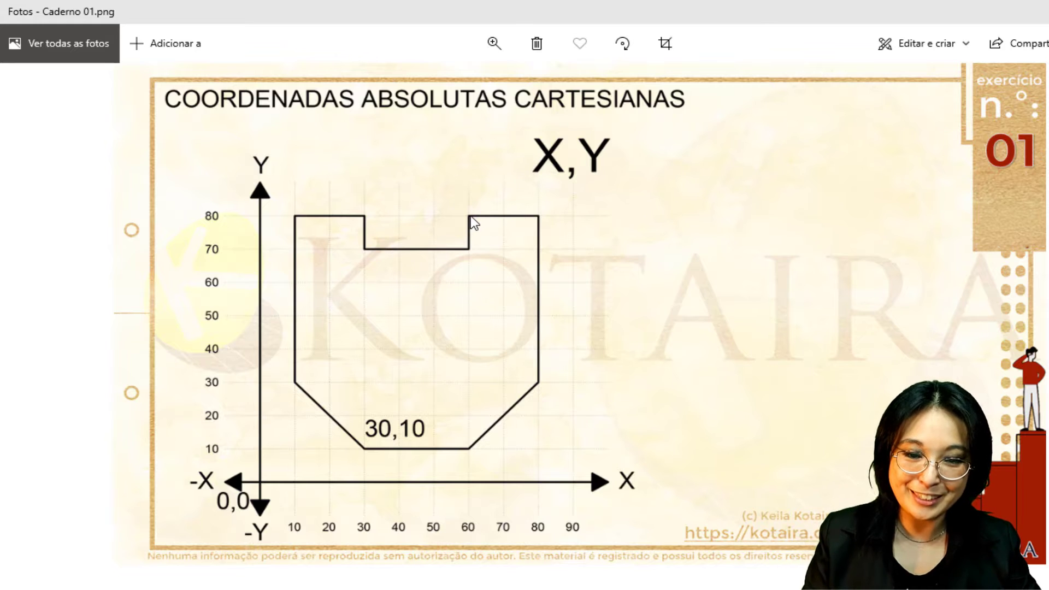
left_click(530, 215)
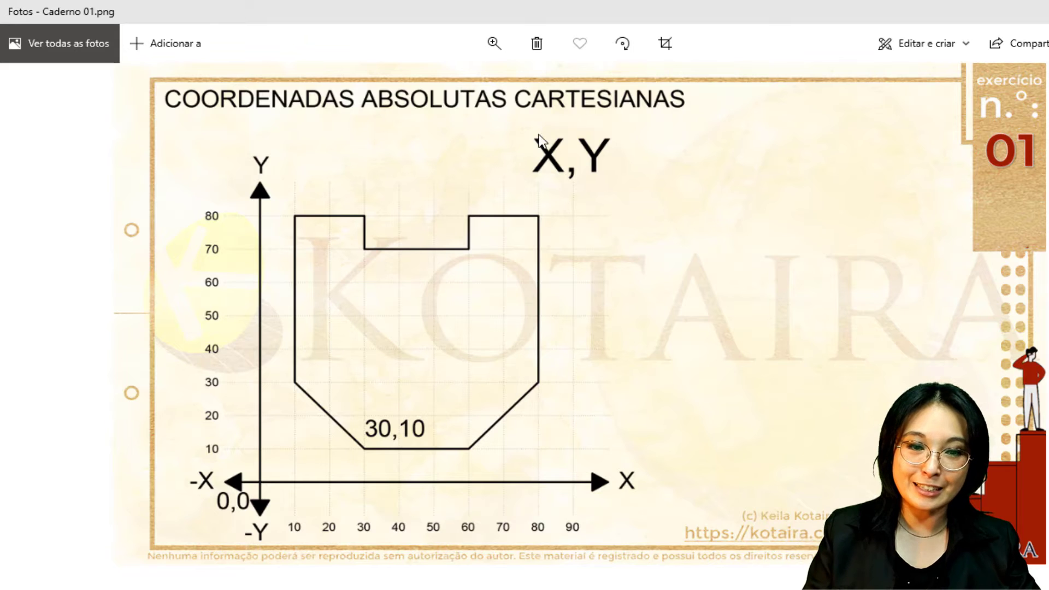
left_click(536, 155)
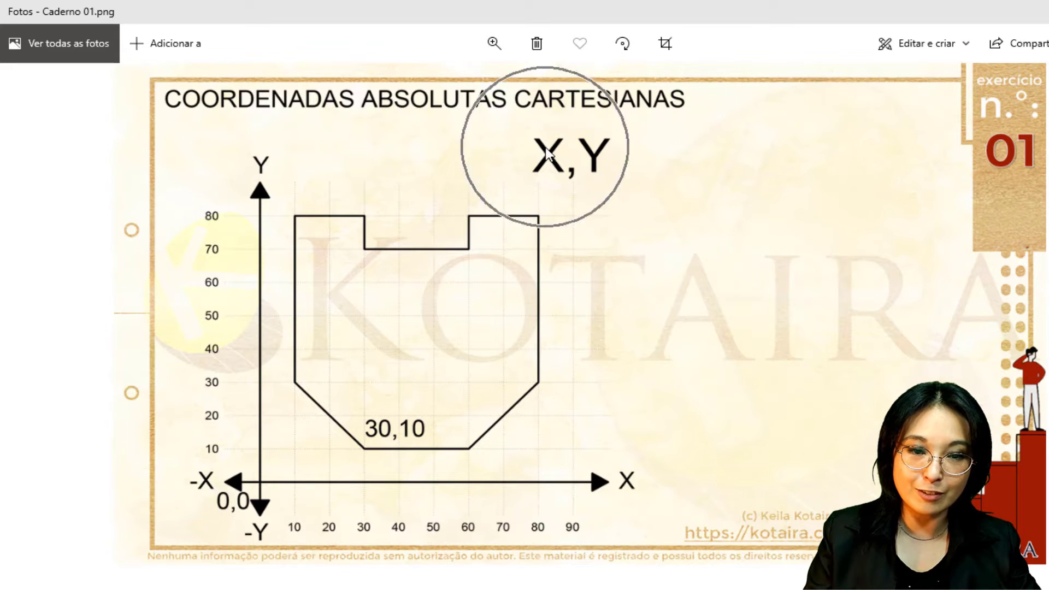
left_click(596, 147)
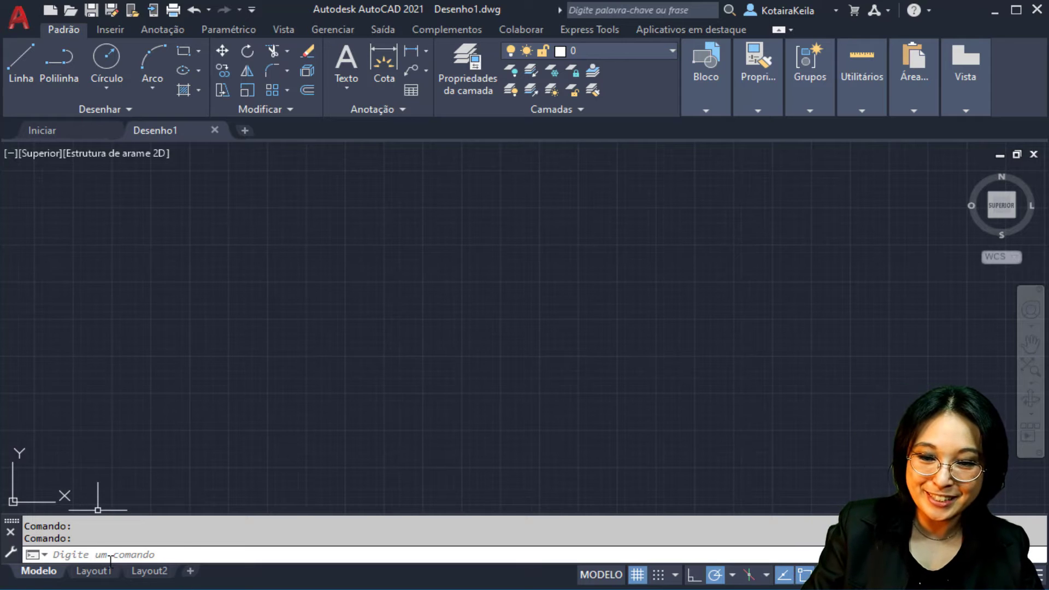
- Return to the empty Desenho1 drawing and enter L at the command prompt
key("ctrl")
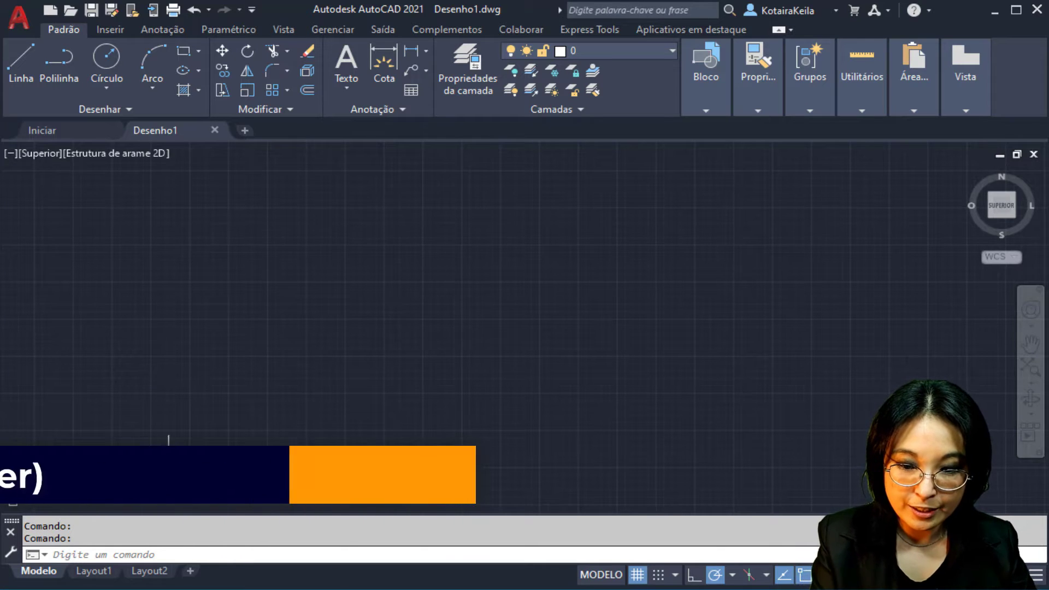
type("L")
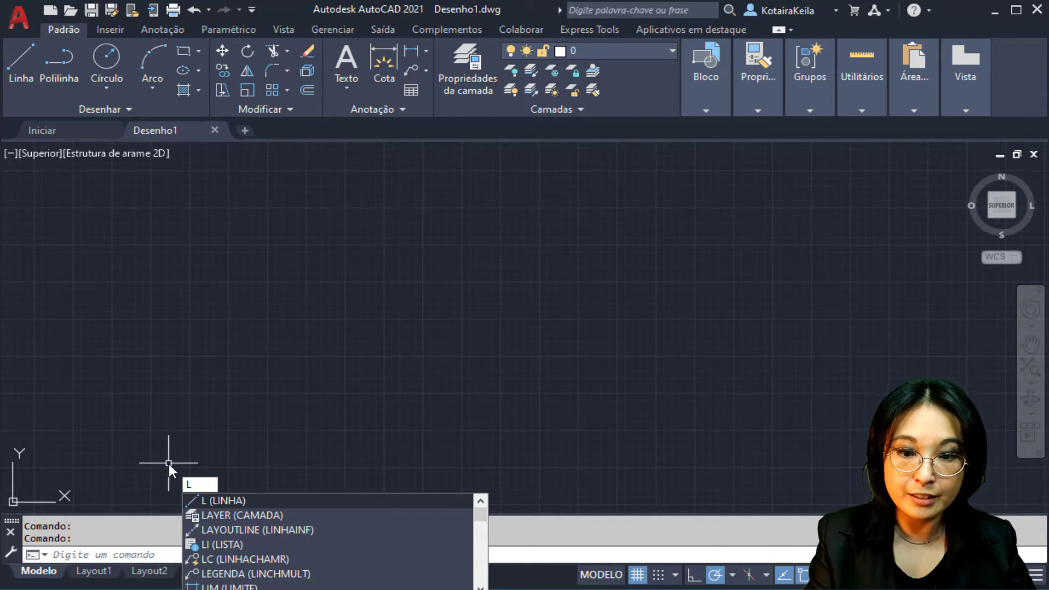
key("Return")
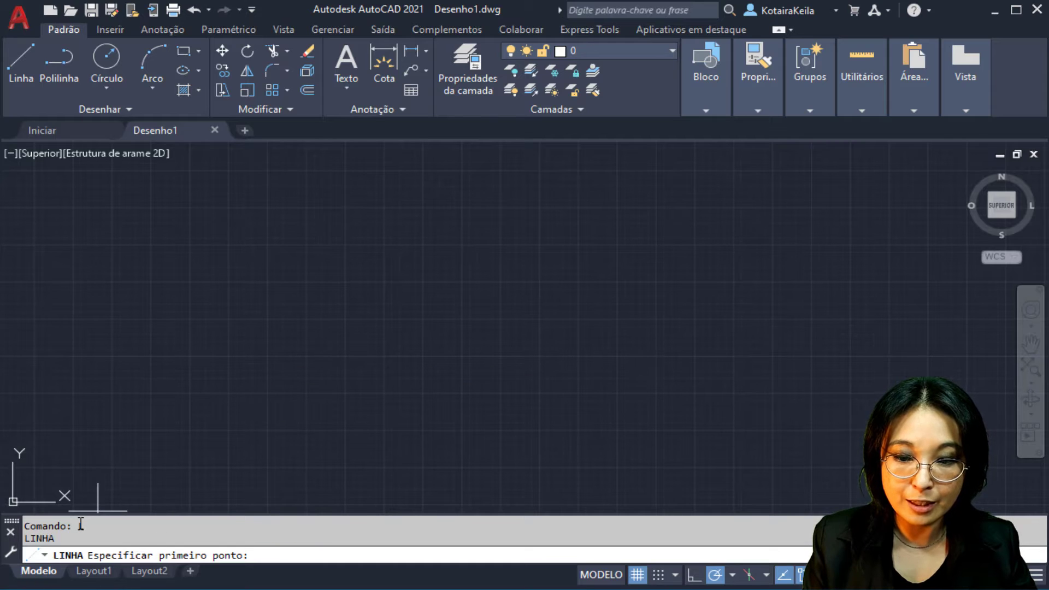
left_click_drag(9, 527, 142, 486)
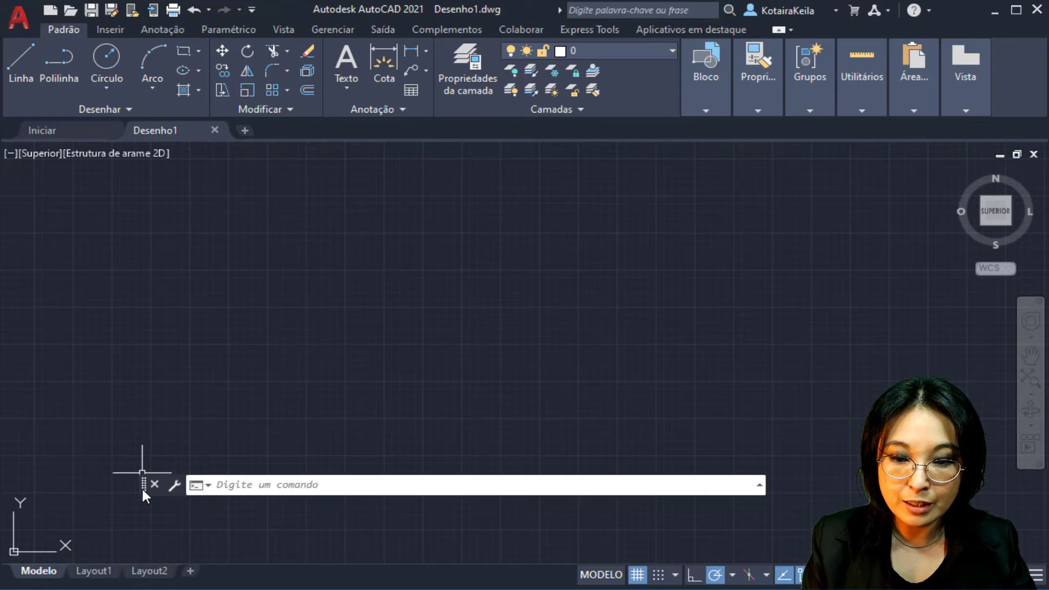
left_click(142, 487)
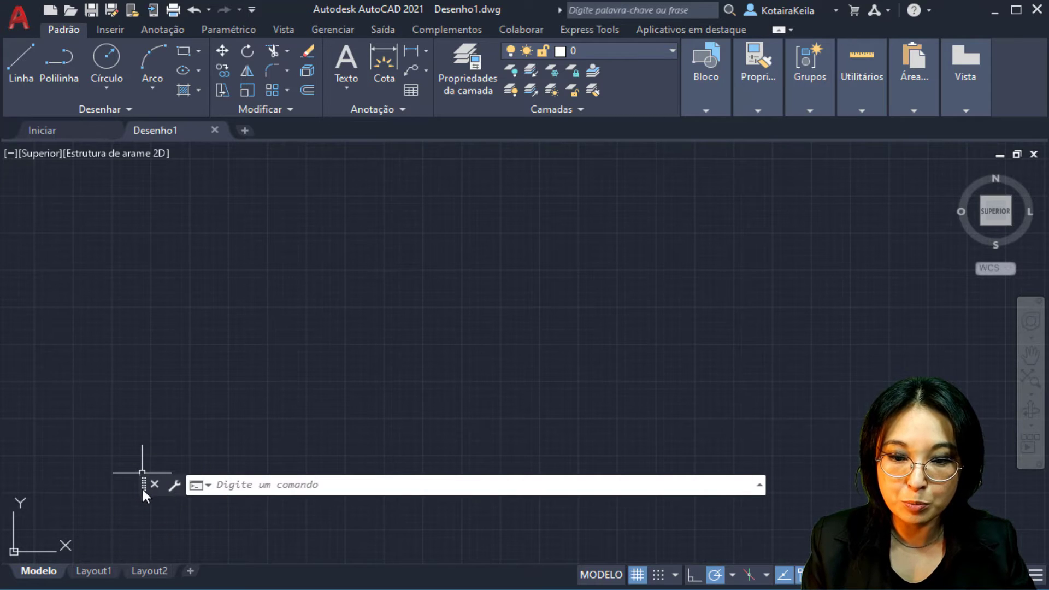
left_click(142, 487)
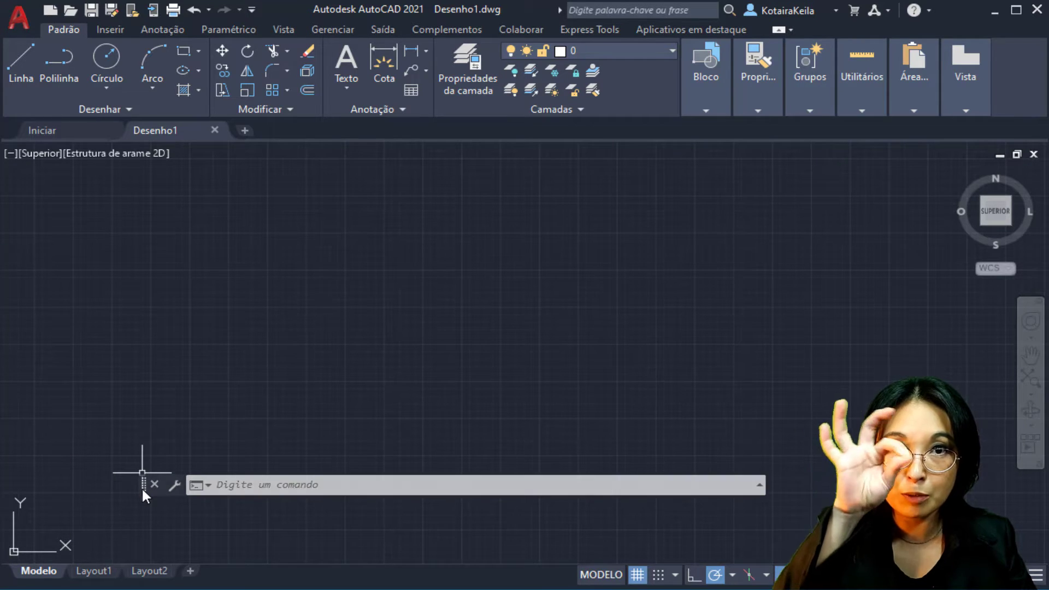
mouse_move(142, 486)
left_mouse_down()
mouse_move(28, 552)
mouse_move(47, 558)
left_mouse_up()
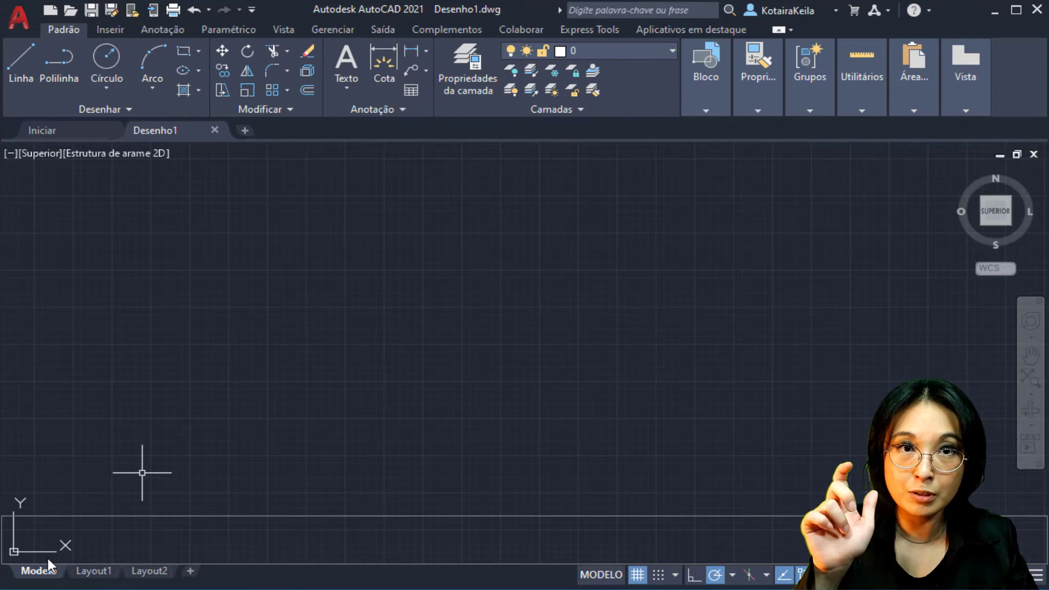
left_click_drag(48, 559, 48, 558)
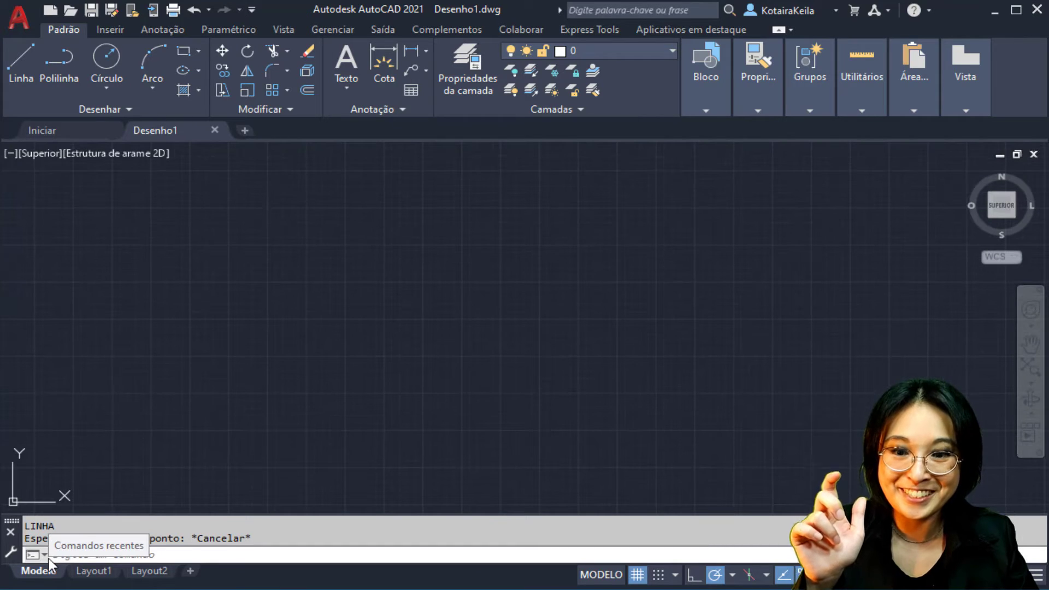
- Start a LINE at the absolute point 30,10
type("l")
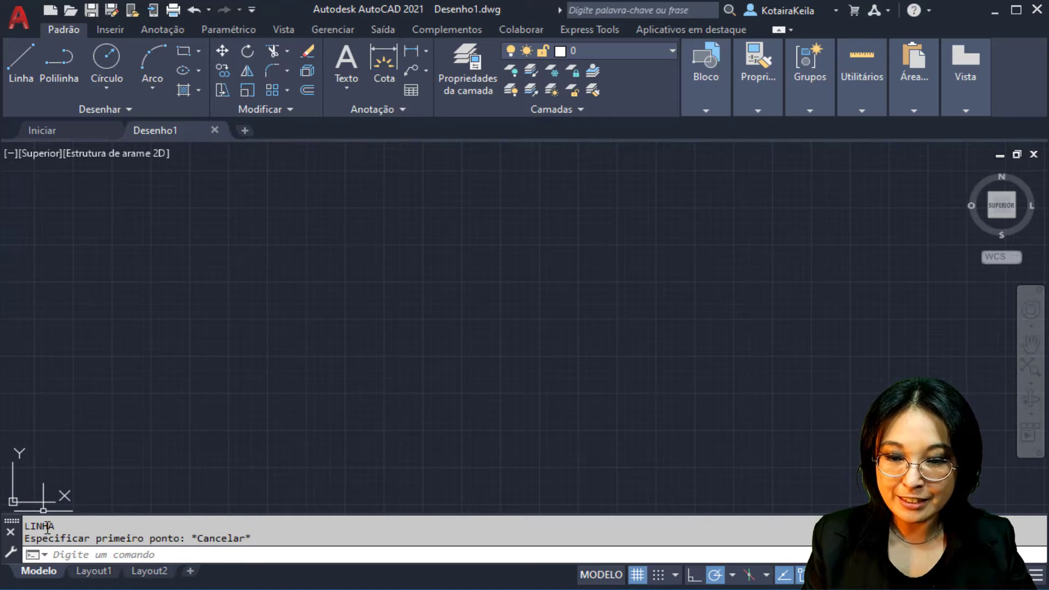
key("Return")
type("30")
key("Tab")
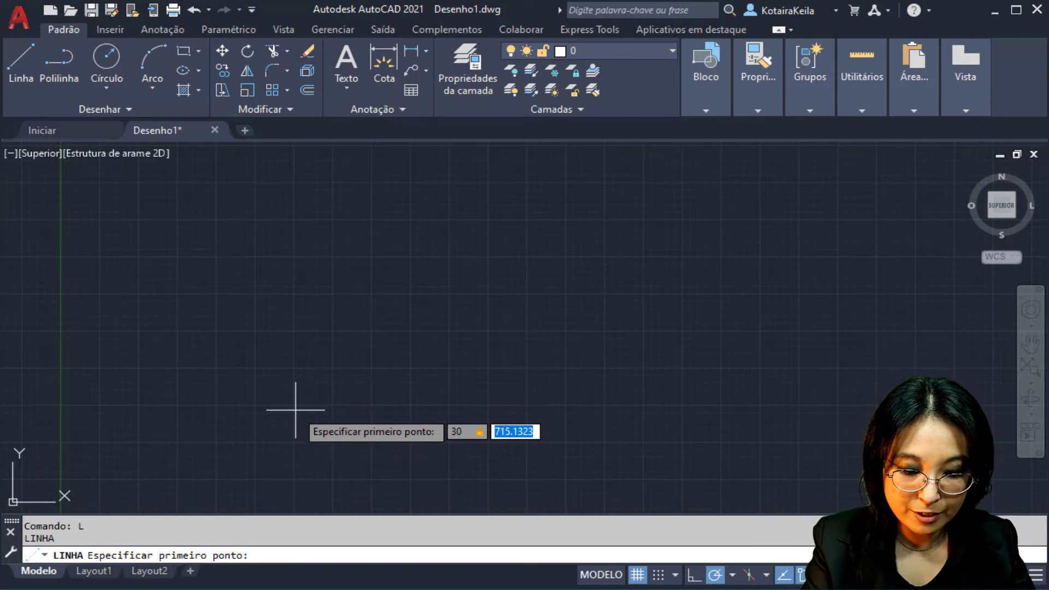
type("10")
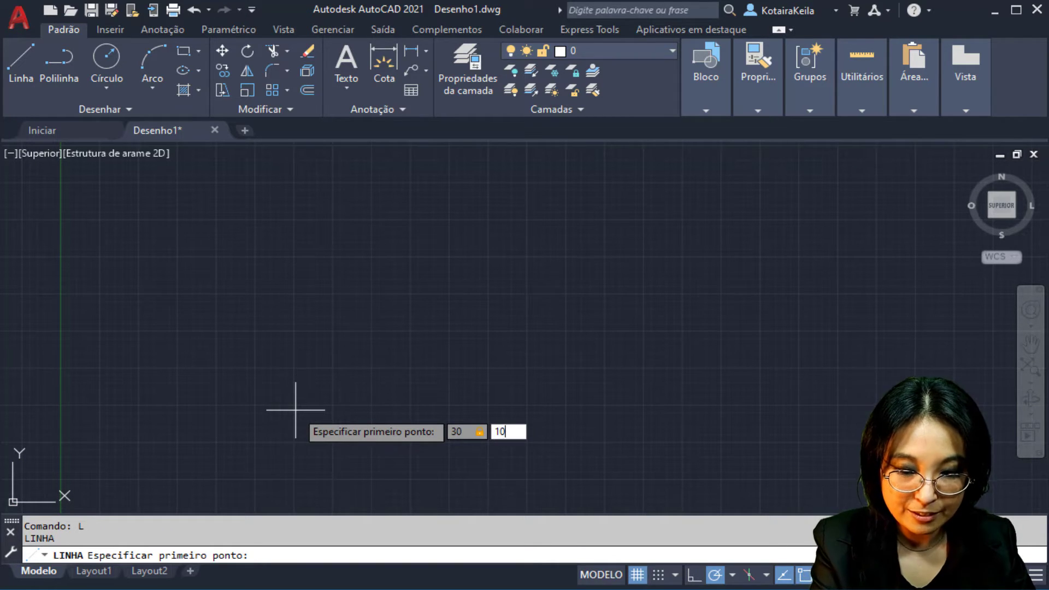
key("Return")
- Pan and zoom the view around the line's start point
mouse_move(295, 409)
middle_mouse_down()
mouse_move(458, 318)
mouse_move(375, 351)
mouse_move(491, 321)
middle_mouse_up()
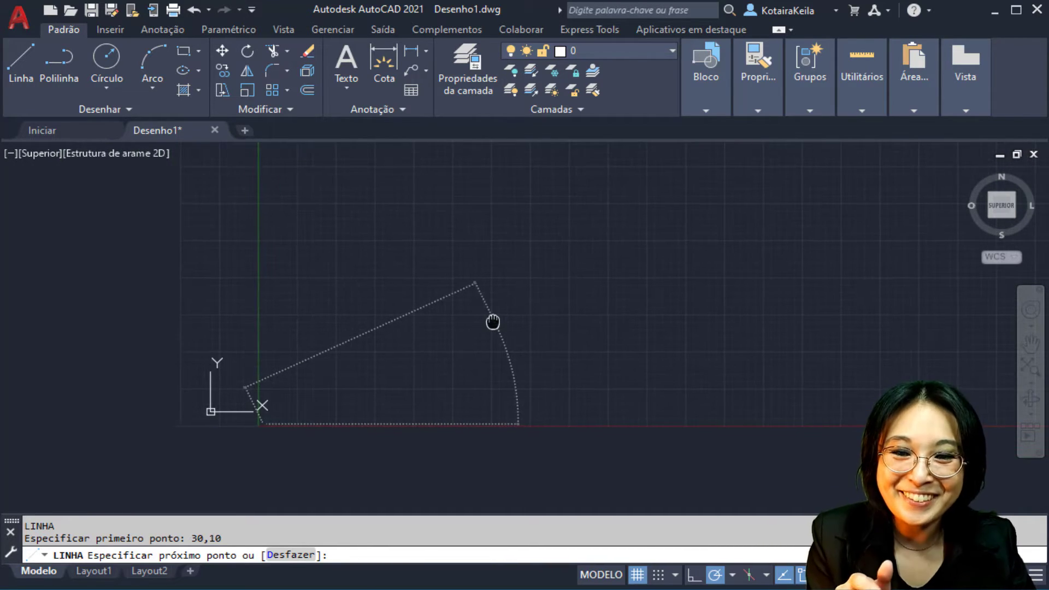
scroll(412, 306, "down", 2)
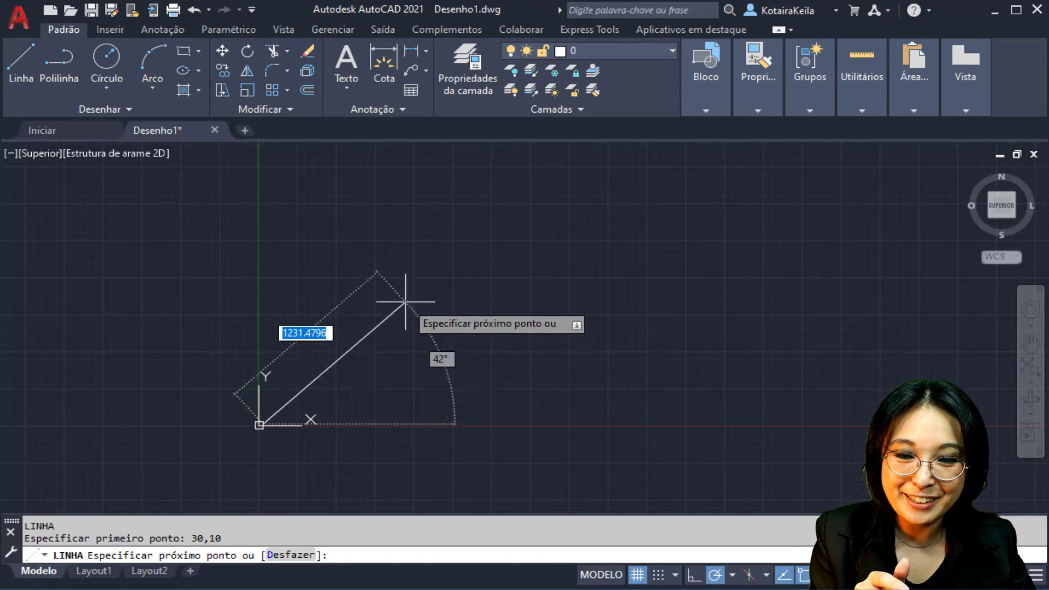
mouse_move(360, 376)
middle_mouse_down()
mouse_move(424, 400)
mouse_move(295, 370)
mouse_move(395, 366)
middle_mouse_up()
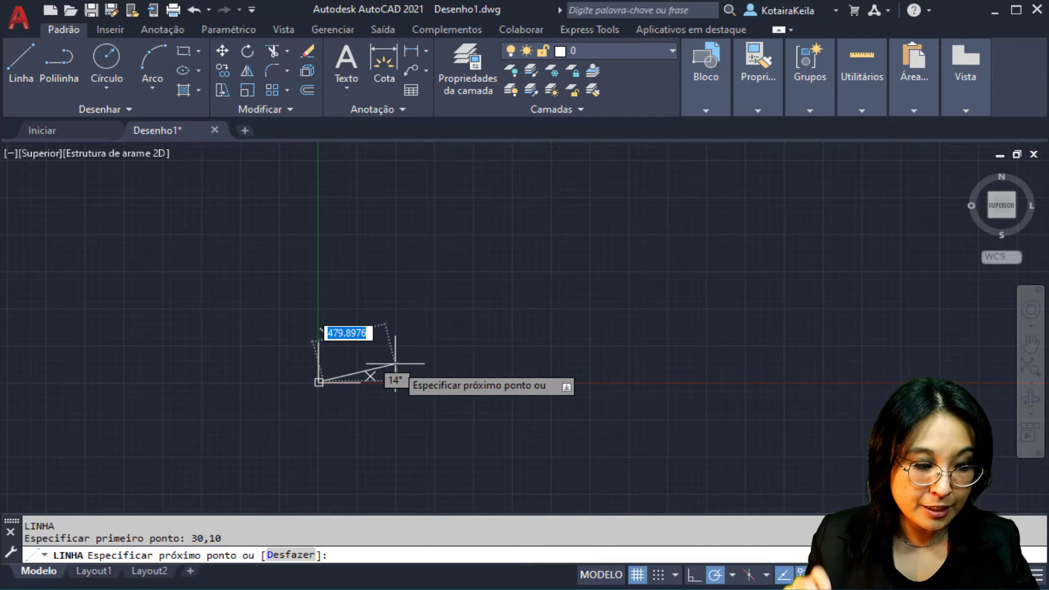
scroll(269, 398, "up", 5)
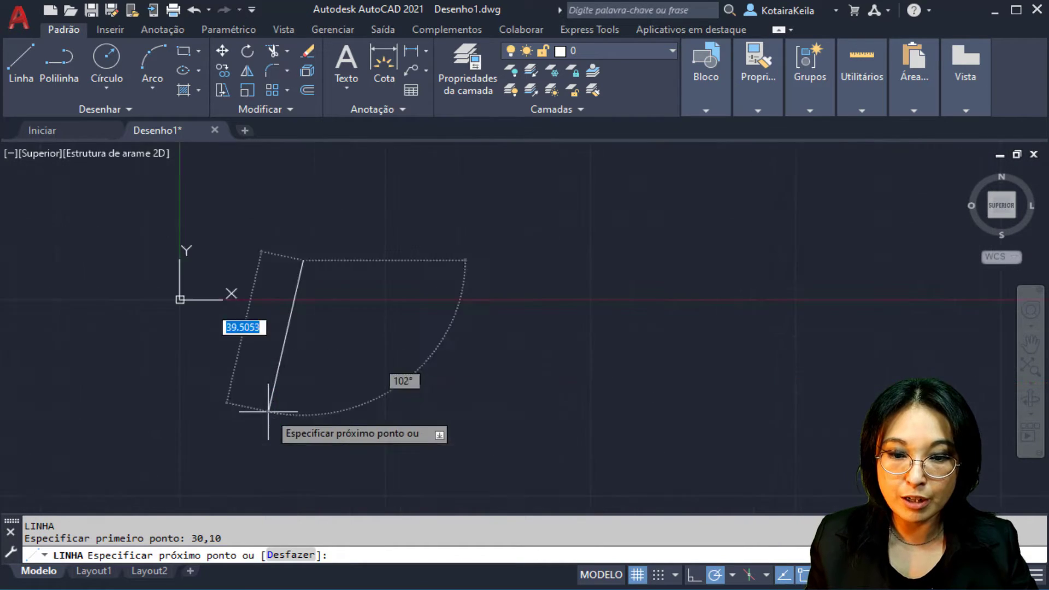
scroll(383, 261, "up", 5)
scroll(382, 261, "up", 3)
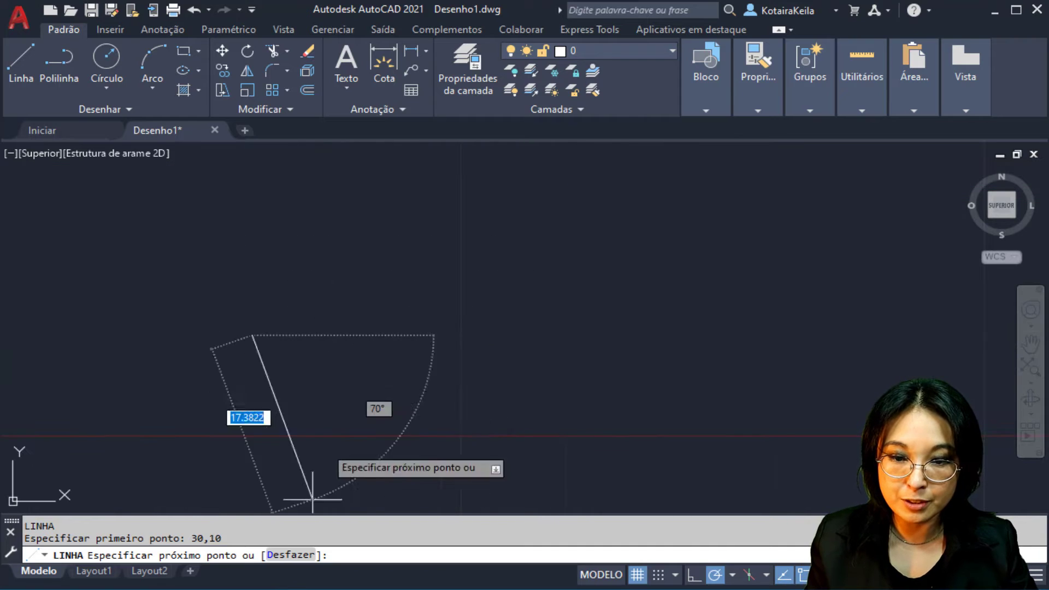
scroll(341, 372, "down", 5)
scroll(338, 353, "up", 5)
scroll(336, 363, "down", 5)
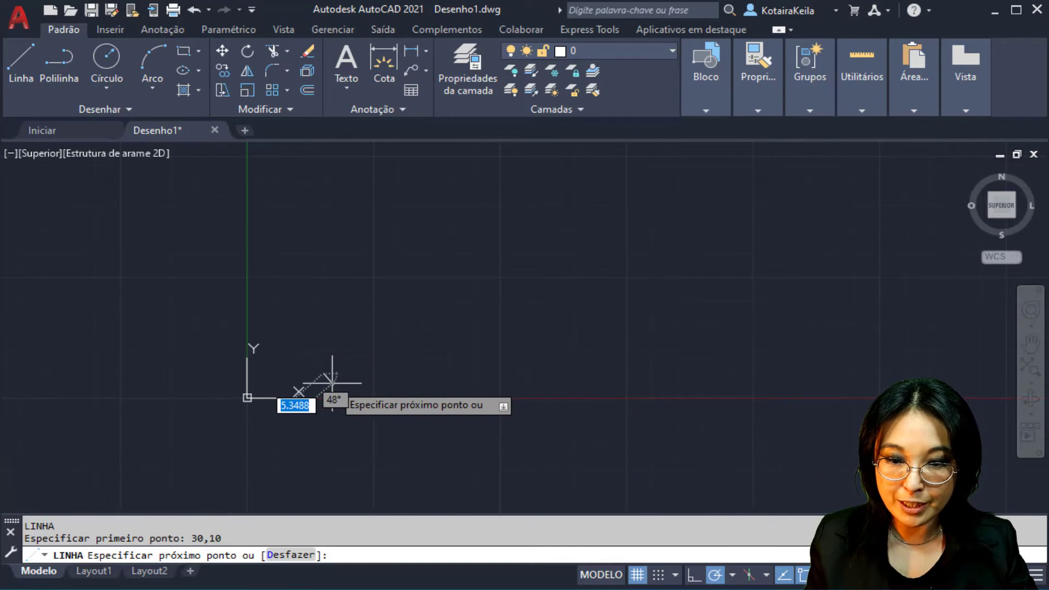
scroll(333, 377, "up", 3)
scroll(332, 382, "up", 2)
scroll(332, 383, "down", 3)
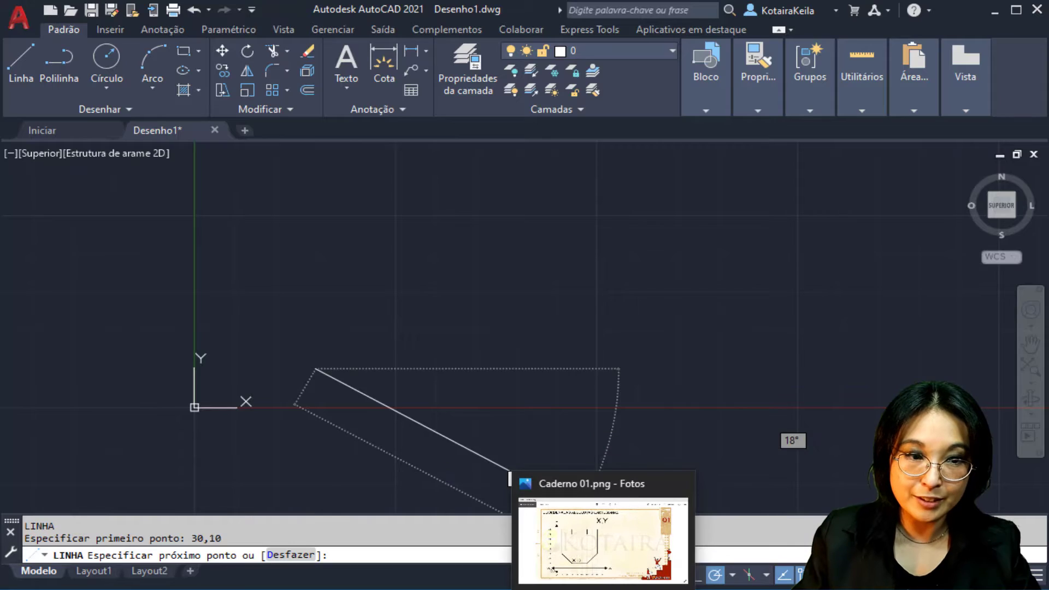
type("@10,30")
key("Return")
key("ctrl+z")
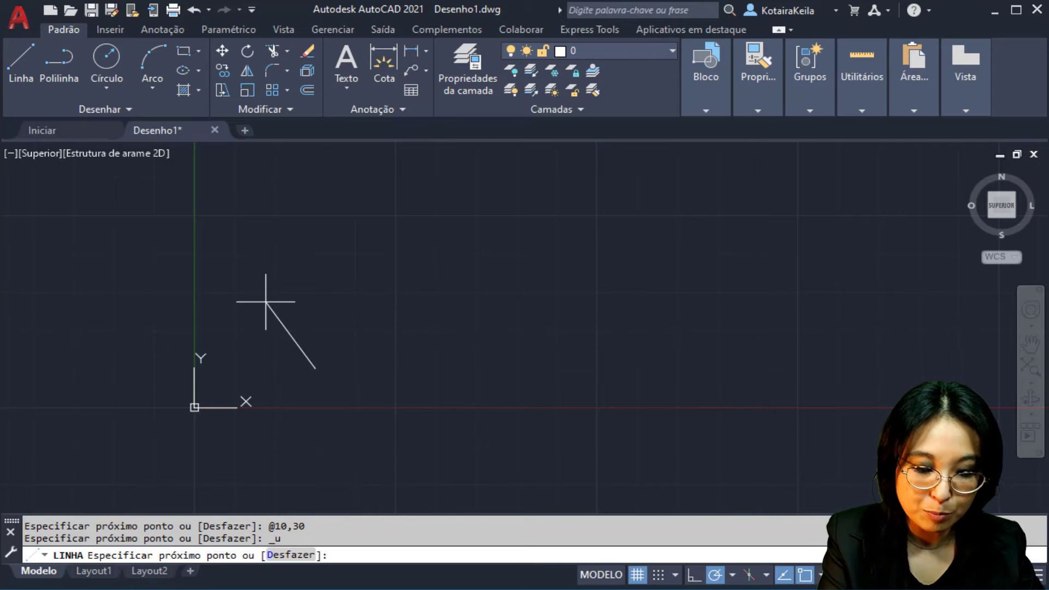
type("10,30")
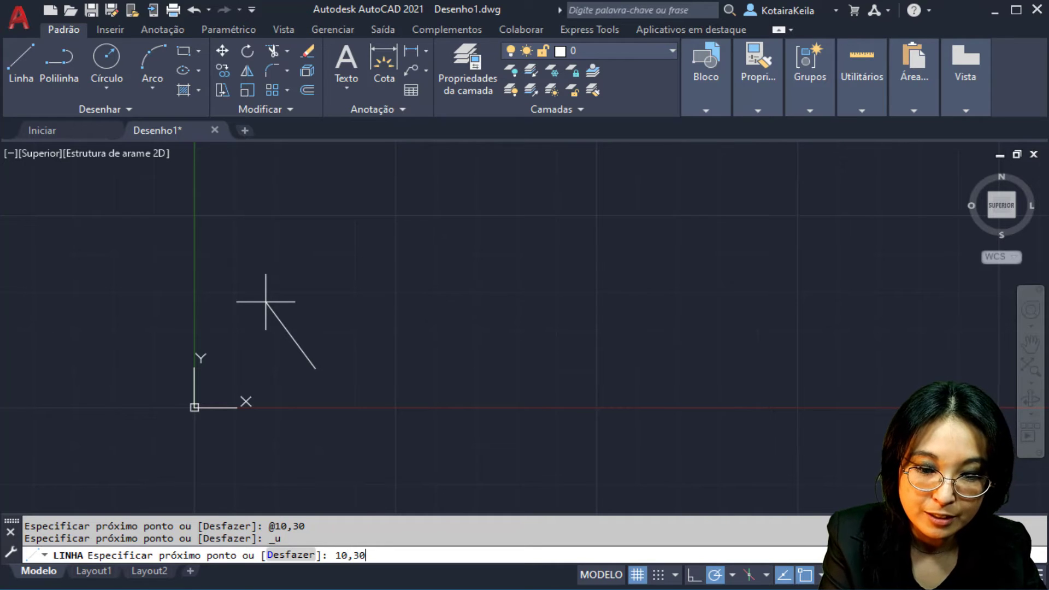
key("Return")
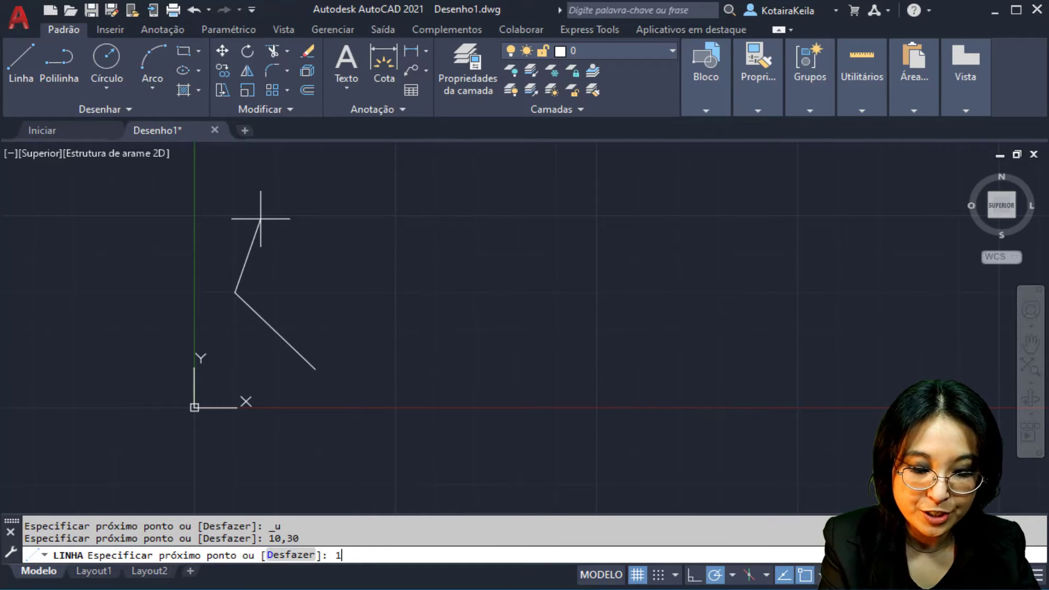
type("0,80")
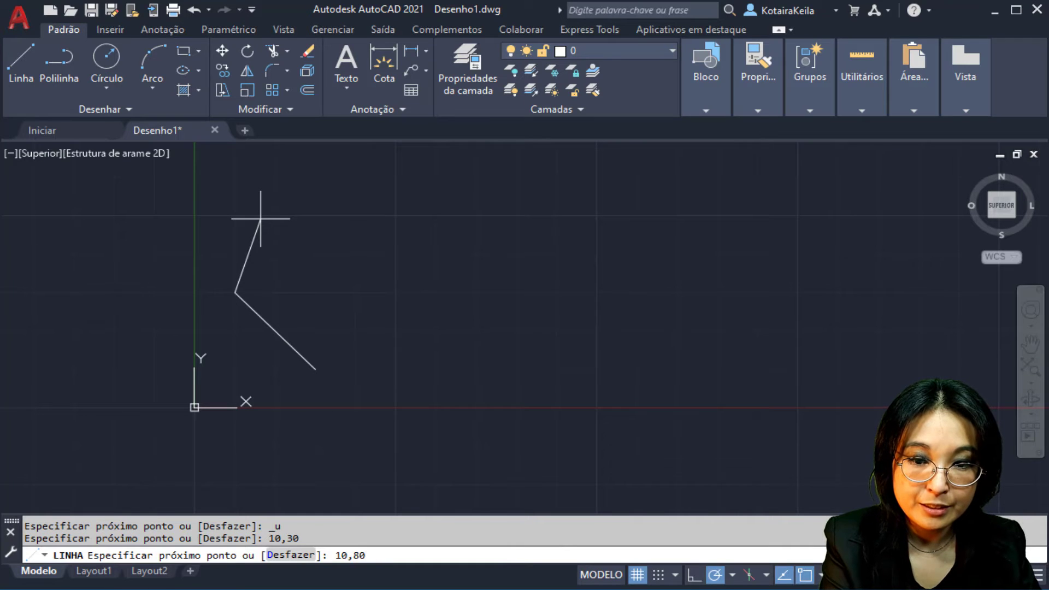
key("Return")
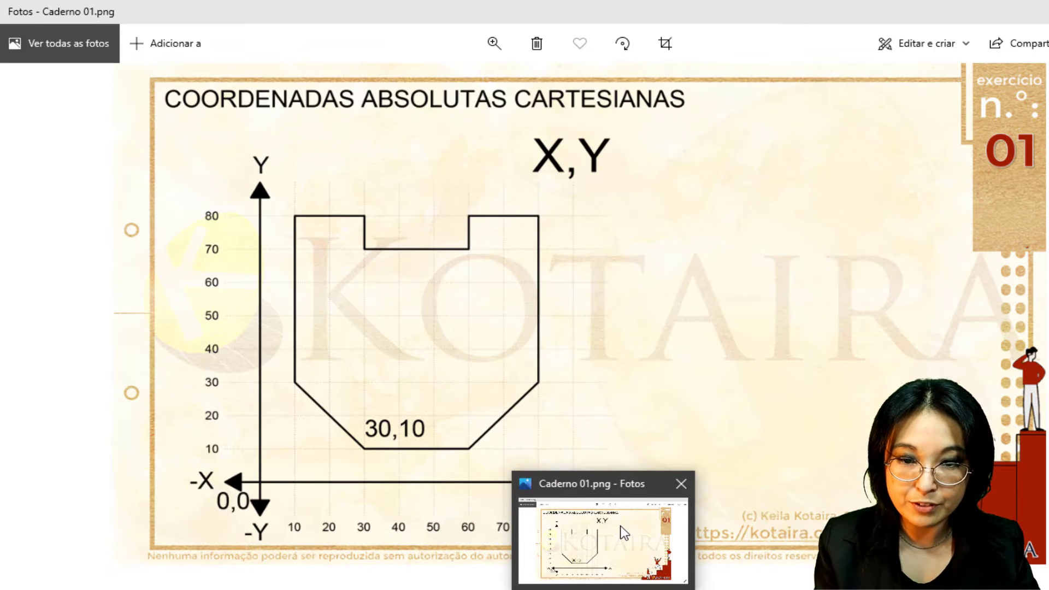
- Add the top-left edge to 30,80, checking the Caderno 01 reference image
scroll(612, 246, "up", 2)
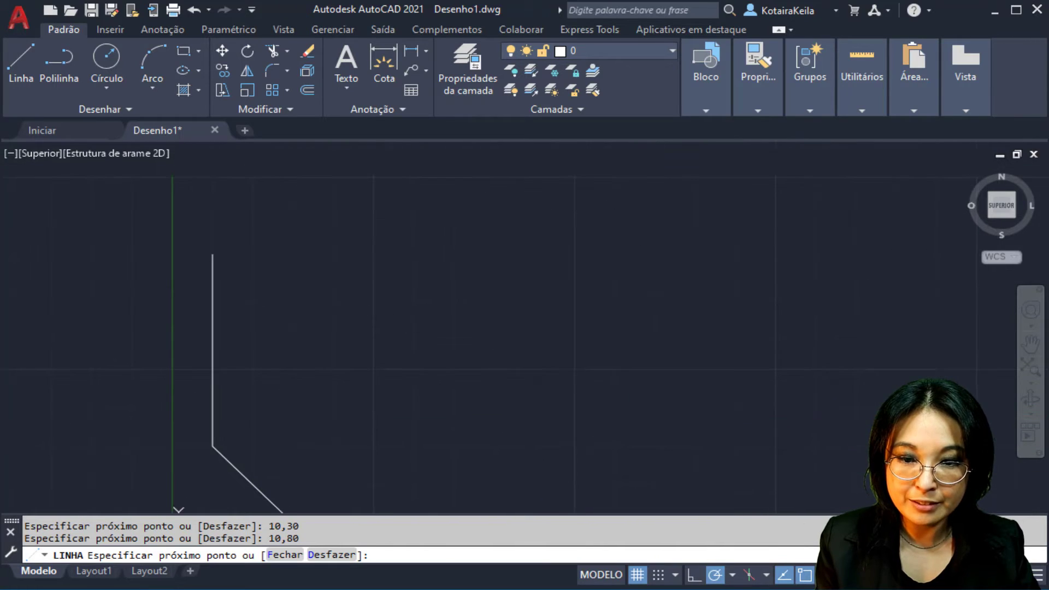
type("30,")
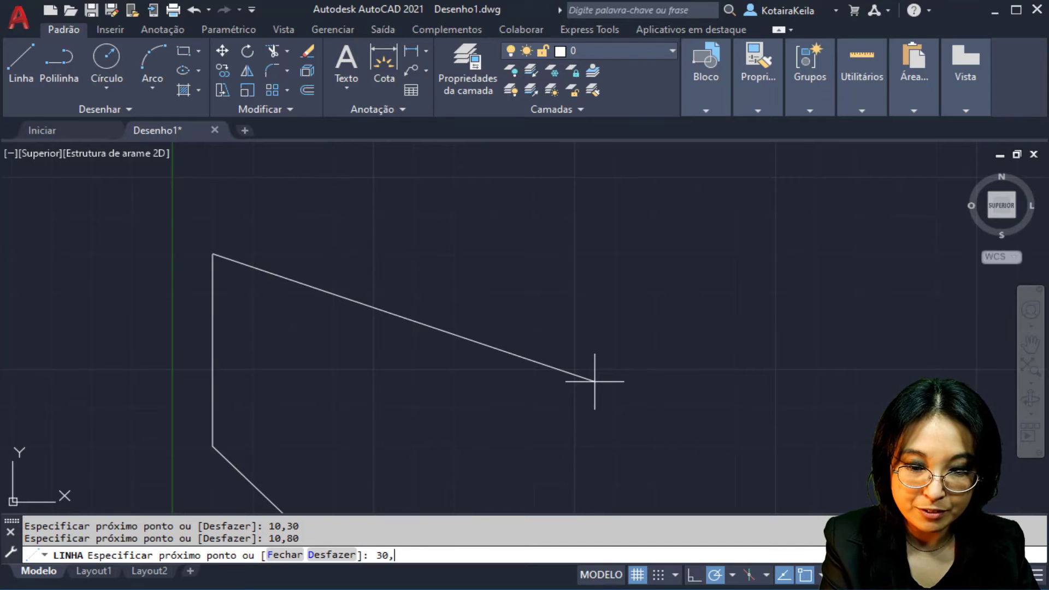
type("80")
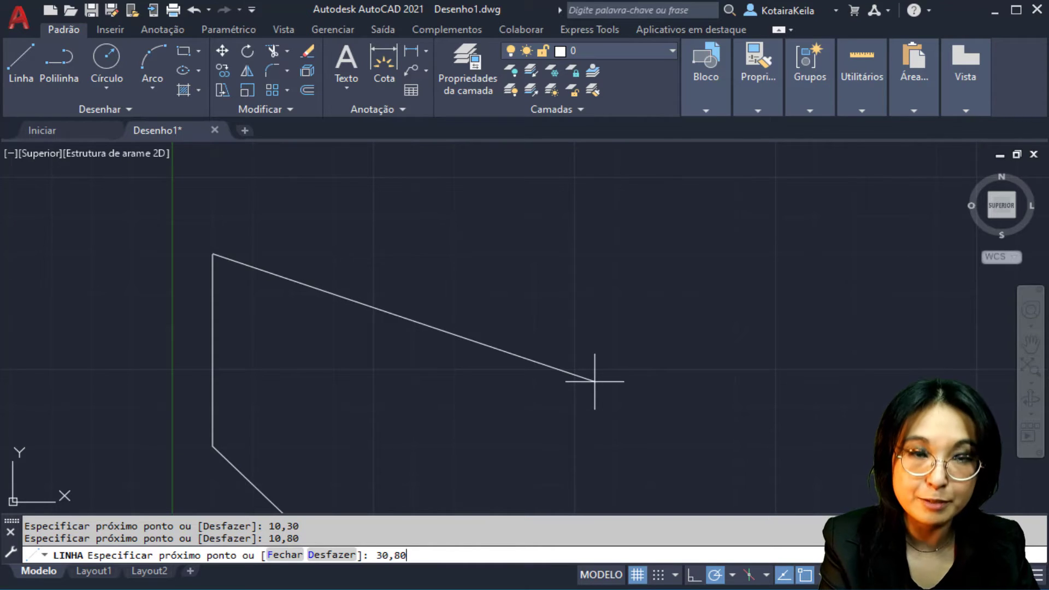
key("Return")
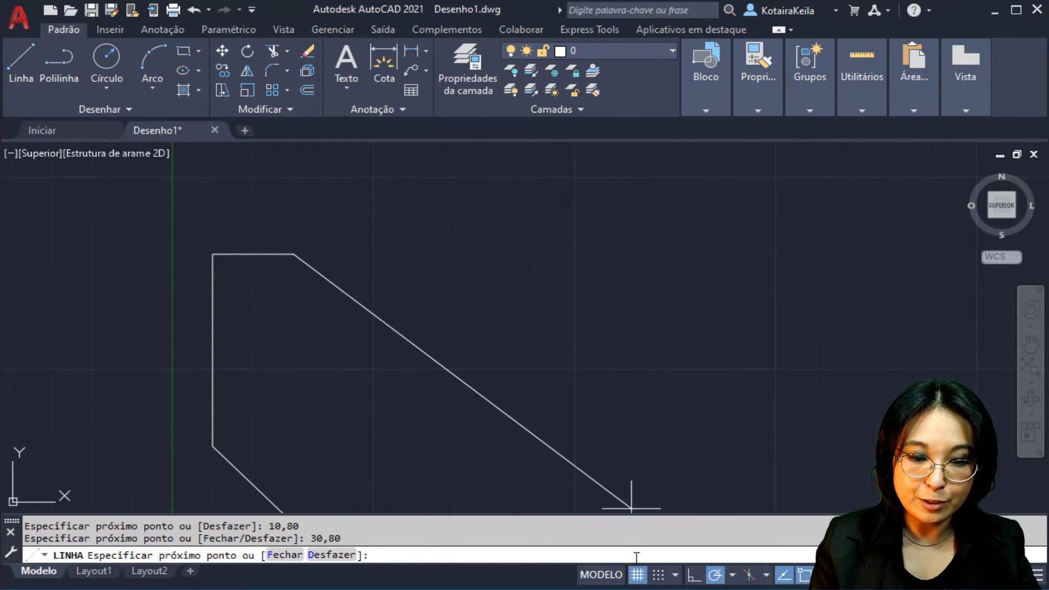
left_click(602, 537)
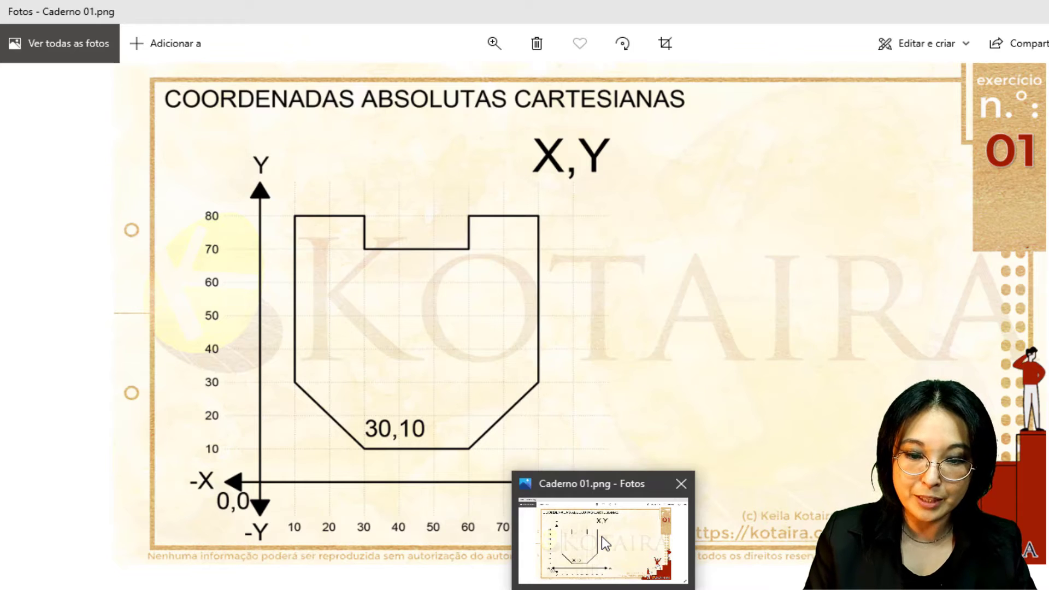
key("alt+Tab")
- Draw the notch down to 30,70 and across to 60,70, glancing at the reference
type("30,")
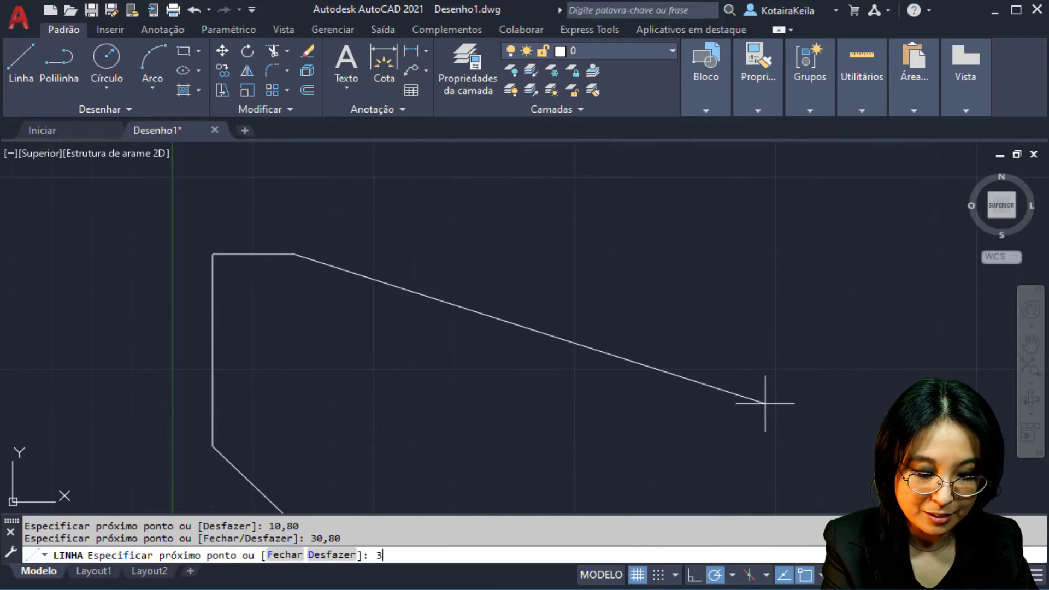
type("70")
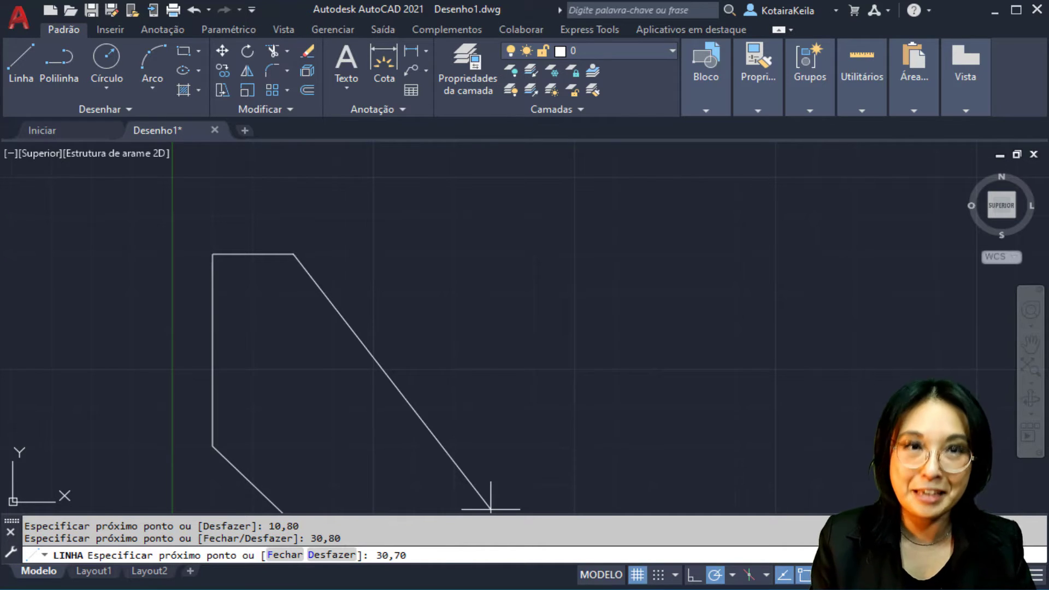
key("Return")
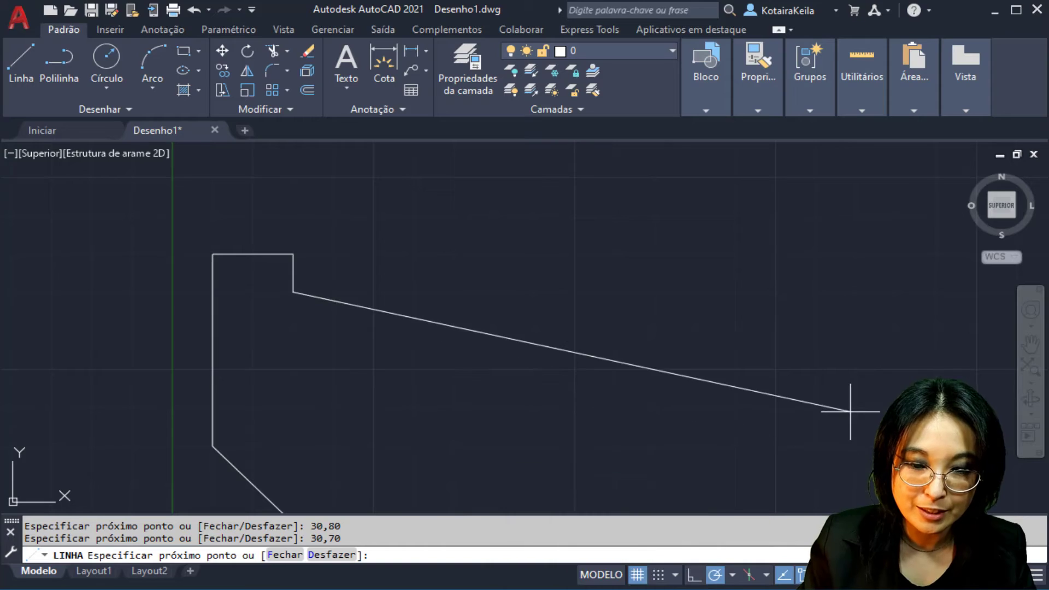
type("60,70")
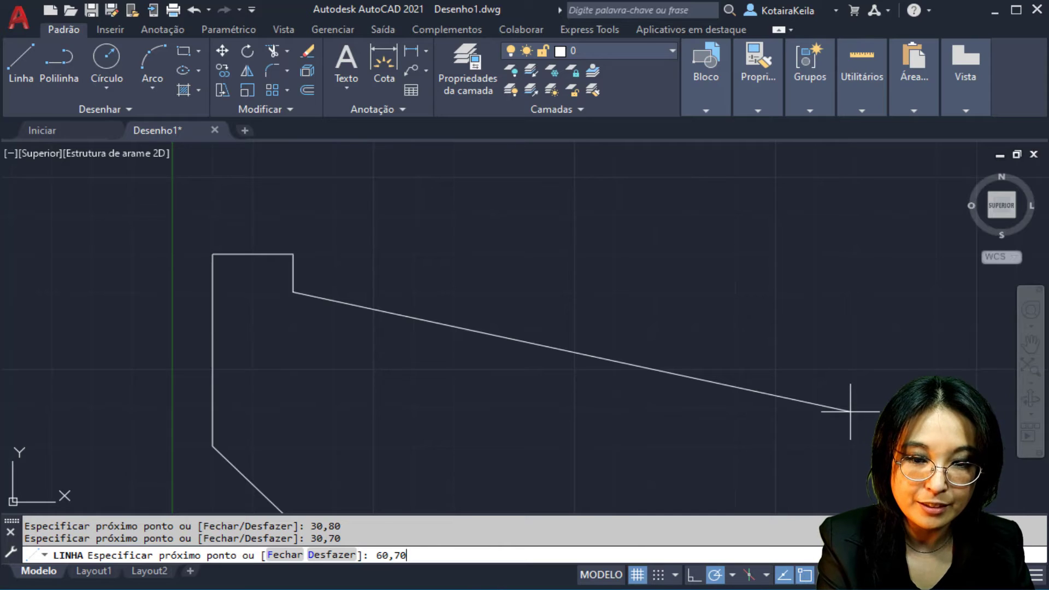
key("Return")
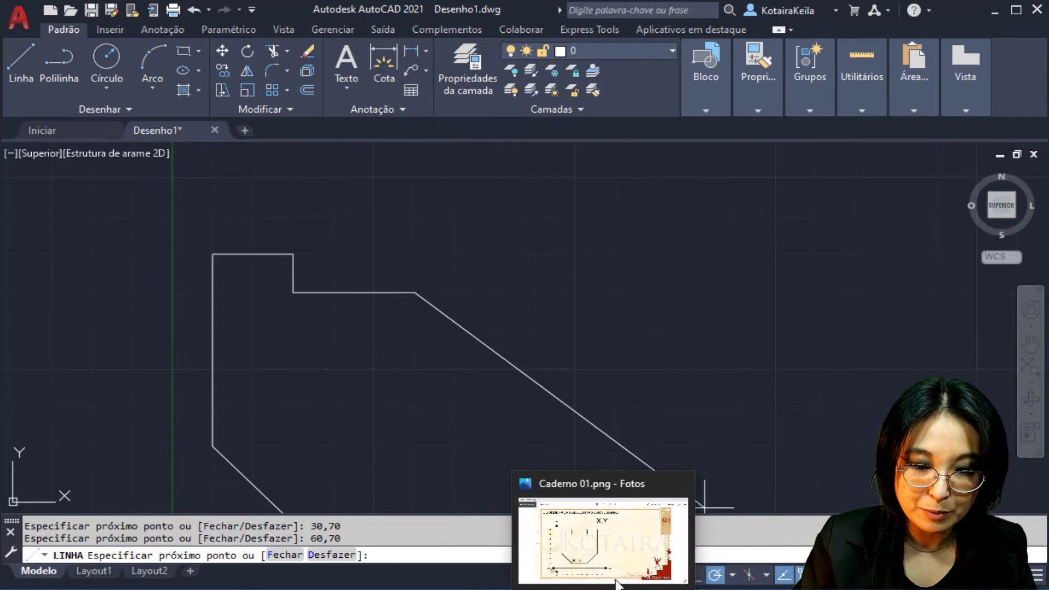
left_click(601, 541)
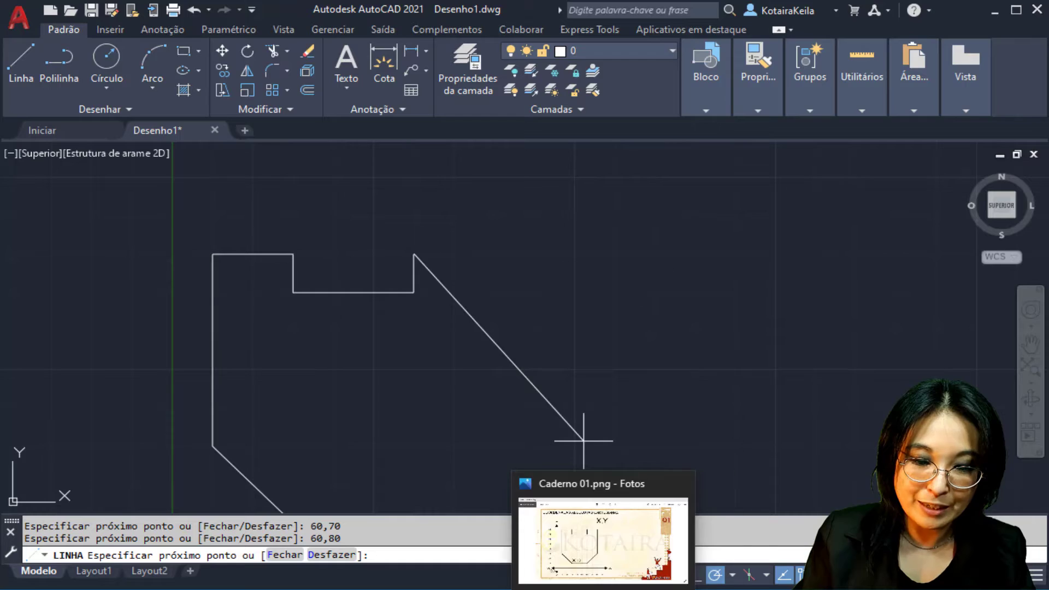
type("60,8")
left_click(601, 540)
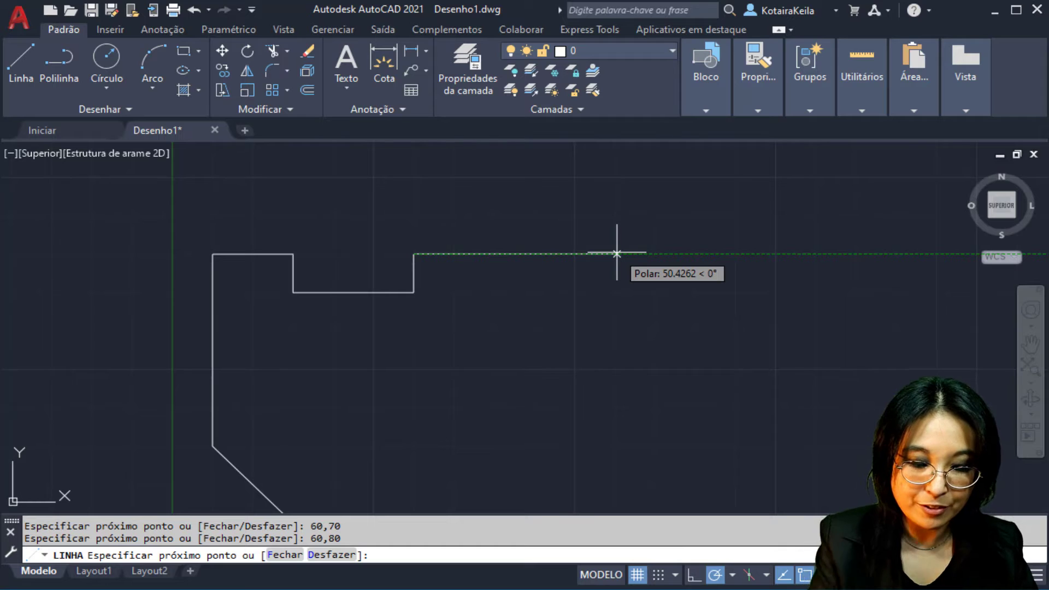
- Add corners 80,80 and 80,30, then type the next point 60,10
type("80,80")
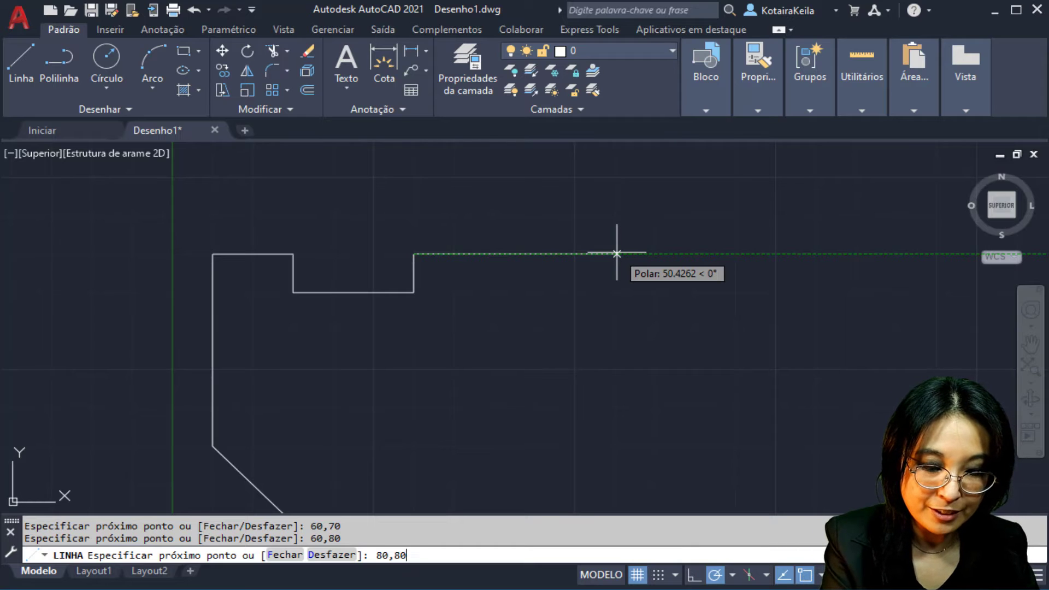
key("Return")
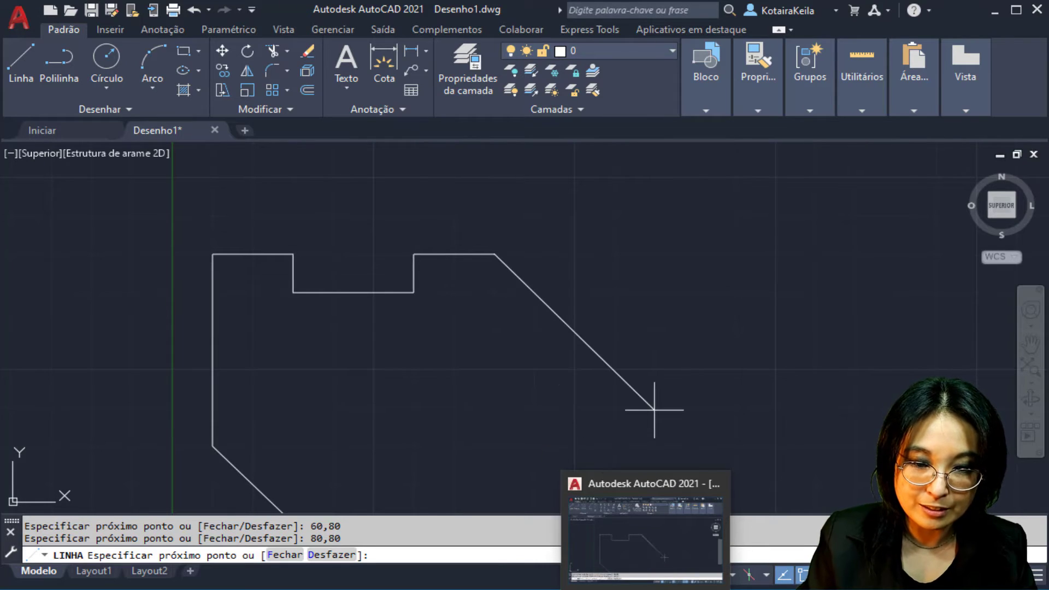
type("80,30")
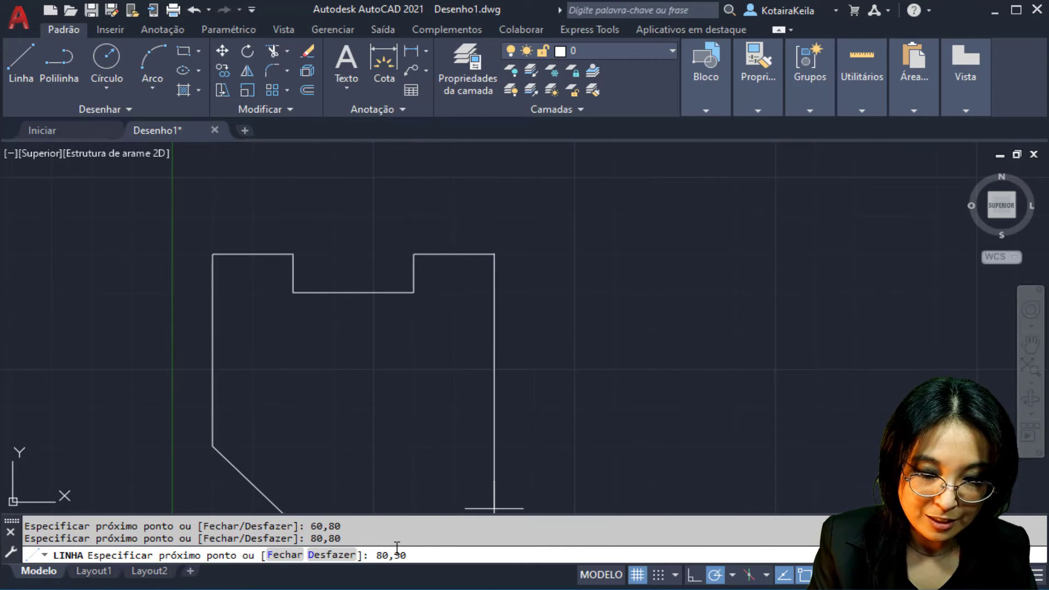
key("Return")
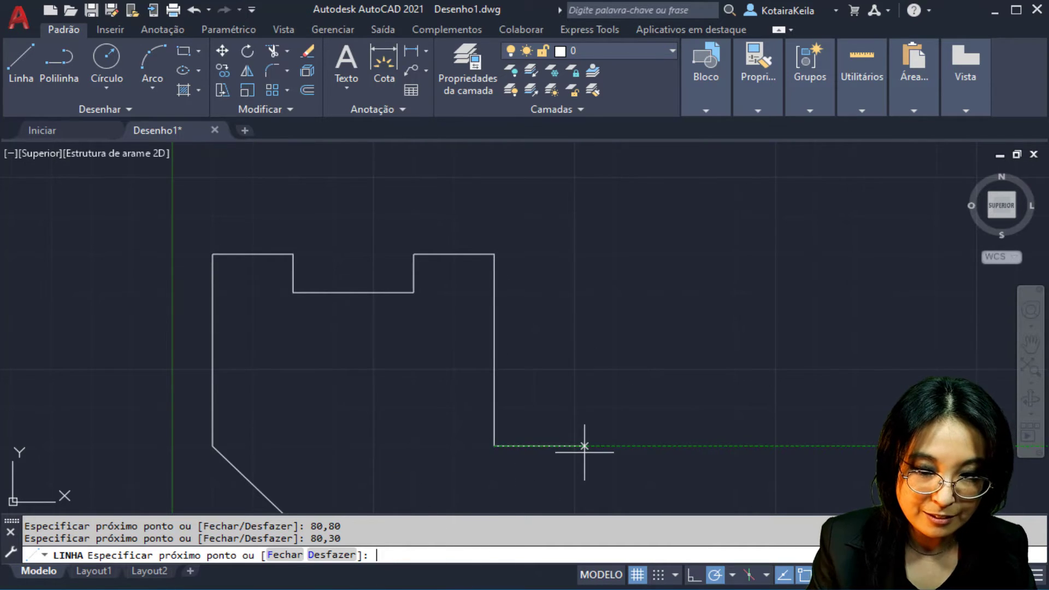
middle_click_drag(585, 445, 710, 360)
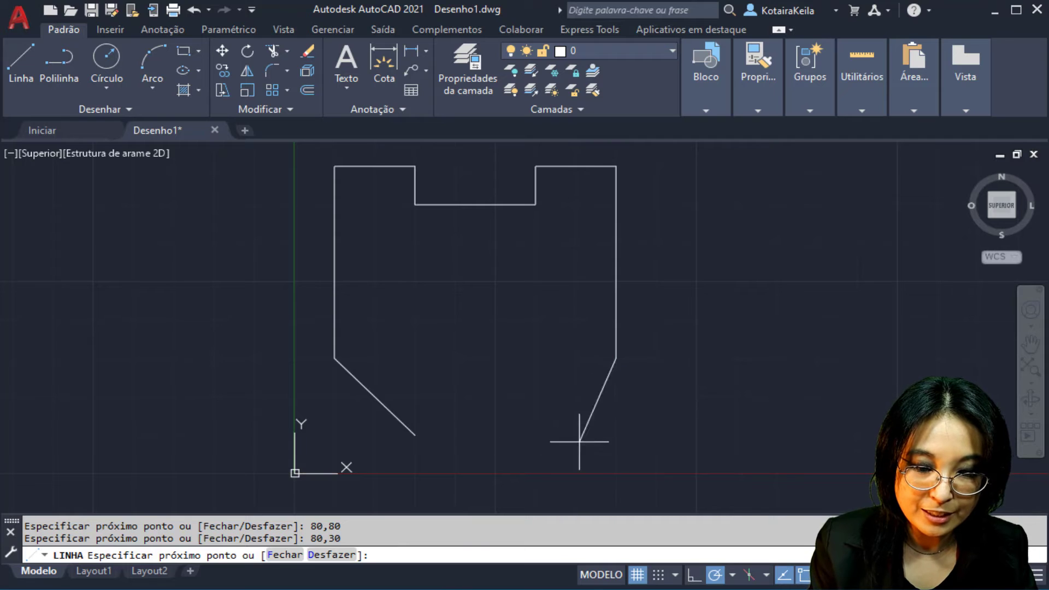
mouse_move(603, 578)
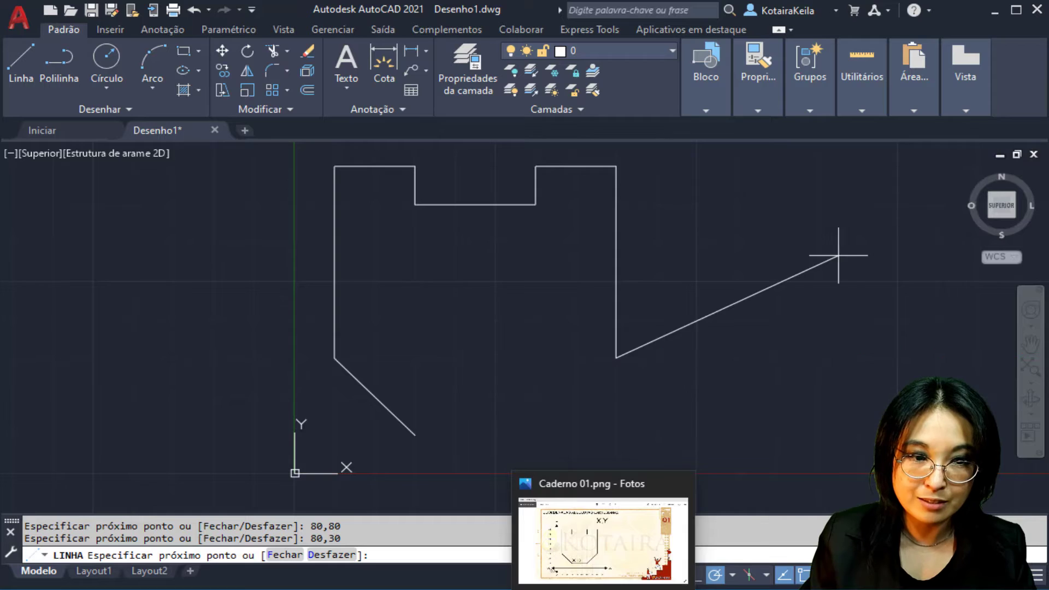
type("60")
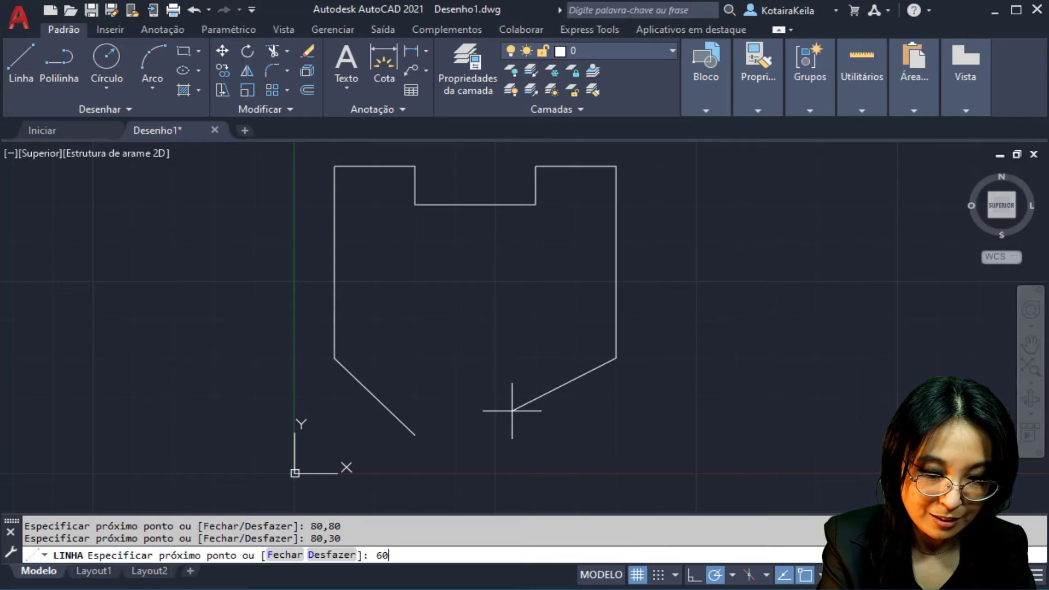
type(",10")
- Confirm the 60,10 chamfer point, close the outline, and switch to the Caderno 01 image
key("Return")
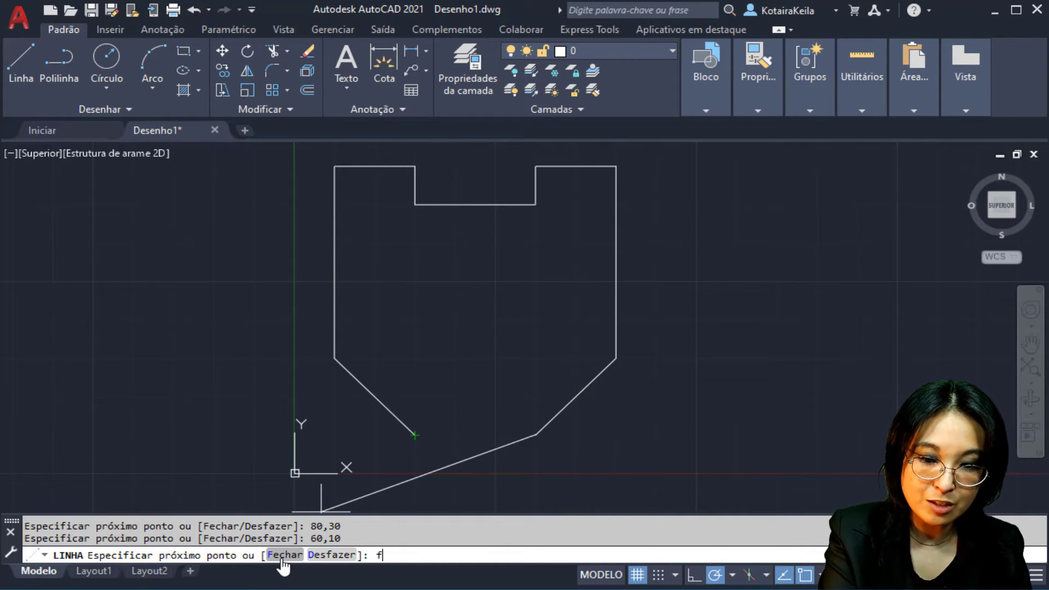
key("Return")
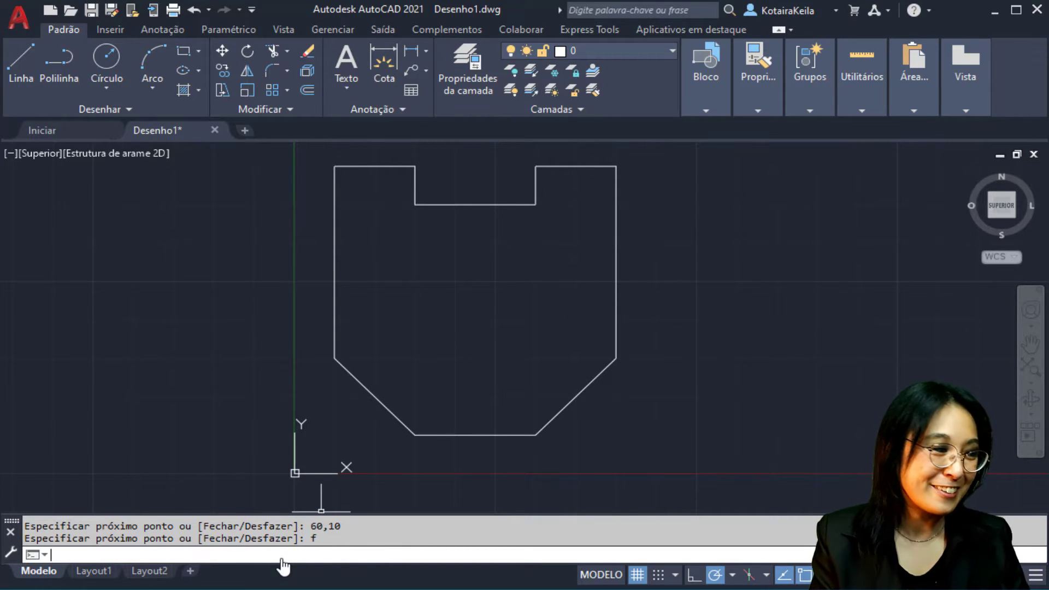
key("alt+Tab")
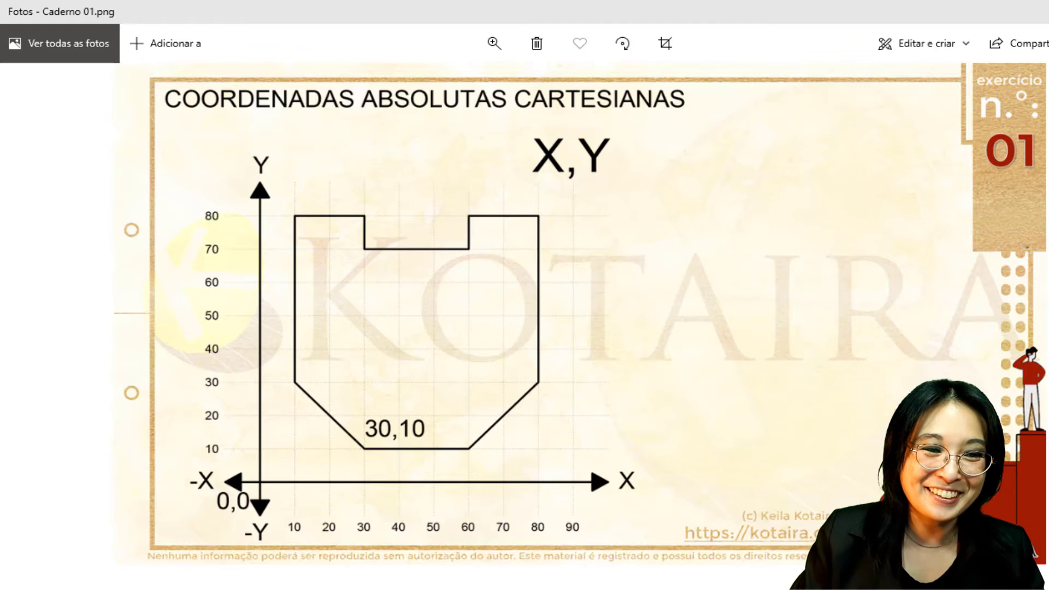
- Advance Photos to Caderno 02.png, the relative-coordinates exercise
key("Right")
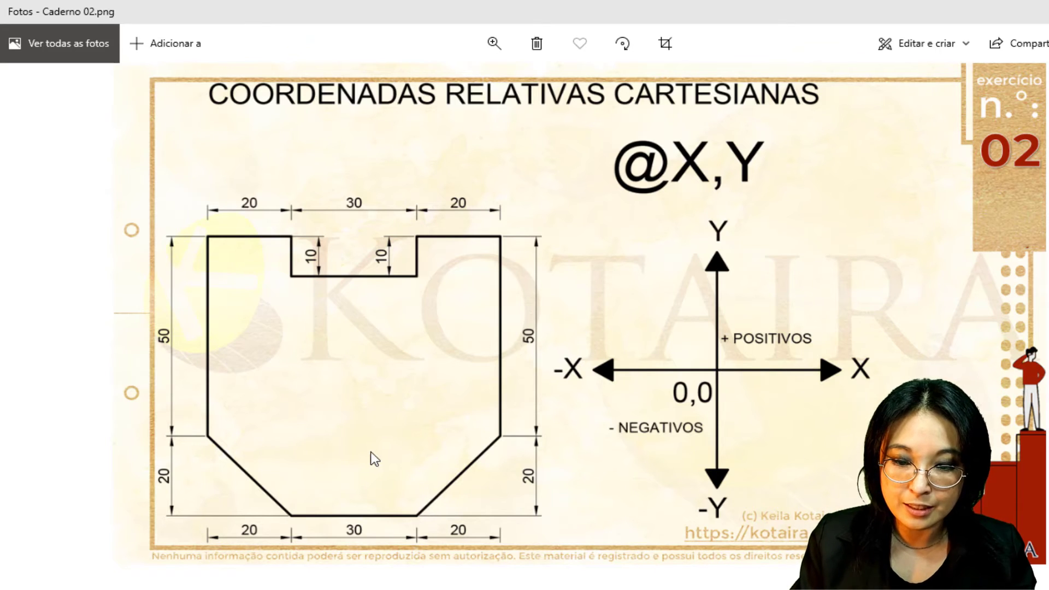
left_click(290, 515)
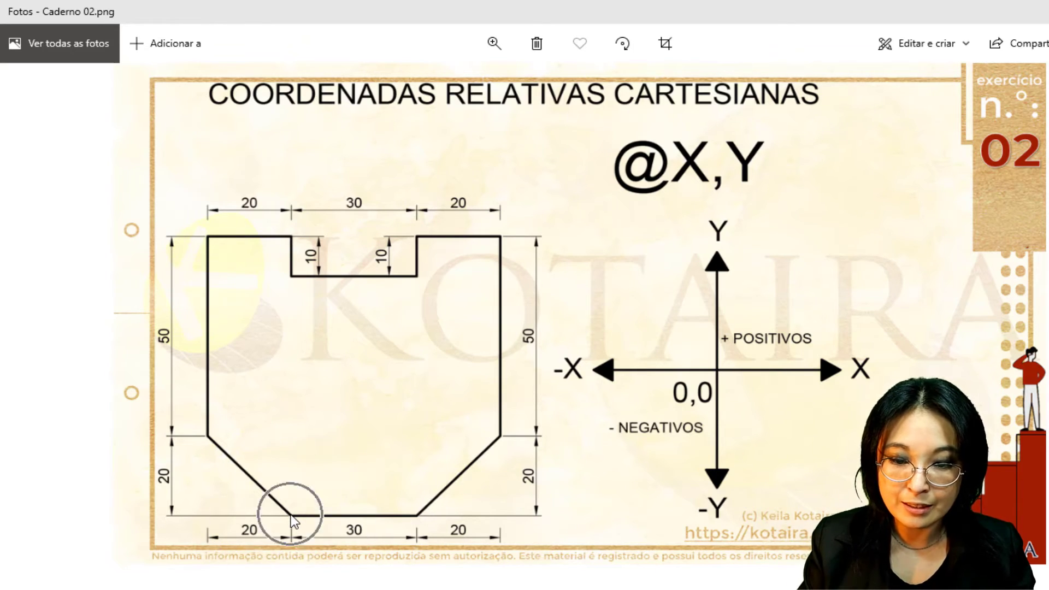
left_click(208, 437)
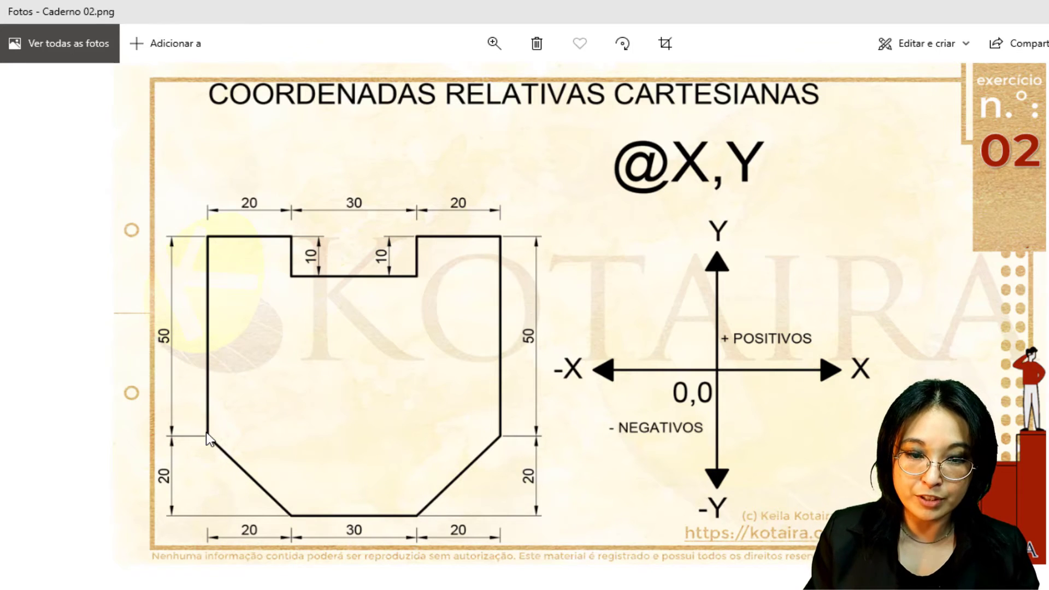
left_click(293, 523)
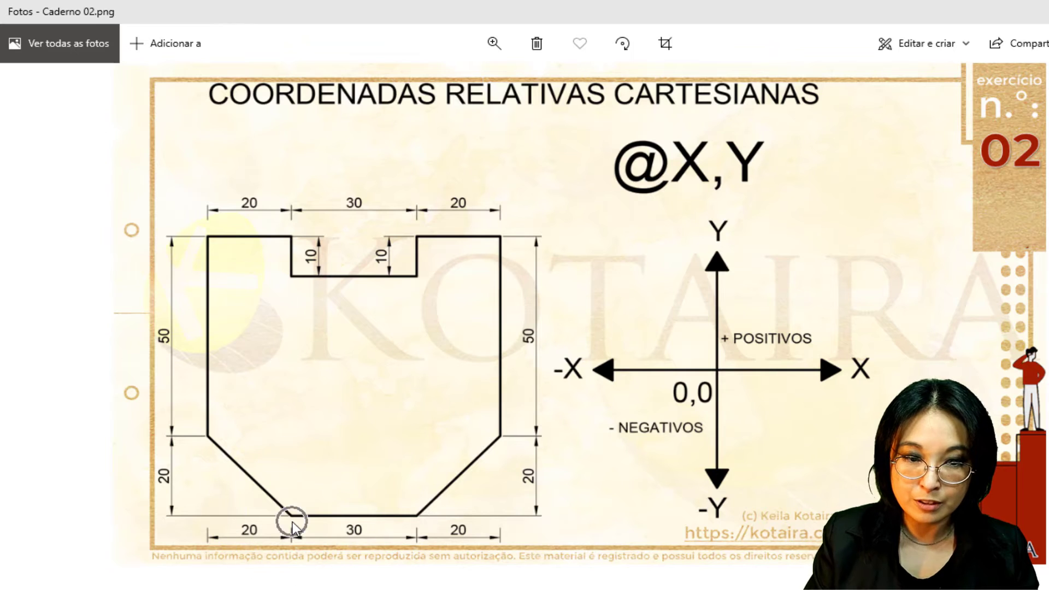
left_click(206, 437)
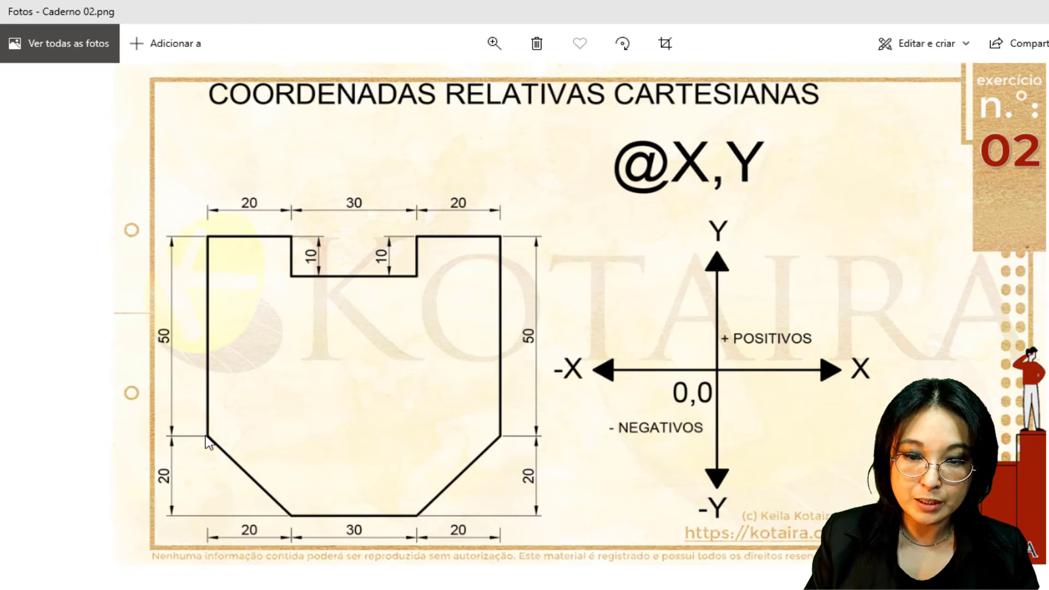
left_click(216, 235)
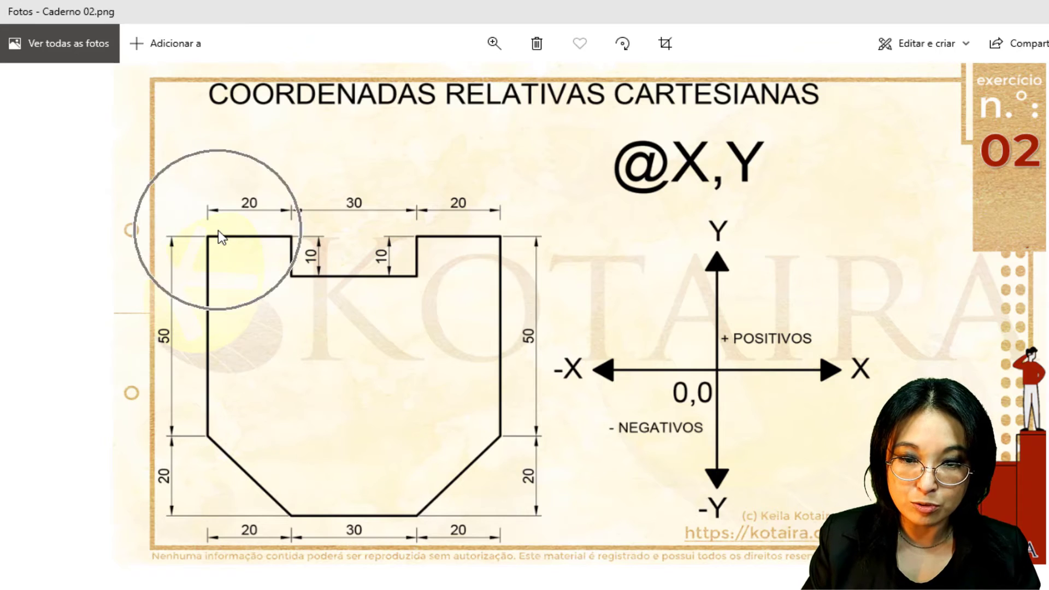
left_click(208, 437)
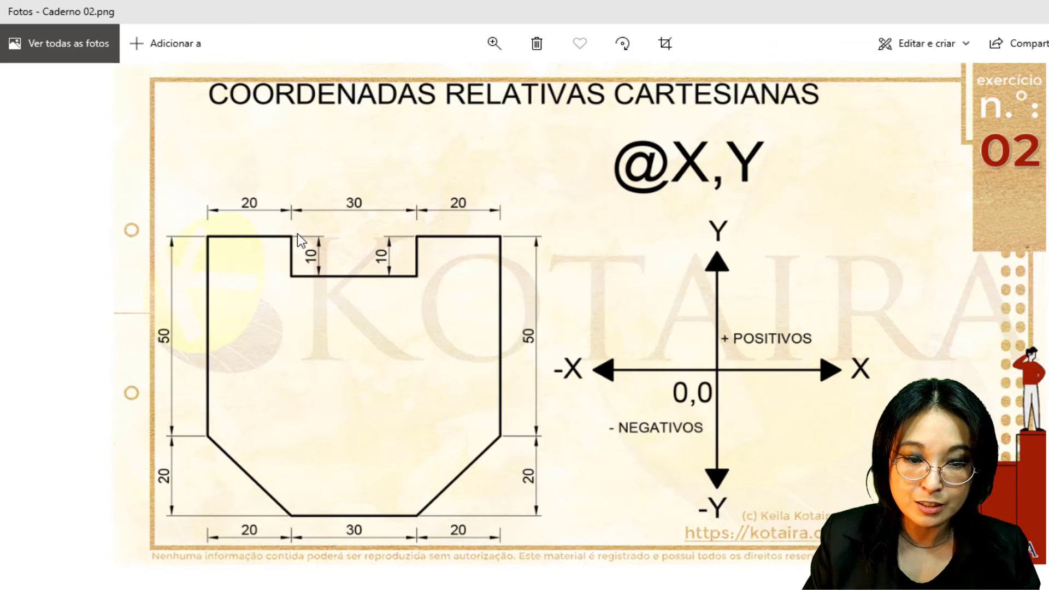
left_click(720, 329)
left_click(834, 321)
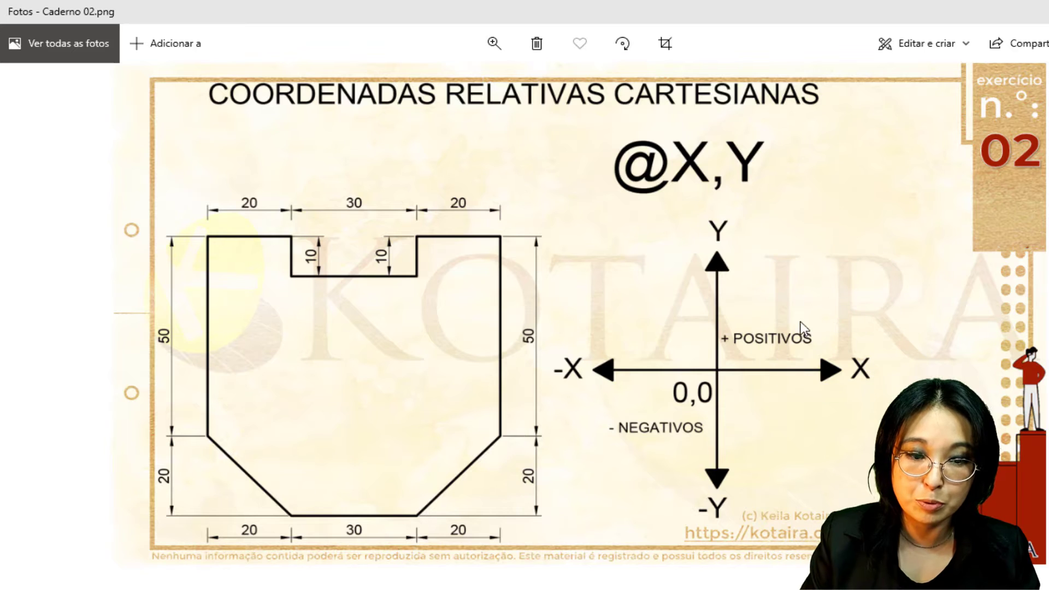
left_click(830, 313)
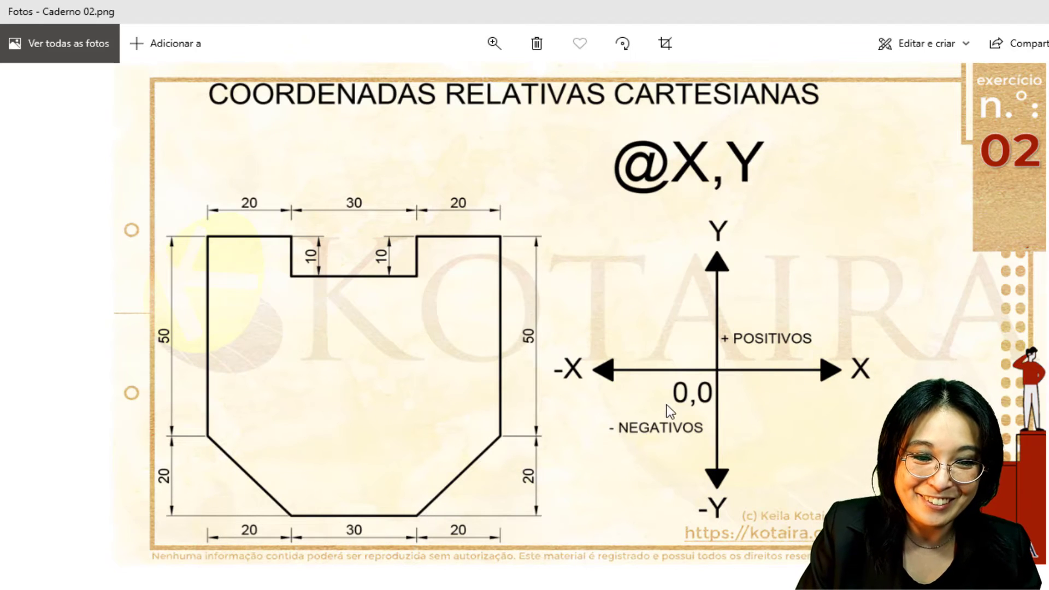
left_click(618, 412)
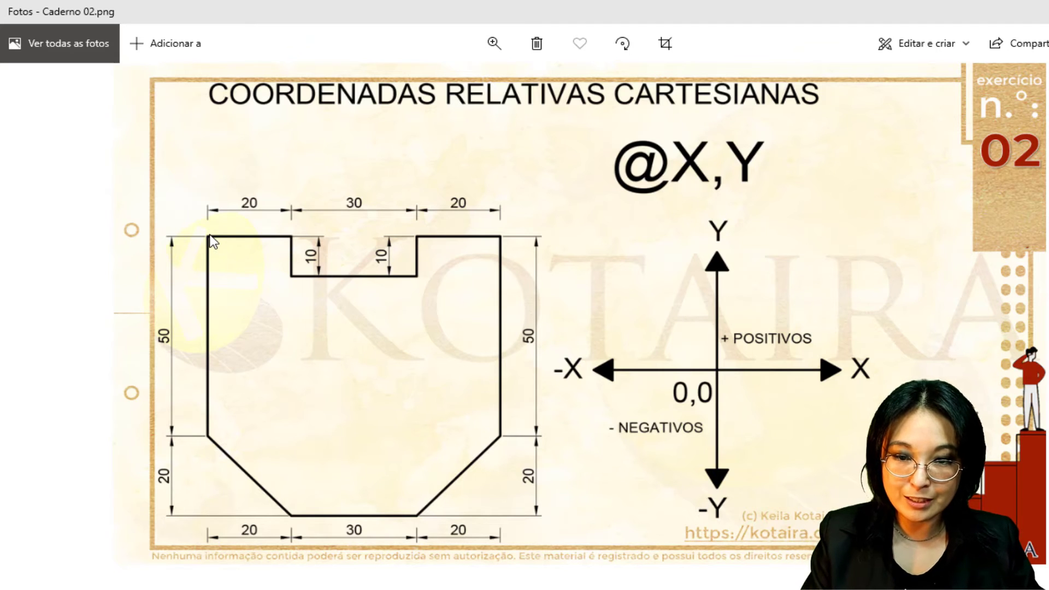
key("ctrl")
key("ctrl")
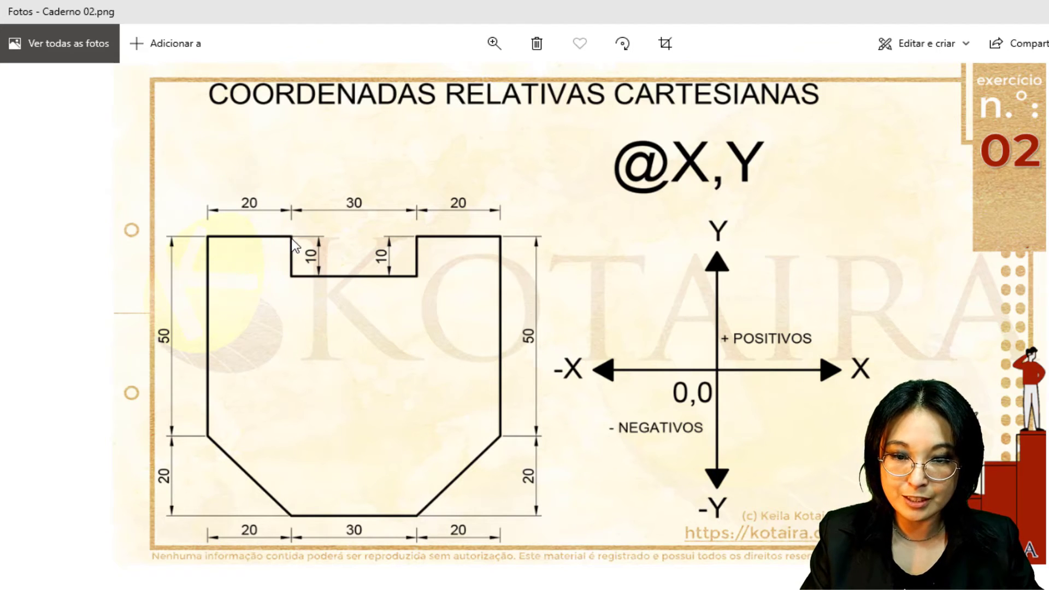
key("ctrl")
key("ctrl")
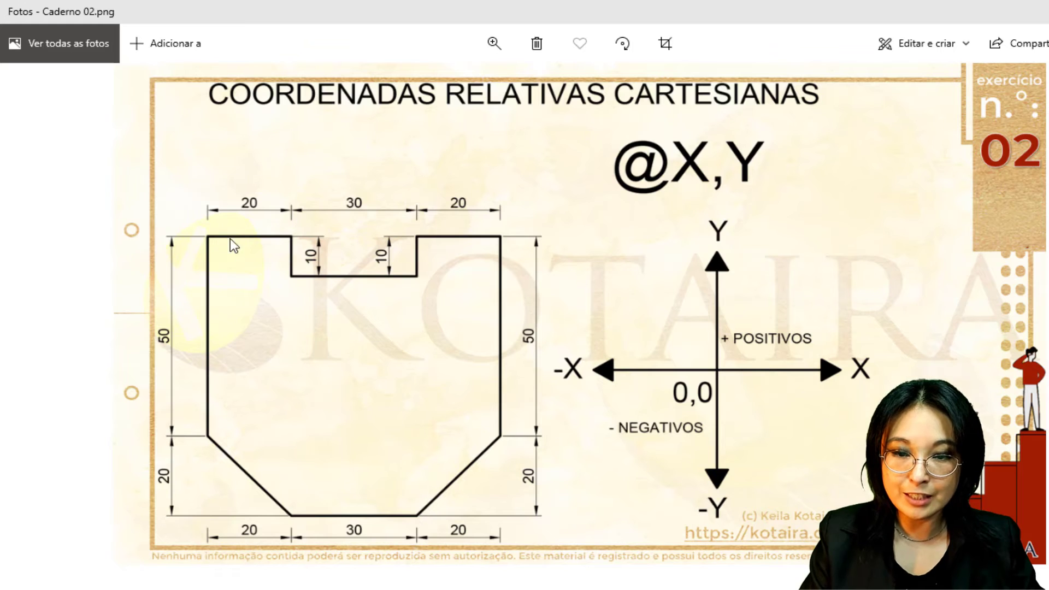
key("ctrl")
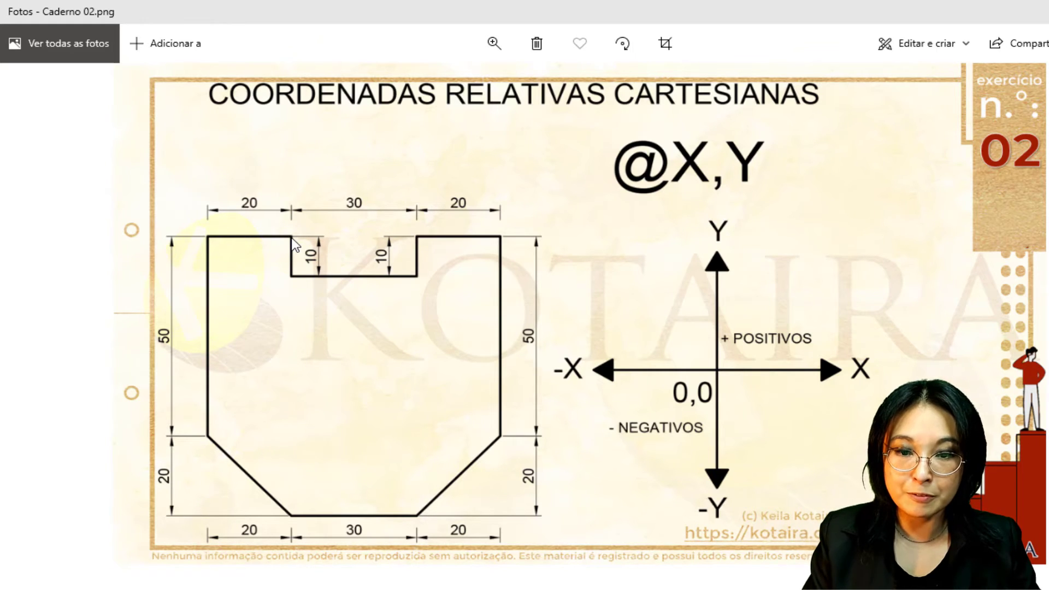
- Study the reference exercise sheet in Microsoft Photos
key("ctrl")
key("ctrl")
key("ctrl")
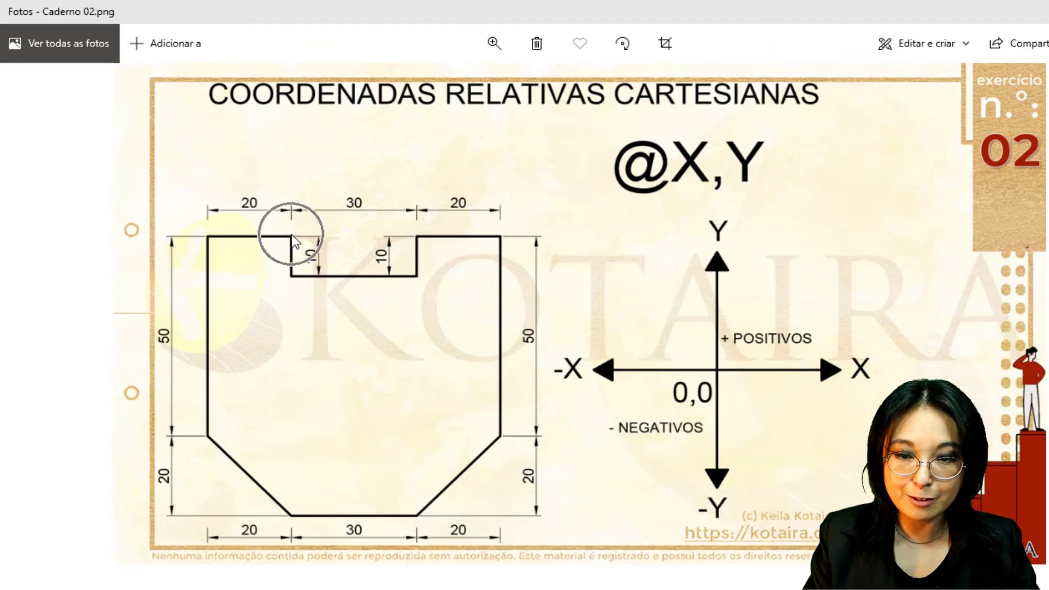
key("ctrl")
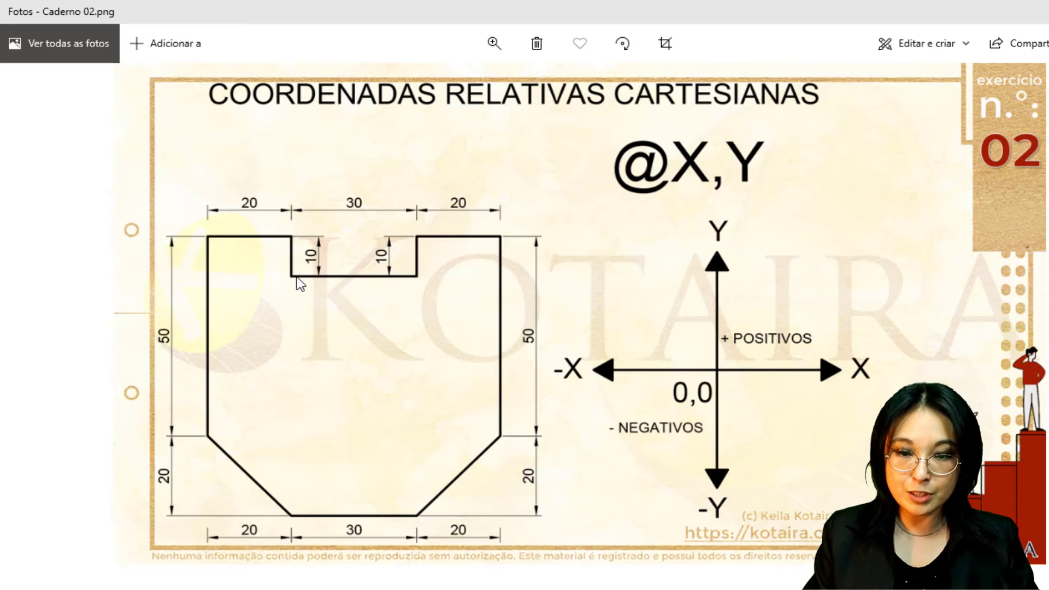
left_click(289, 276)
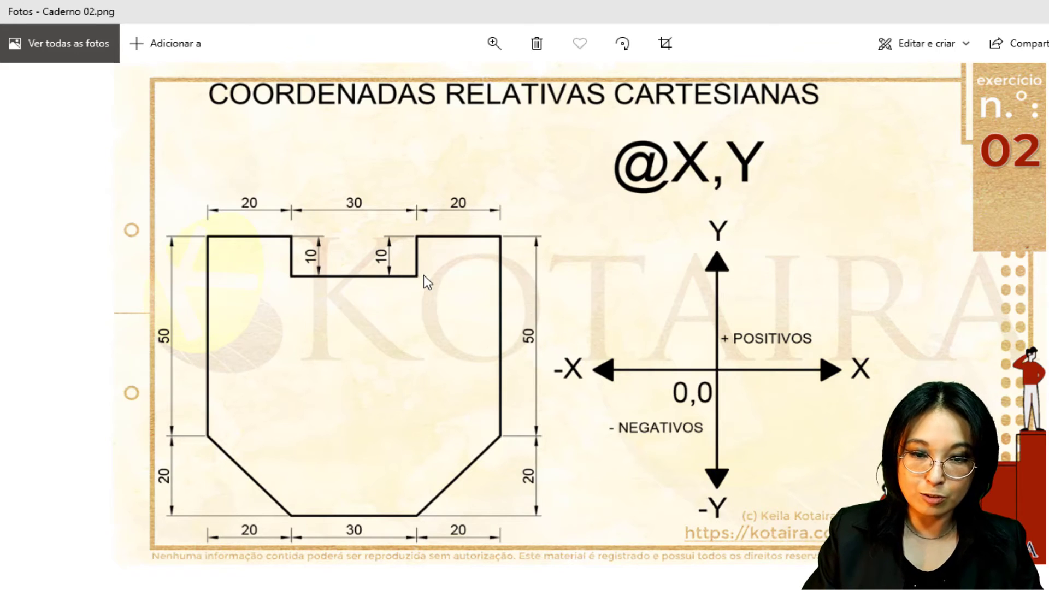
left_click(418, 237)
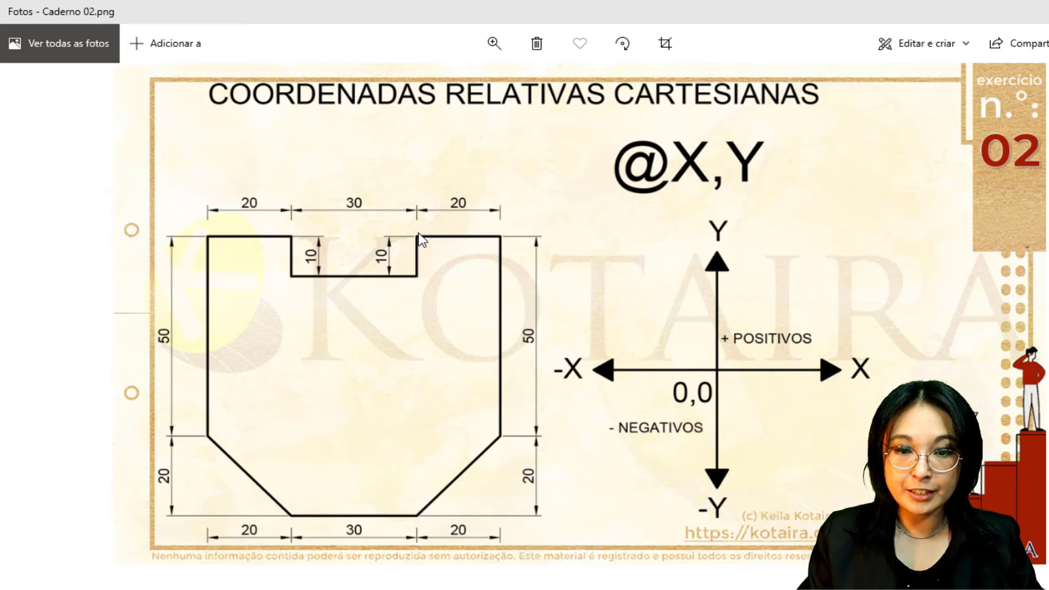
left_click(418, 238)
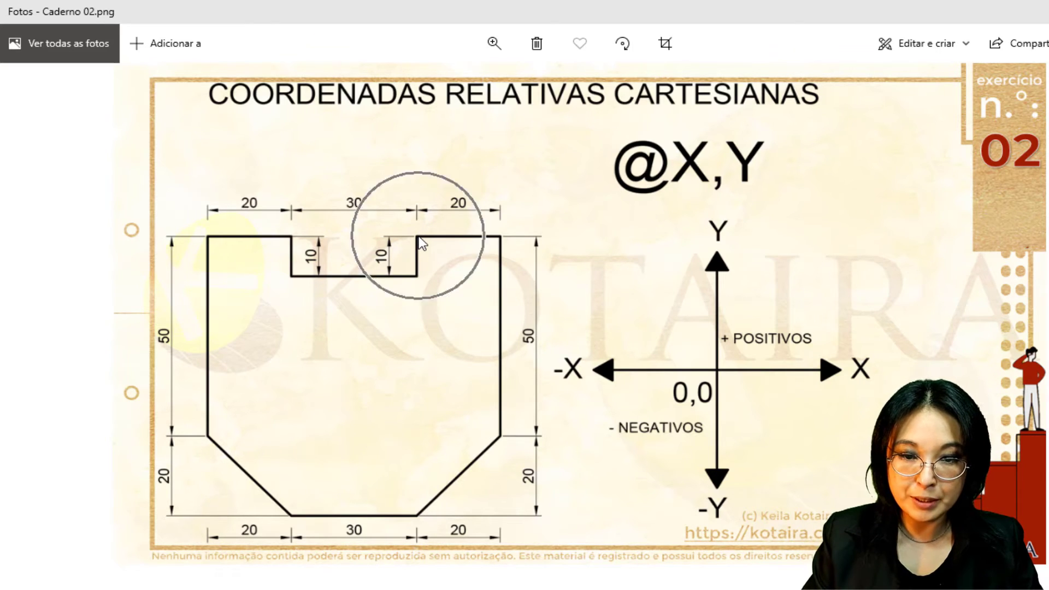
left_click(510, 241)
left_click(420, 238)
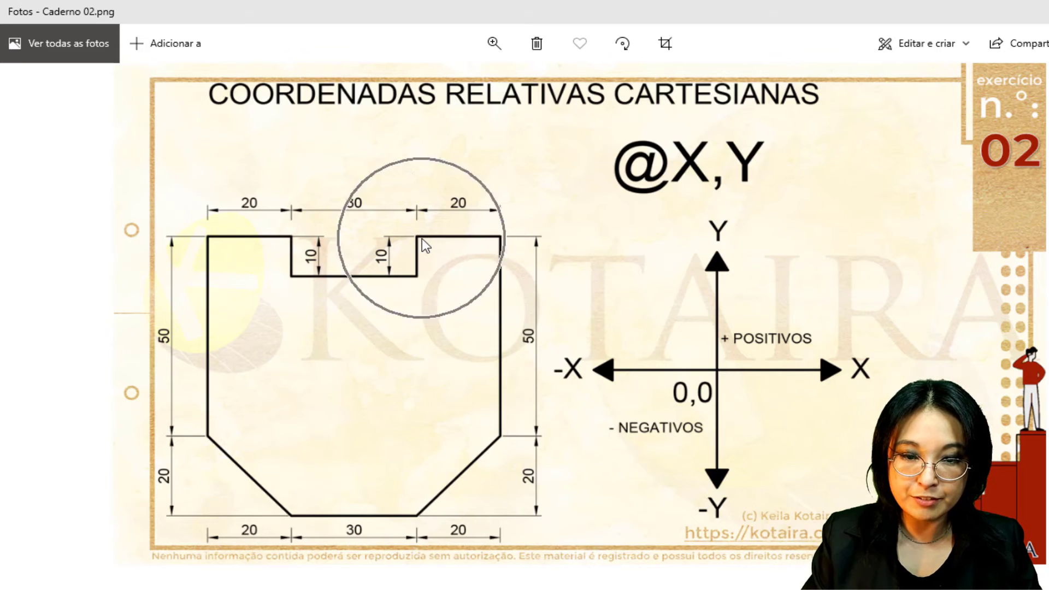
left_click(495, 237)
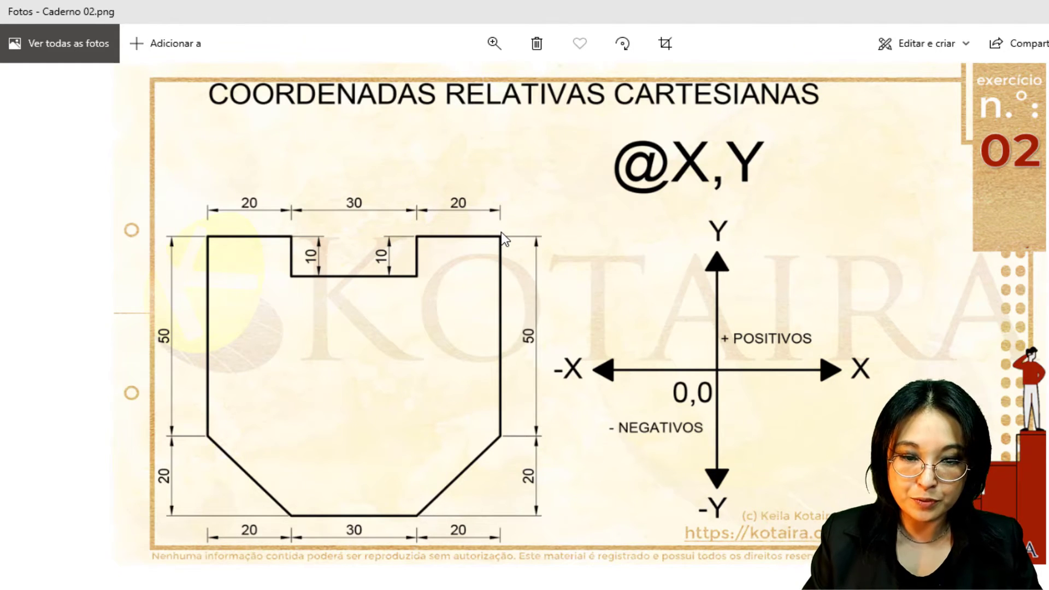
left_click(496, 236)
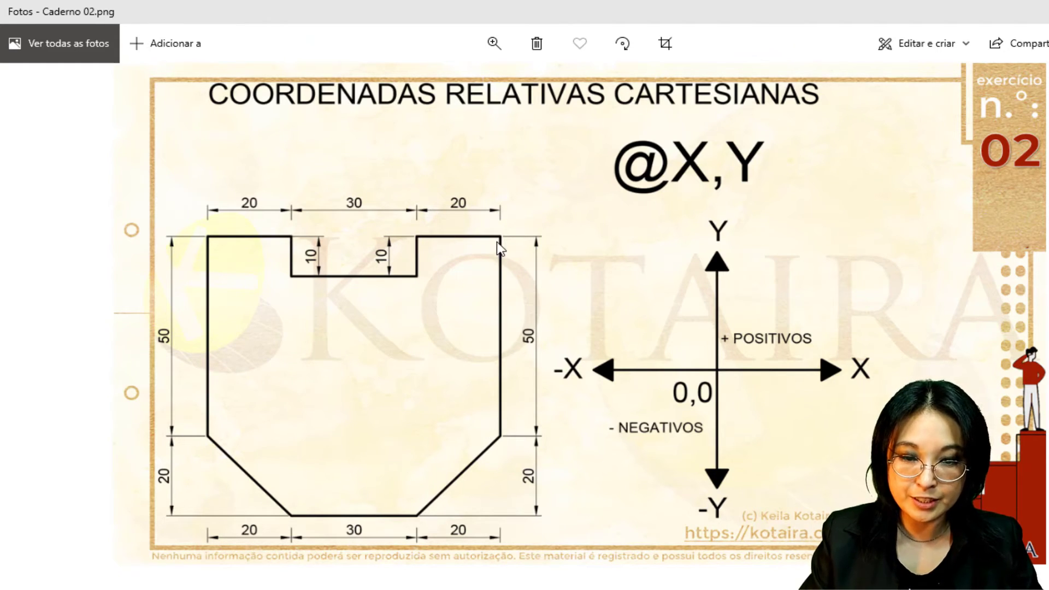
left_click(498, 237)
- Finish reviewing the sheet, return to Desenho1 and pan the view left beside the outline
left_click(500, 441)
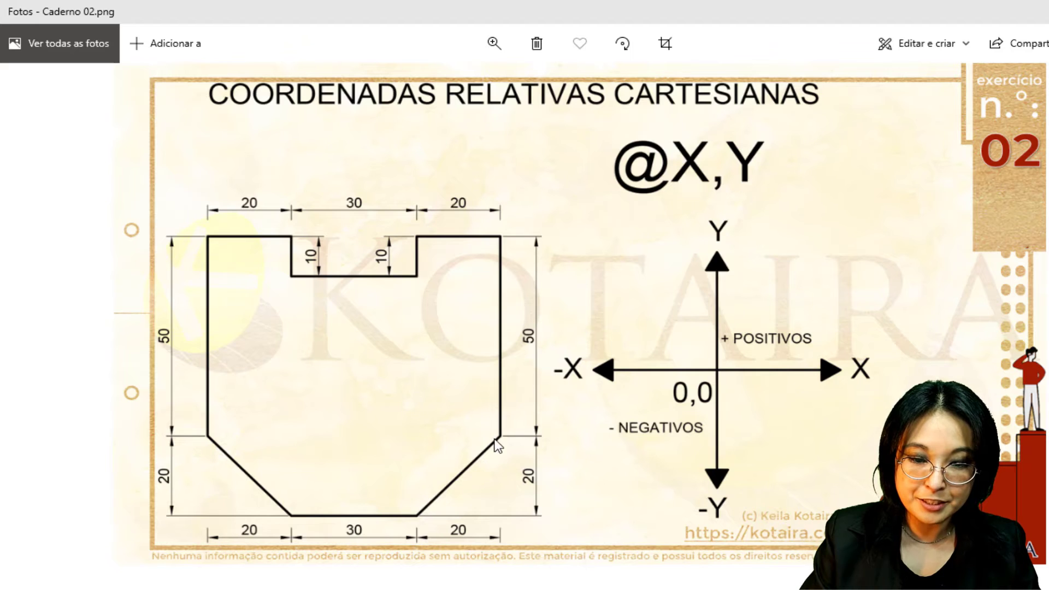
left_click(498, 437)
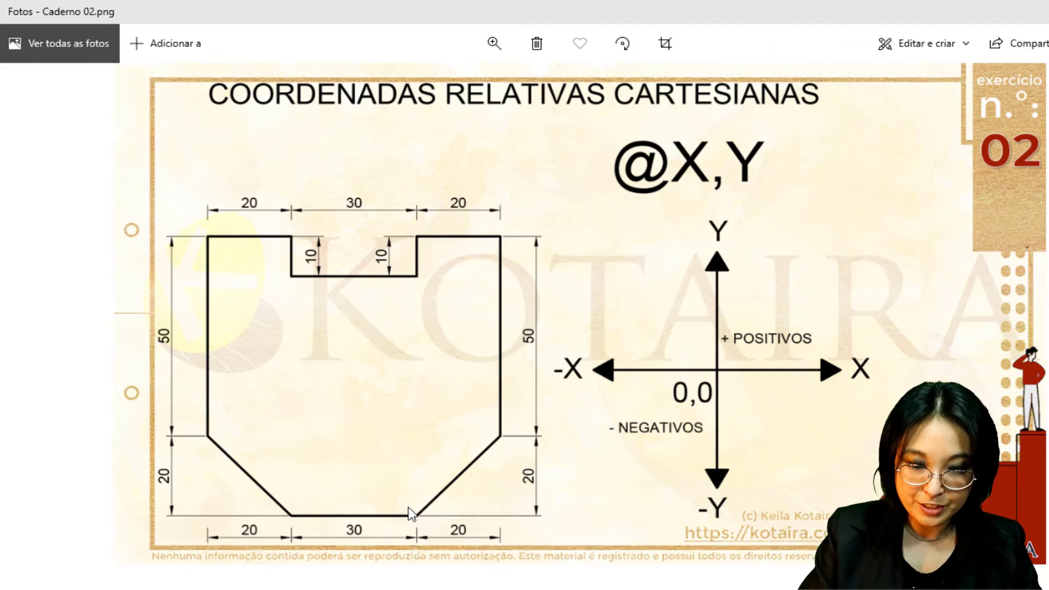
left_click(408, 507)
left_click(487, 424)
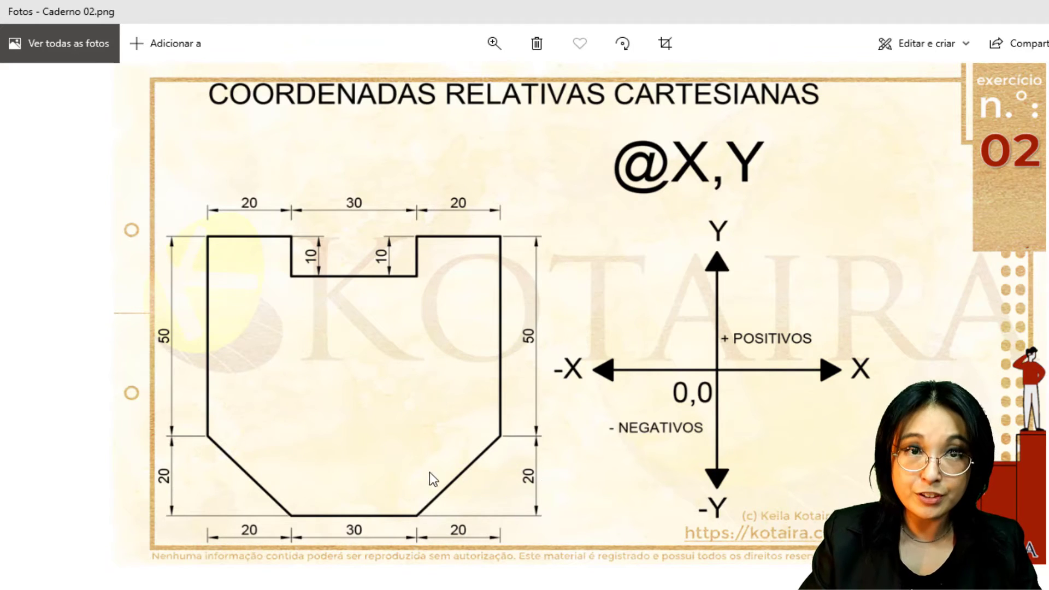
left_click(409, 524)
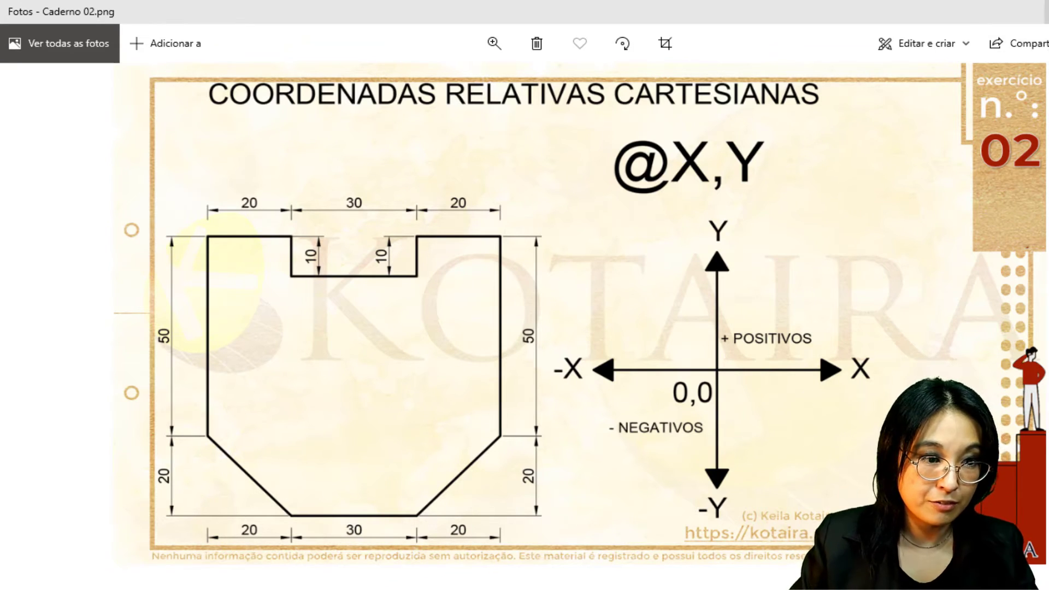
key("alt+Tab")
middle_click_drag(772, 384, 646, 391)
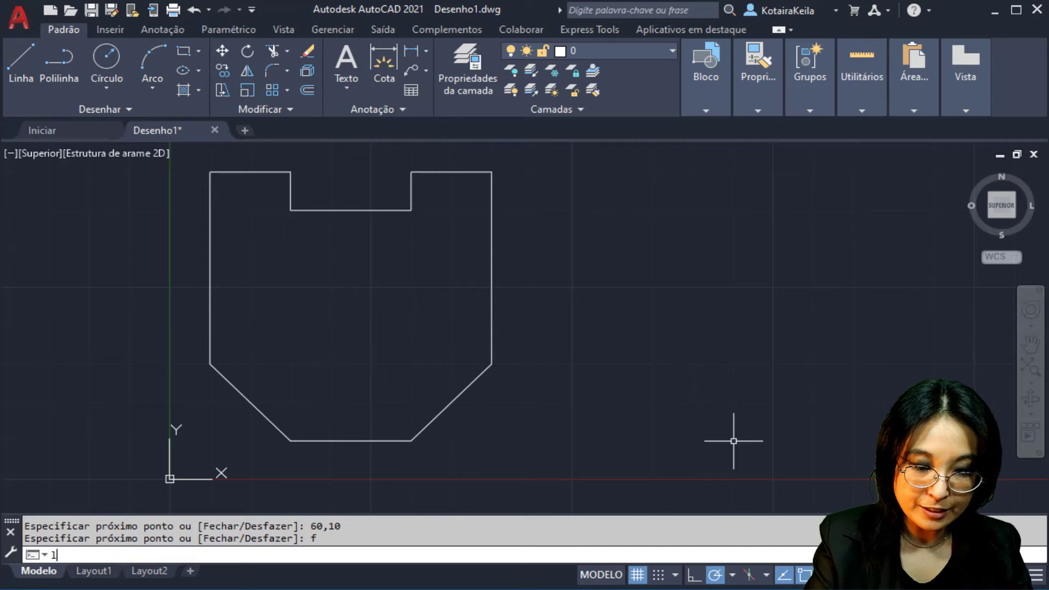
- Start a LINE command, then cancel the mistyped starting coordinates with Esc
type("L")
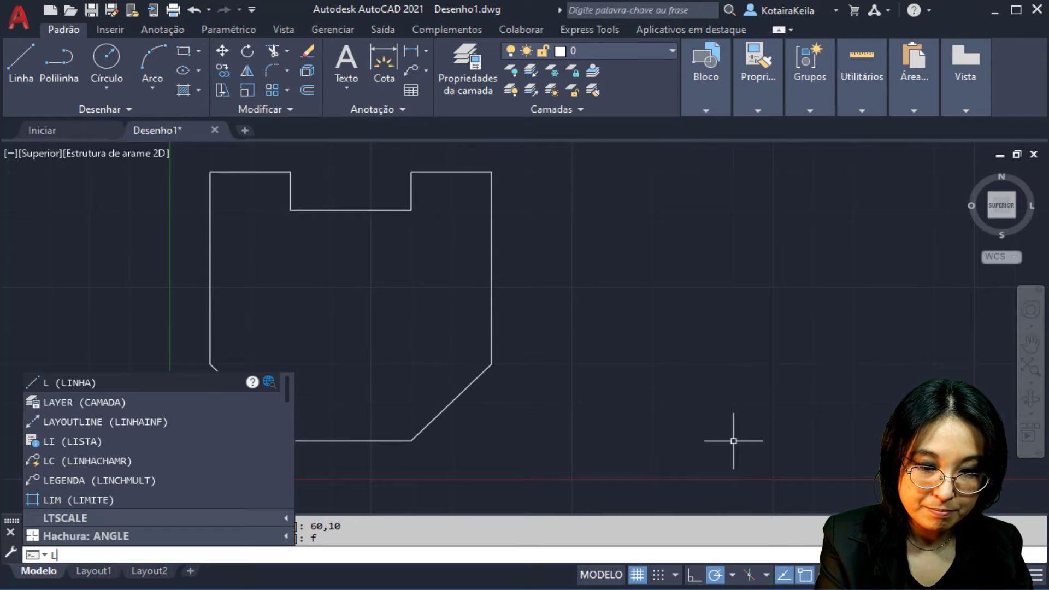
key("Return")
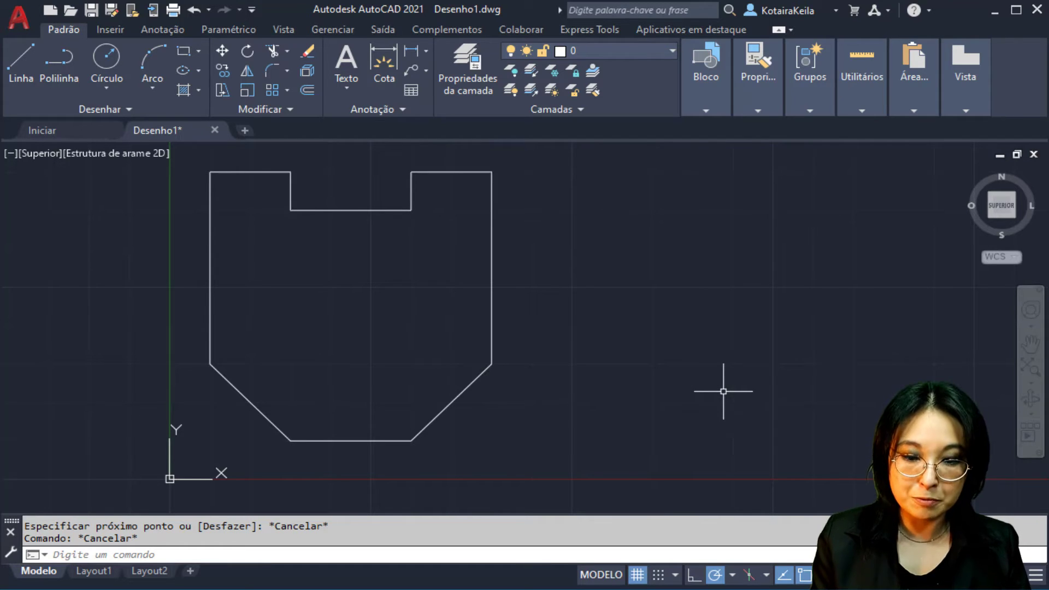
type("10")
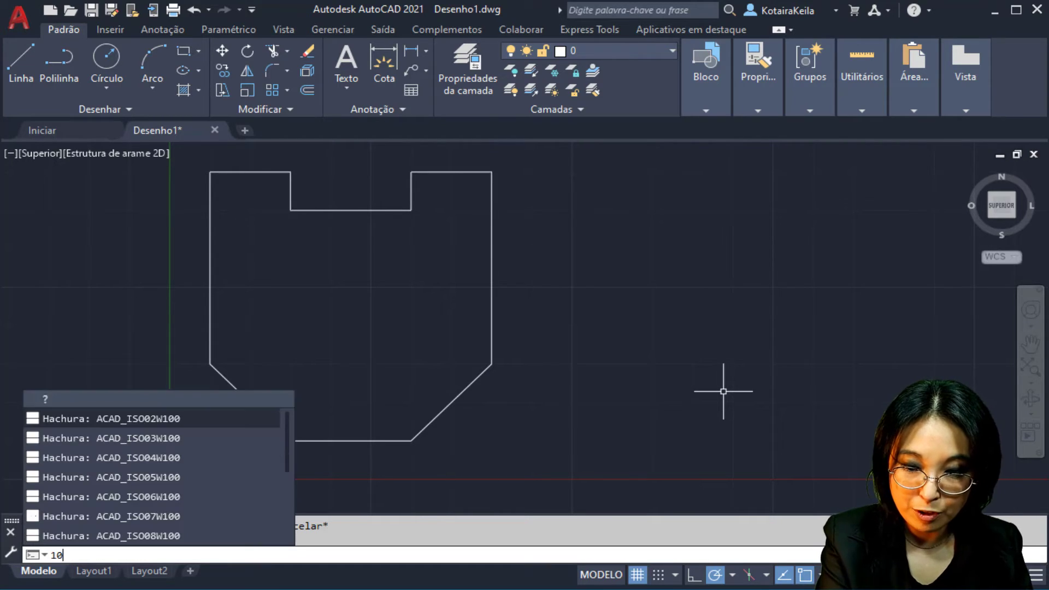
type("0,1")
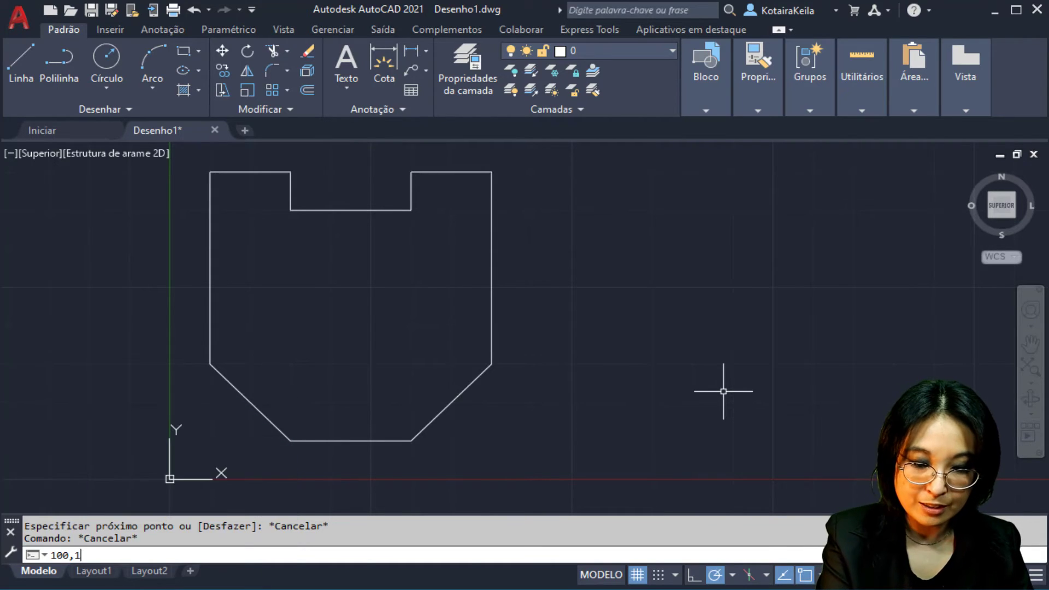
key("BackSpace")
key("BackSpace")
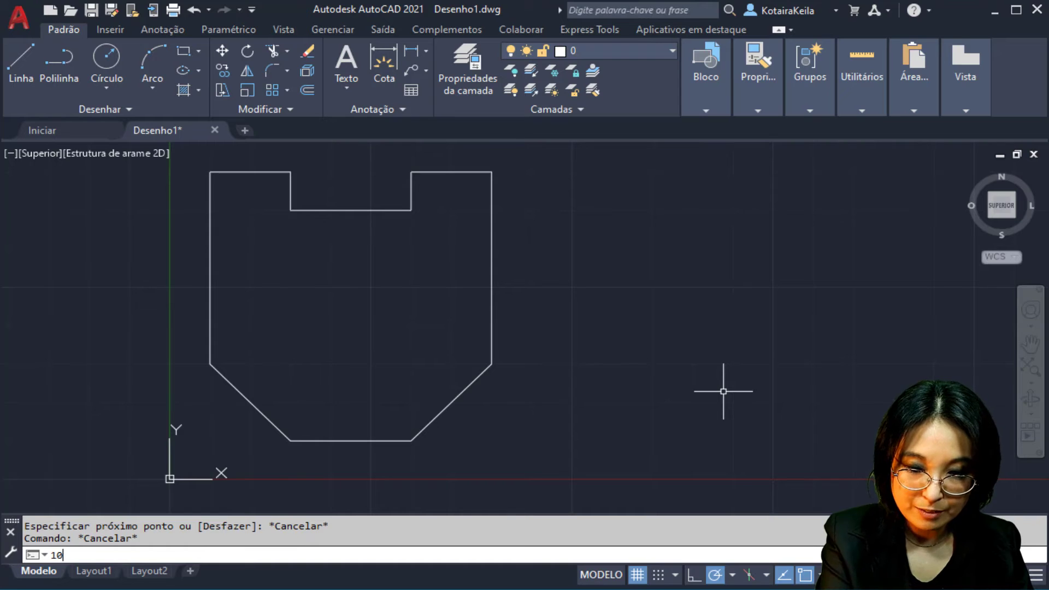
key("BackSpace")
type("50,")
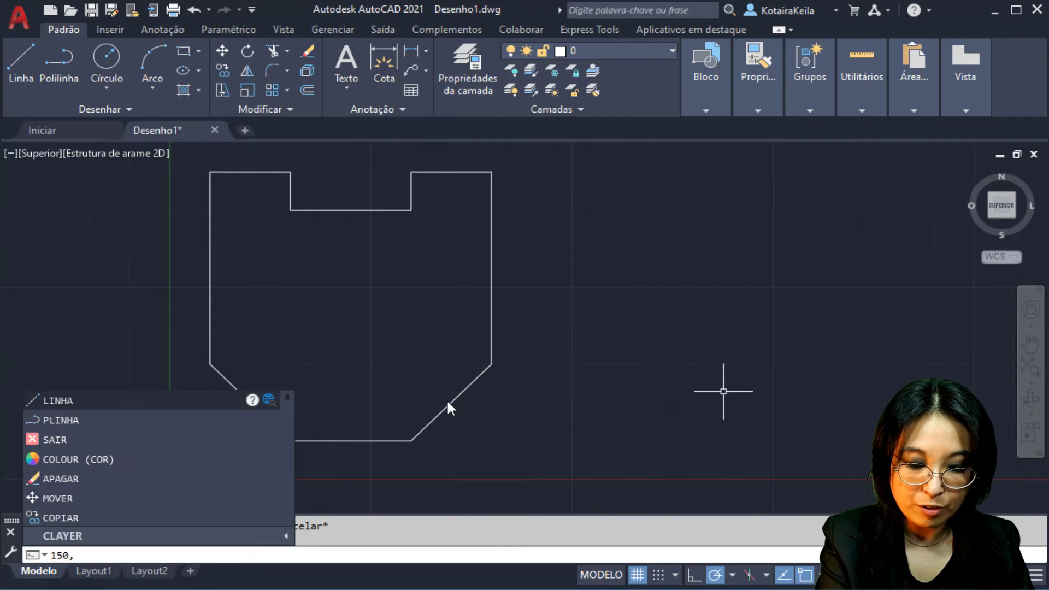
type("10")
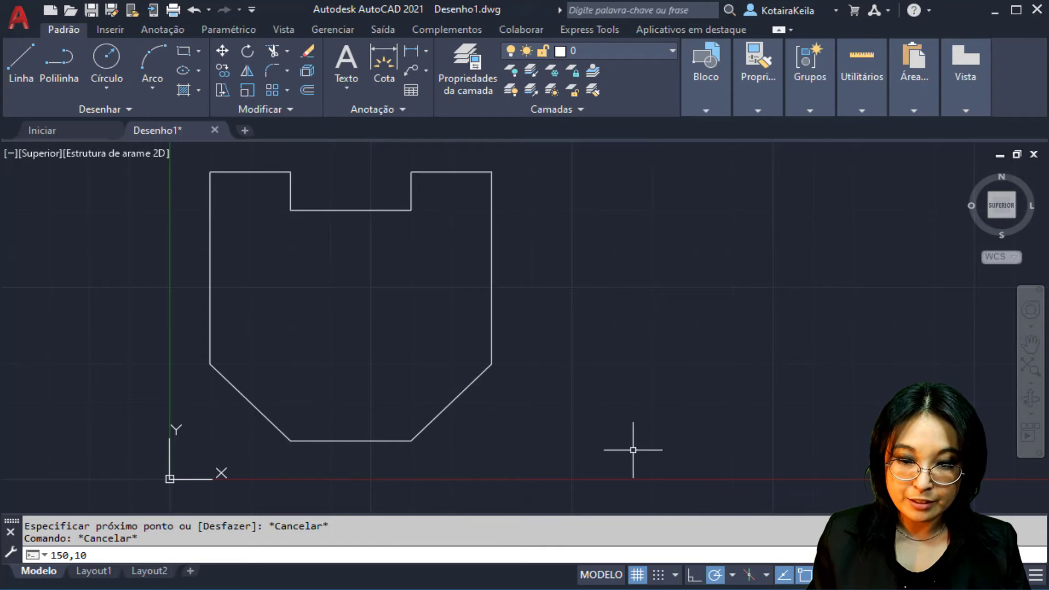
key("Escape")
key("Escape")
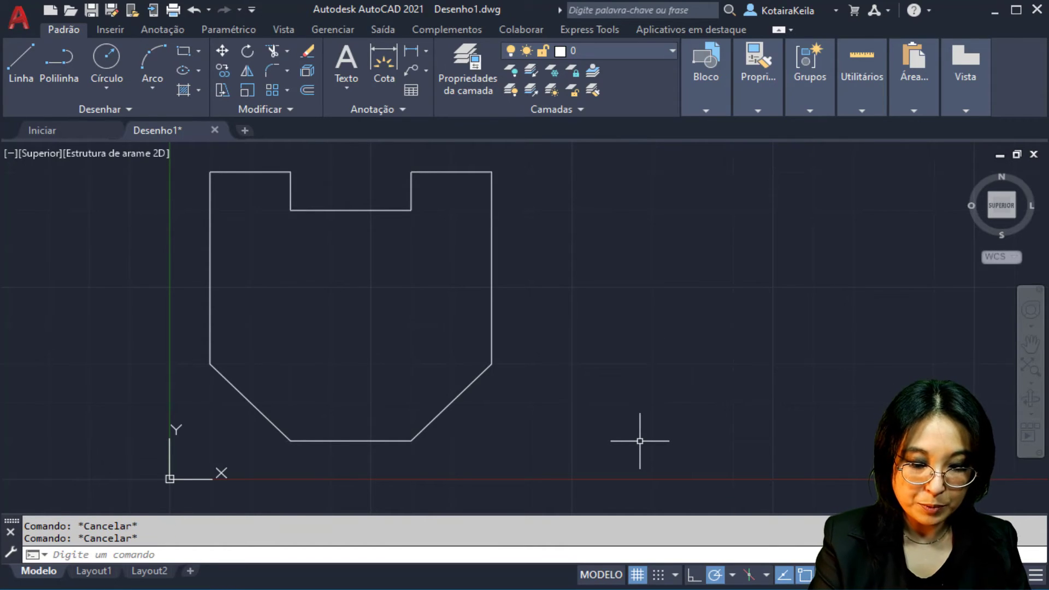
- Start a new line at 150,10 and draw the lower-left chamfer @-20,20
type("L")
key("Return")
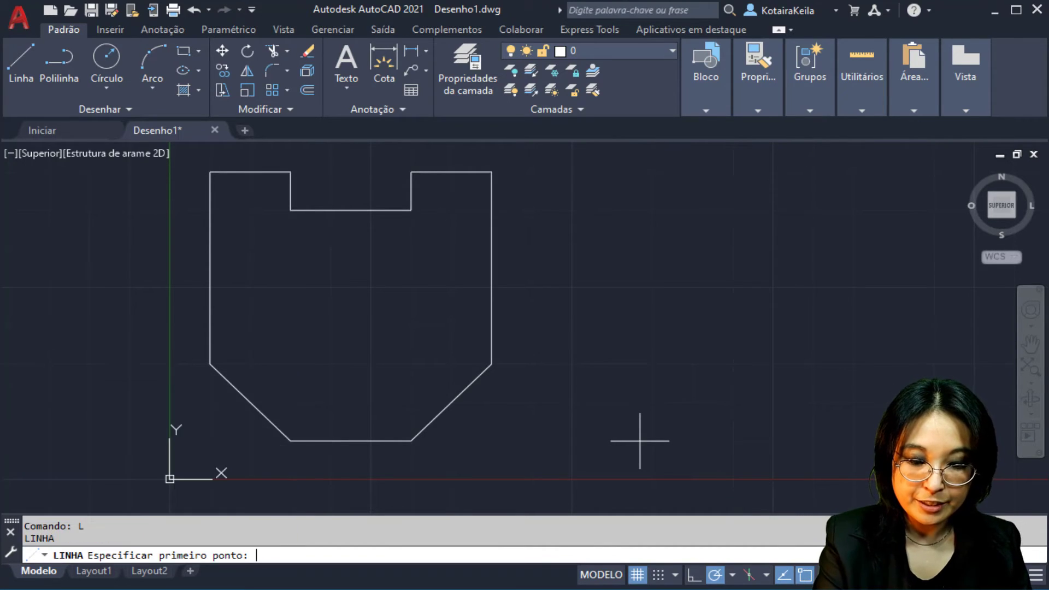
type("150,10")
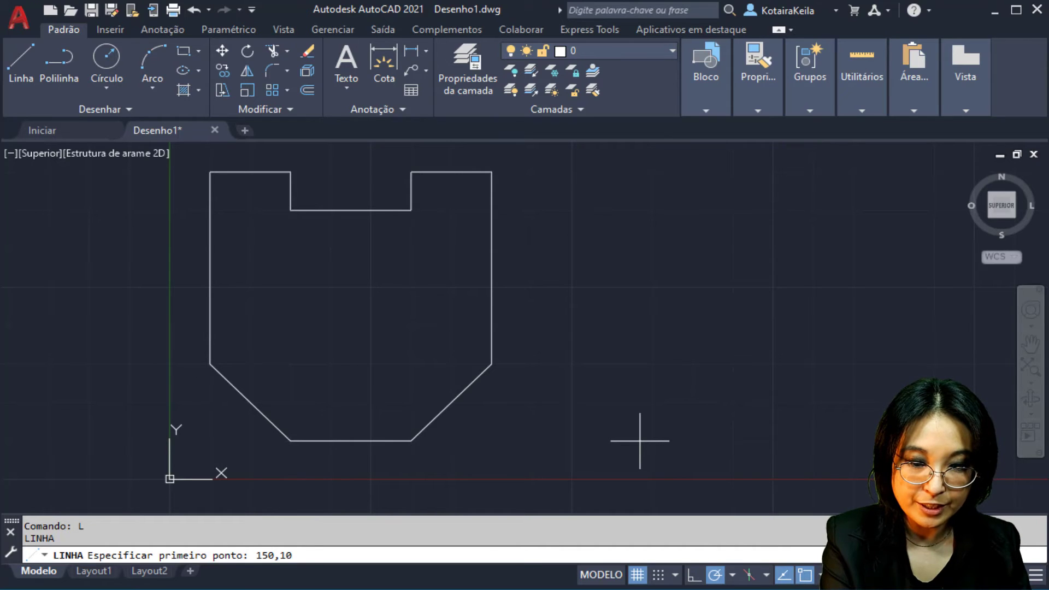
key("Return")
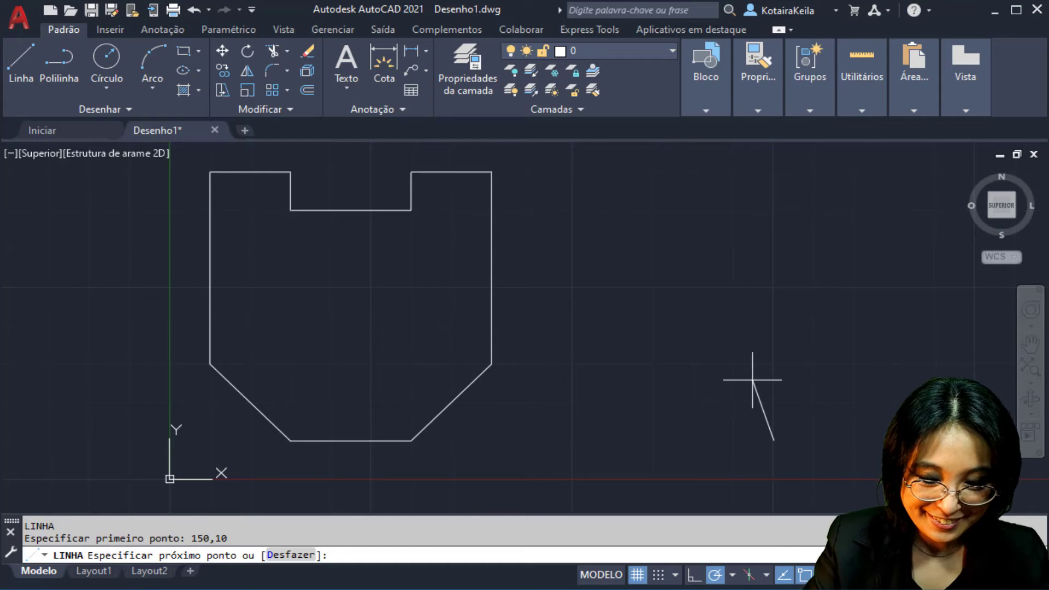
type("@-20,200")
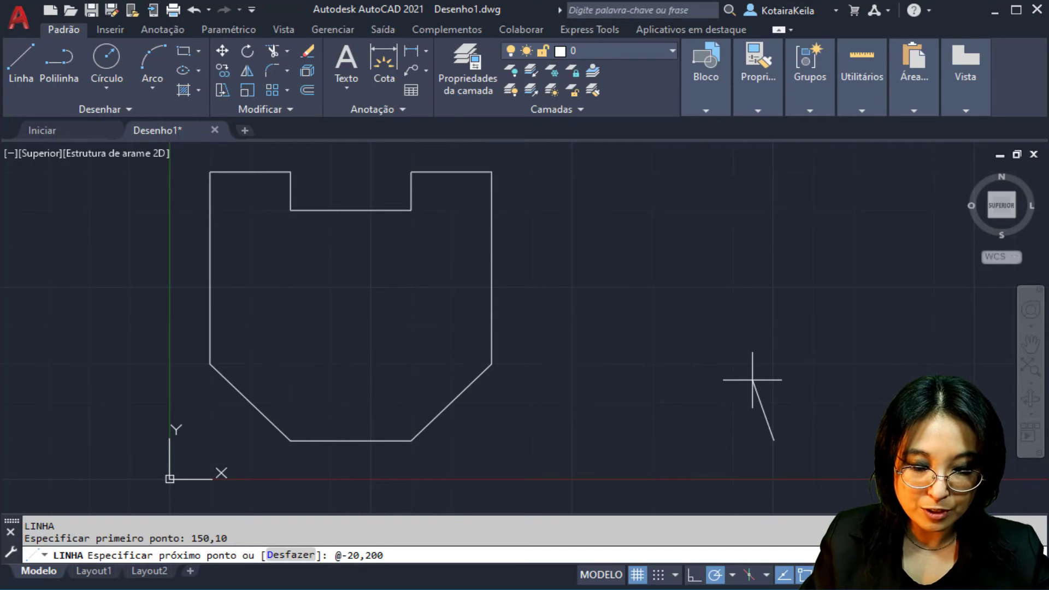
key("BackSpace")
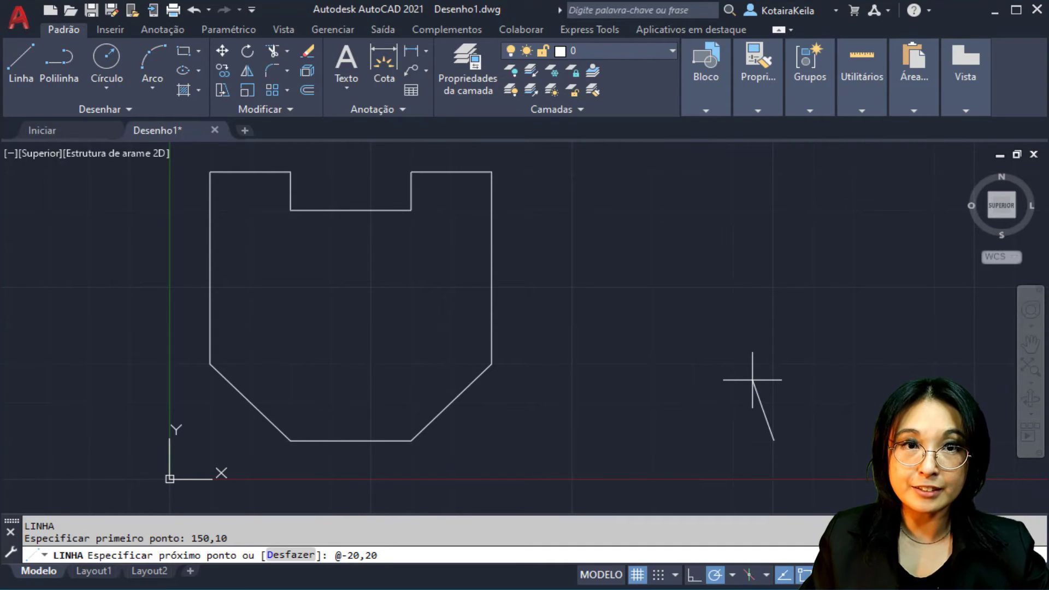
key("Return")
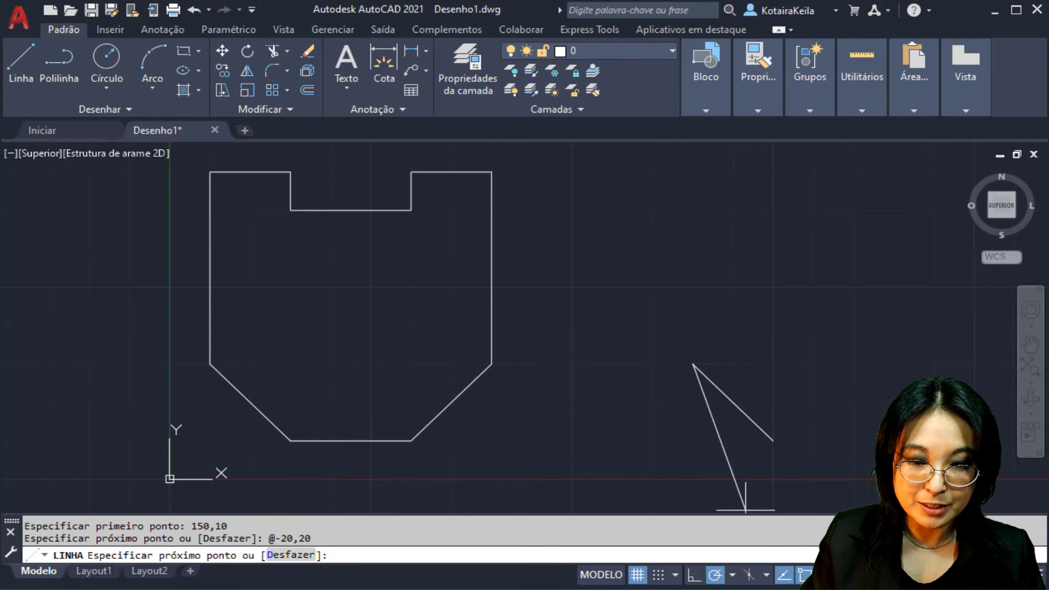
left_click(603, 546)
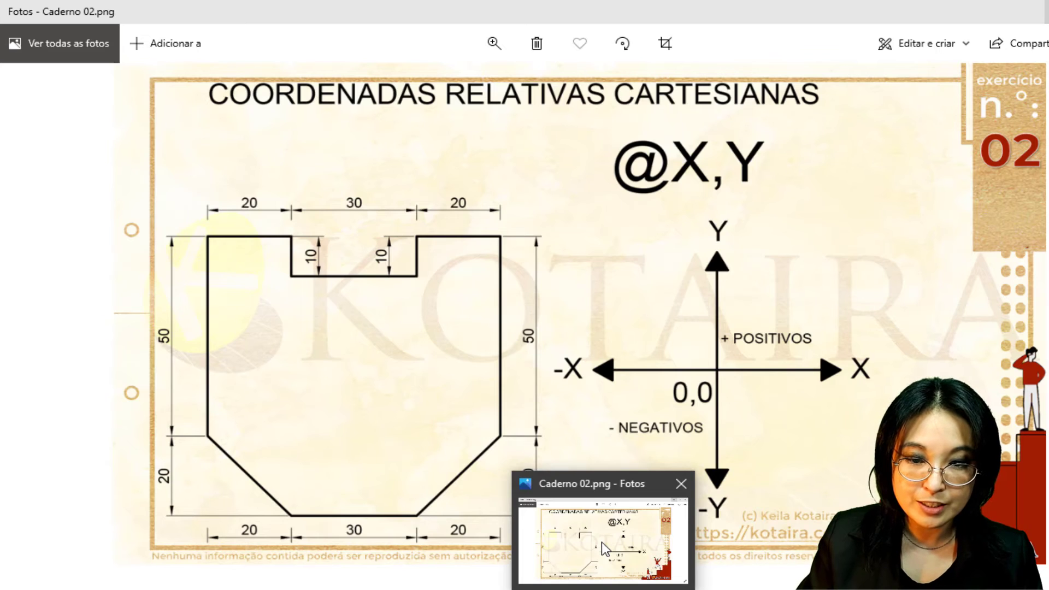
left_click(601, 542)
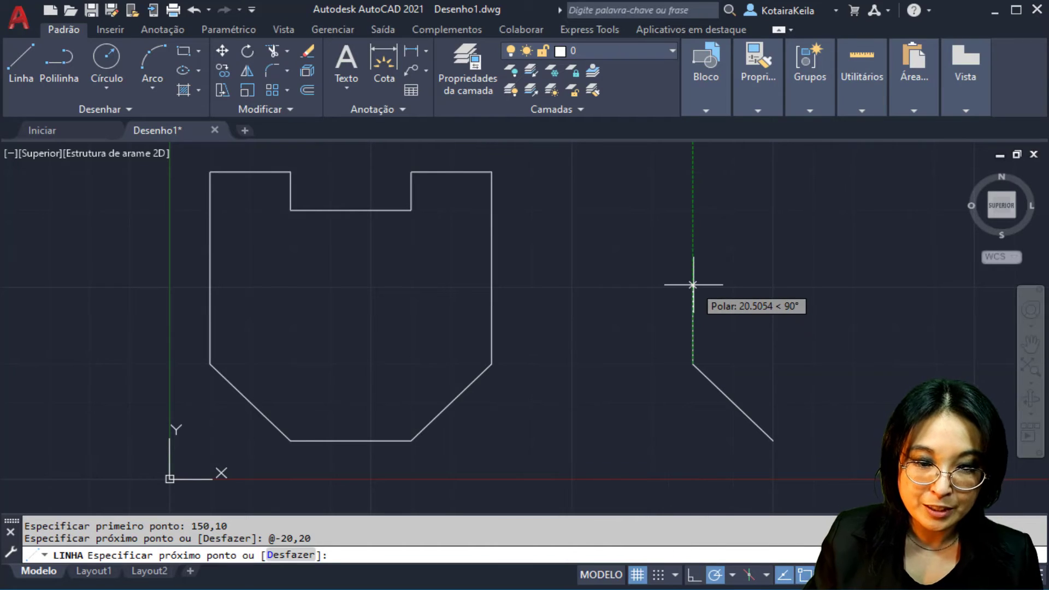
type("@0,50")
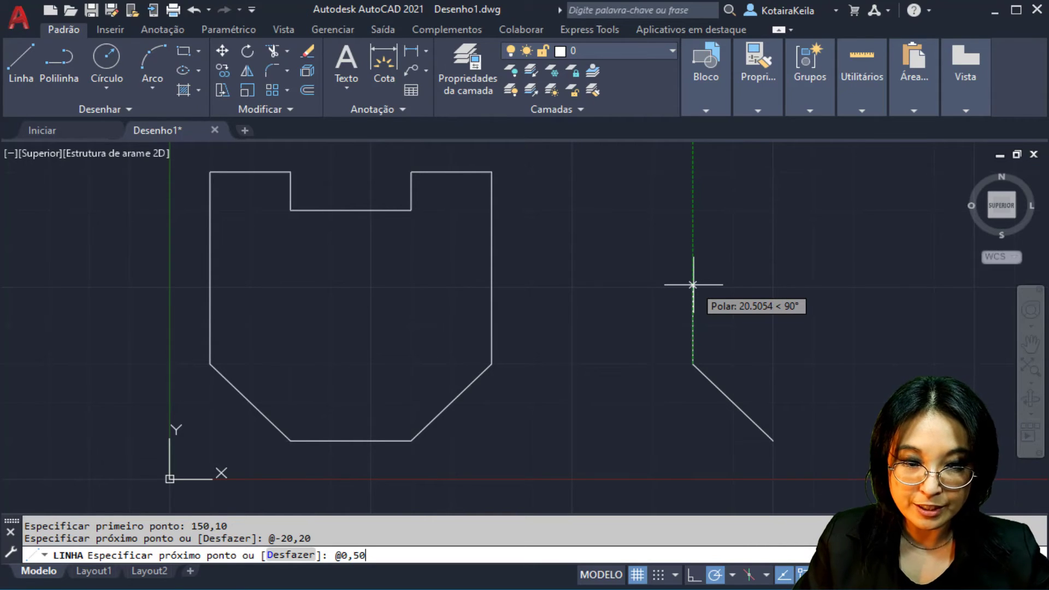
key("Return")
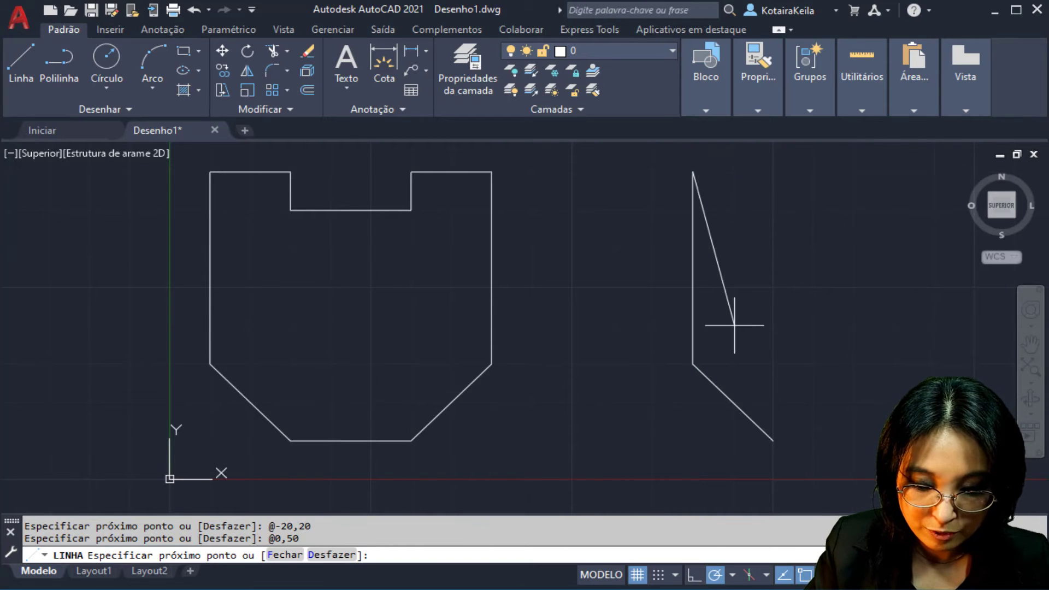
type("@")
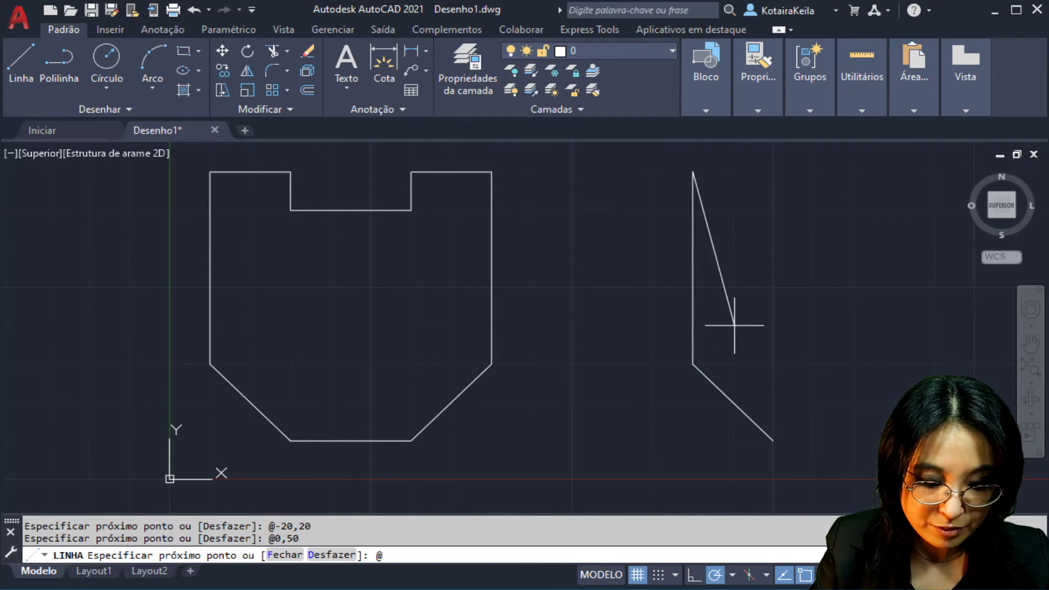
type("20")
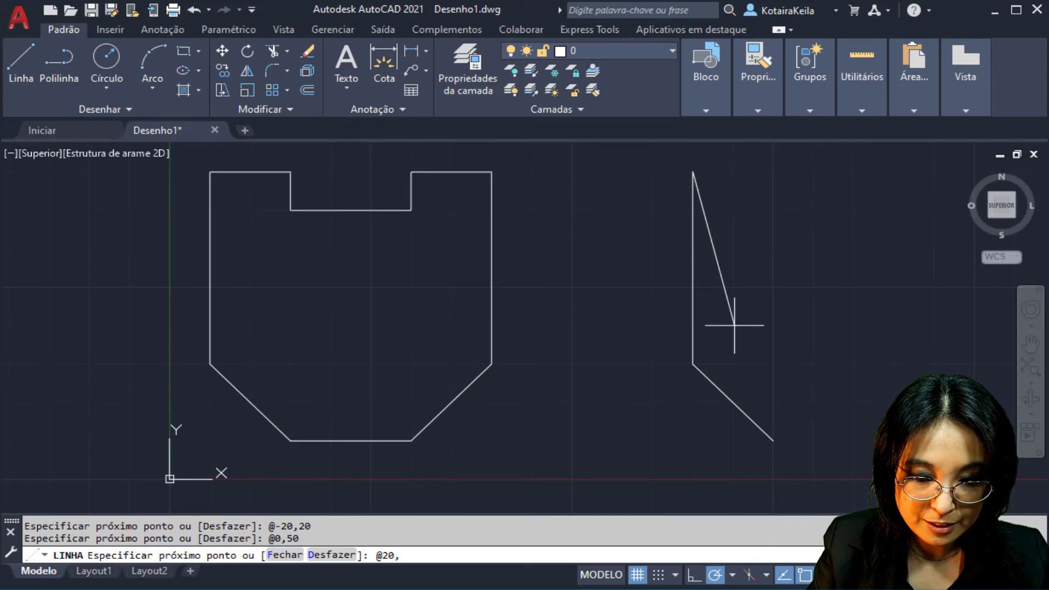
key("Return")
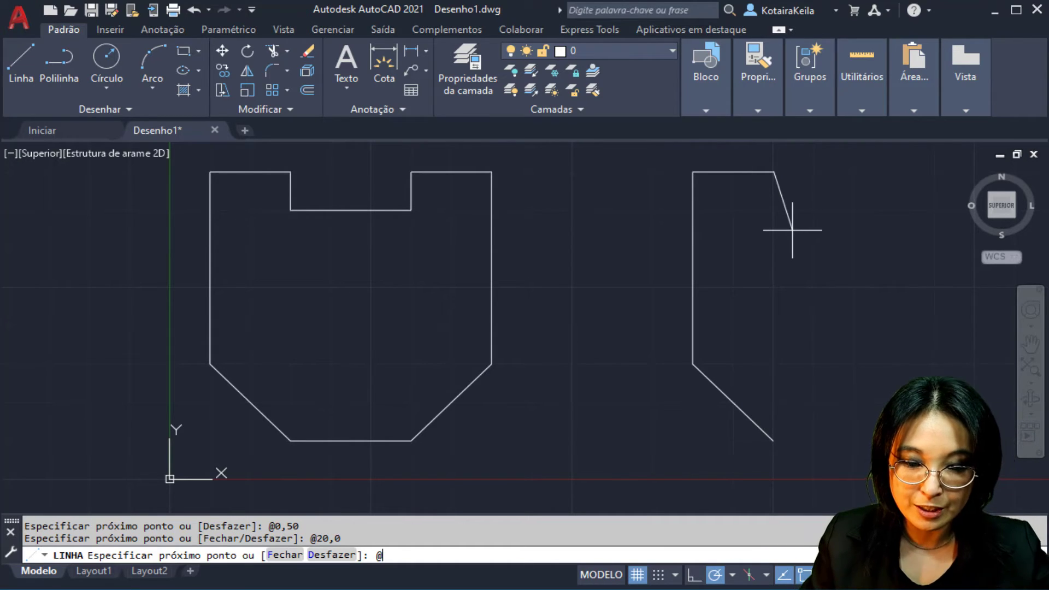
type("0,-10")
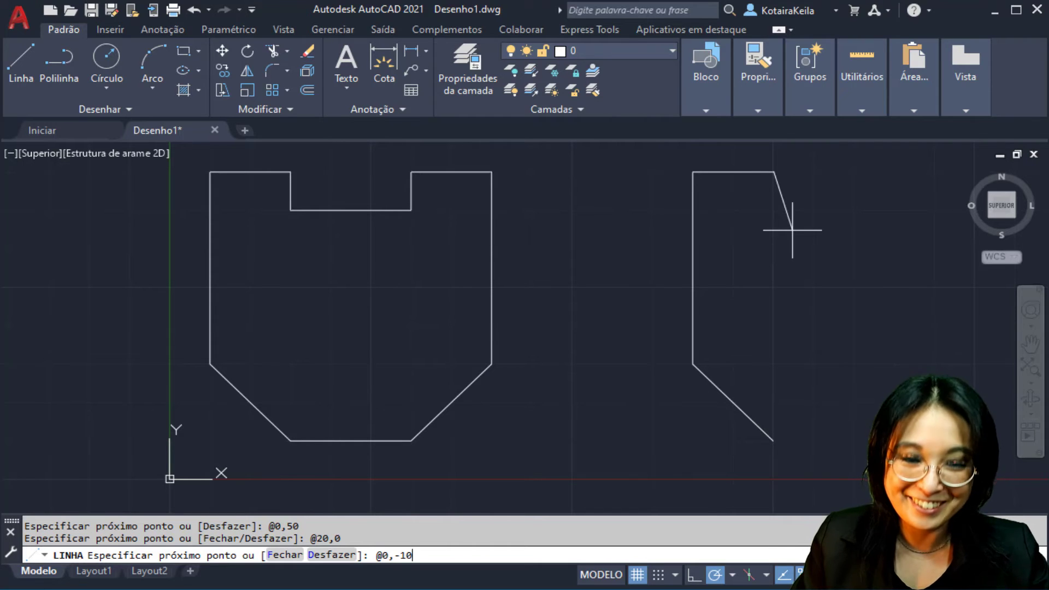
key("Return")
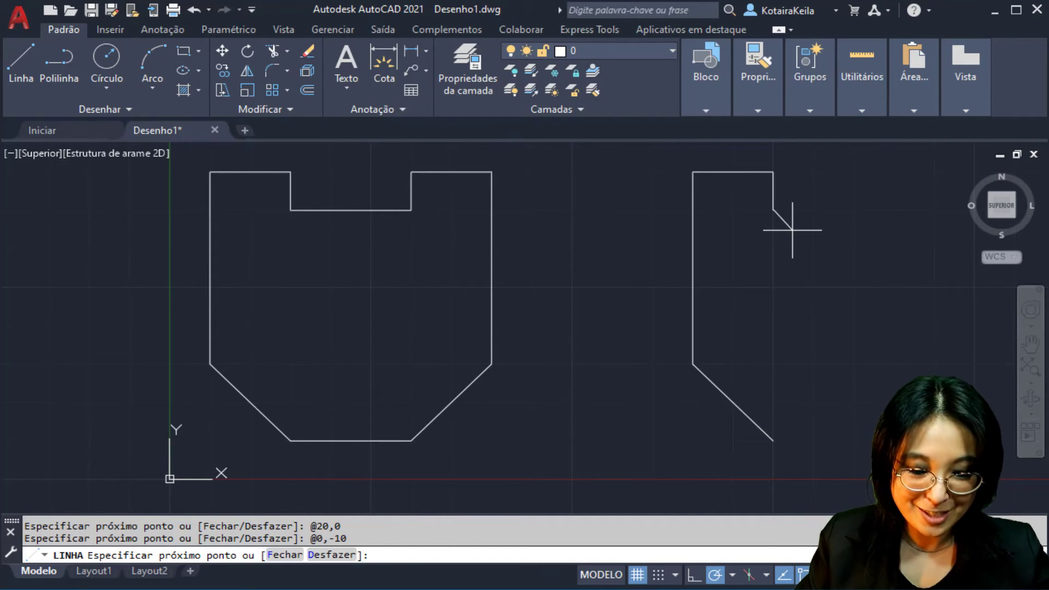
type("@")
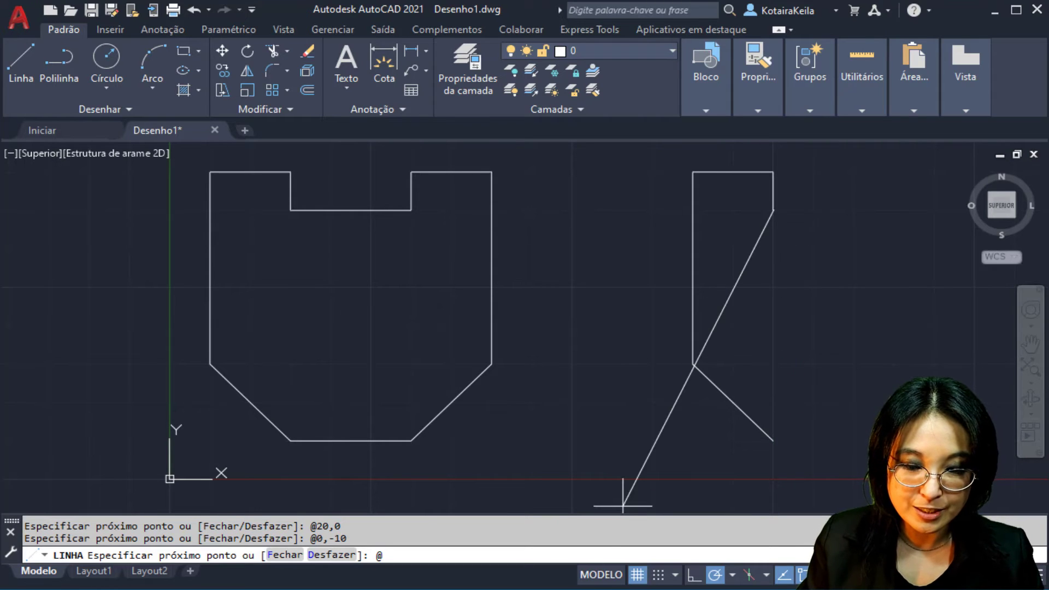
left_click(602, 564)
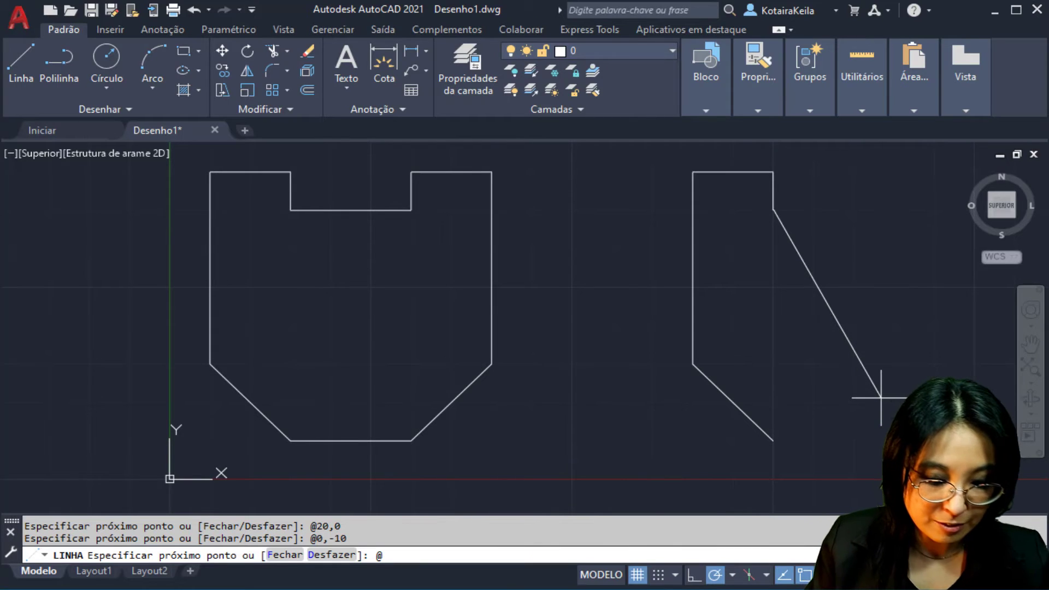
type("30,")
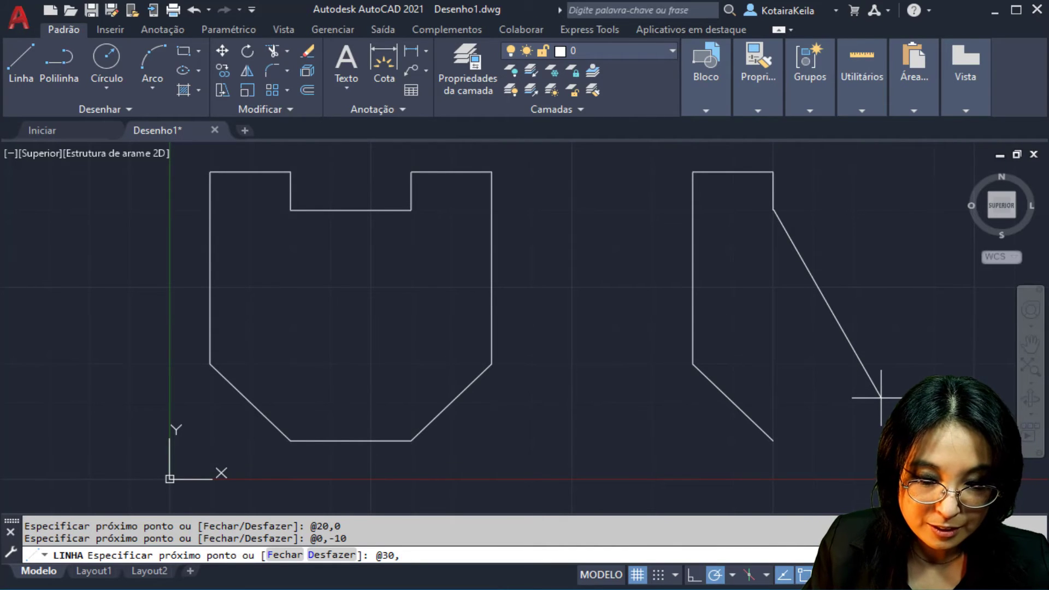
type("0")
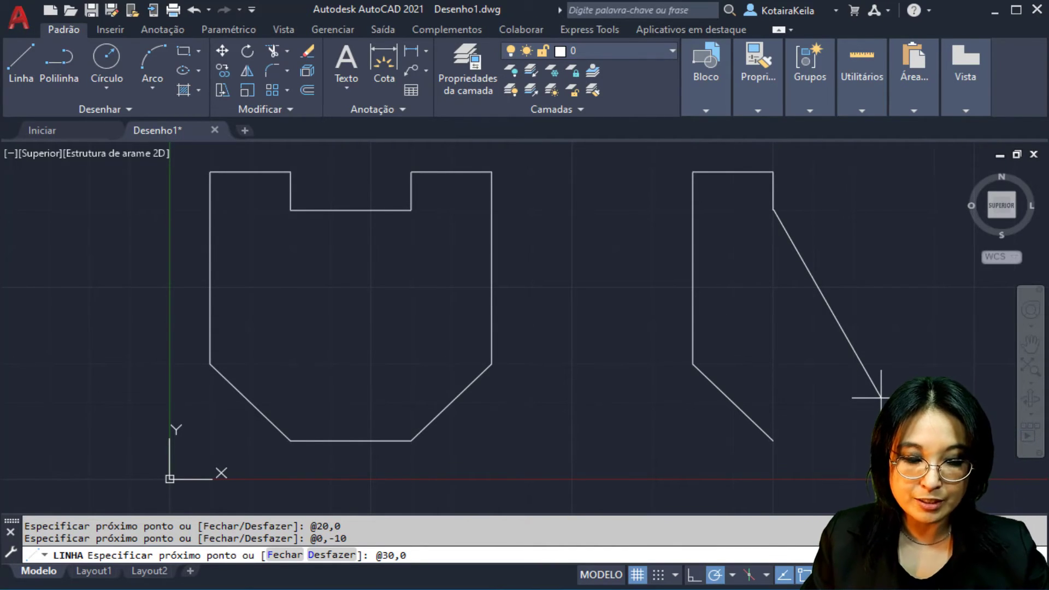
key("Return")
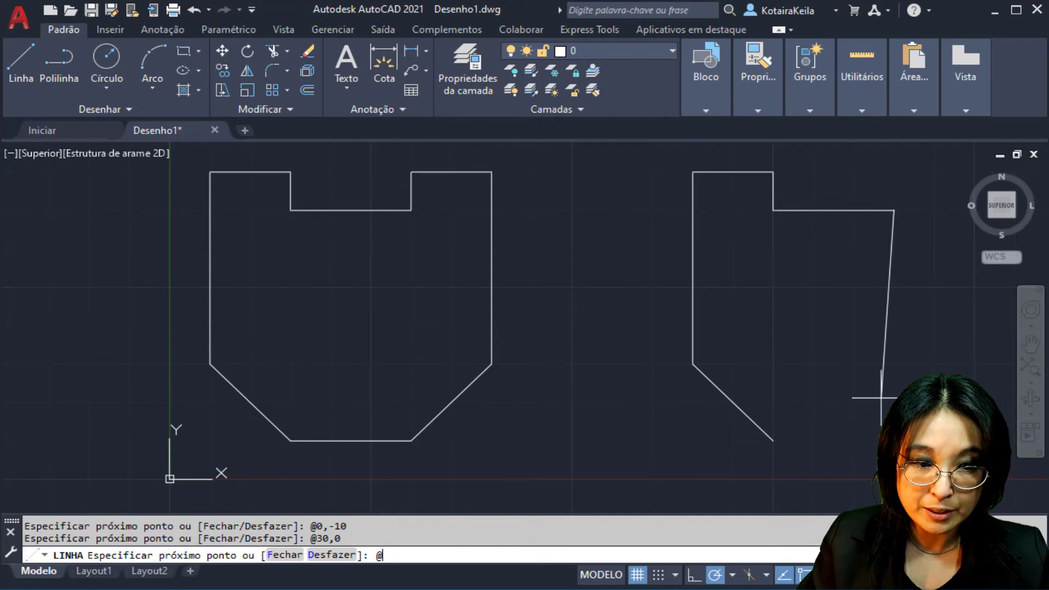
type("10")
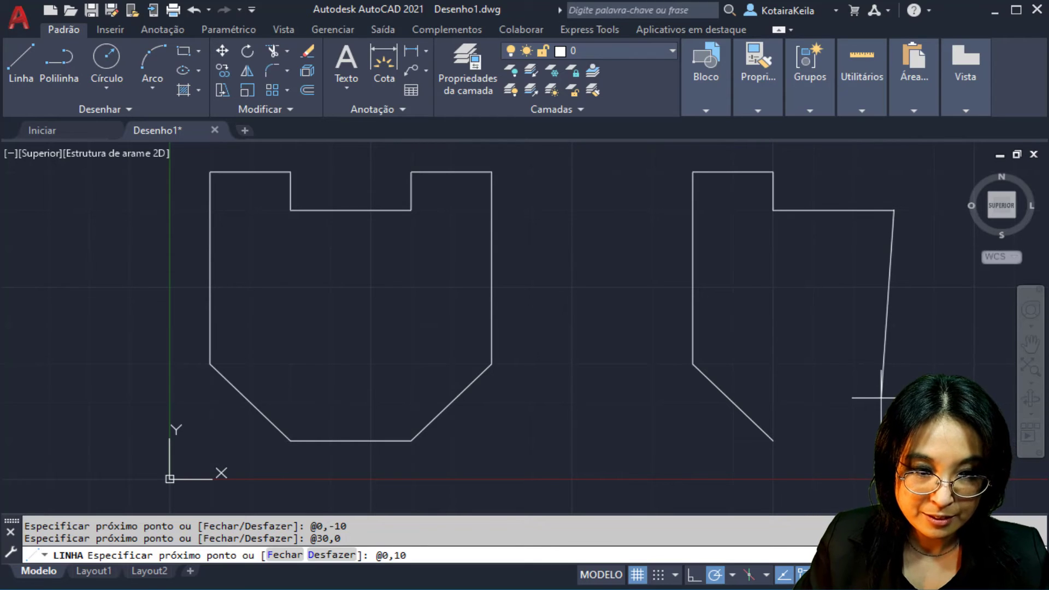
key("Return")
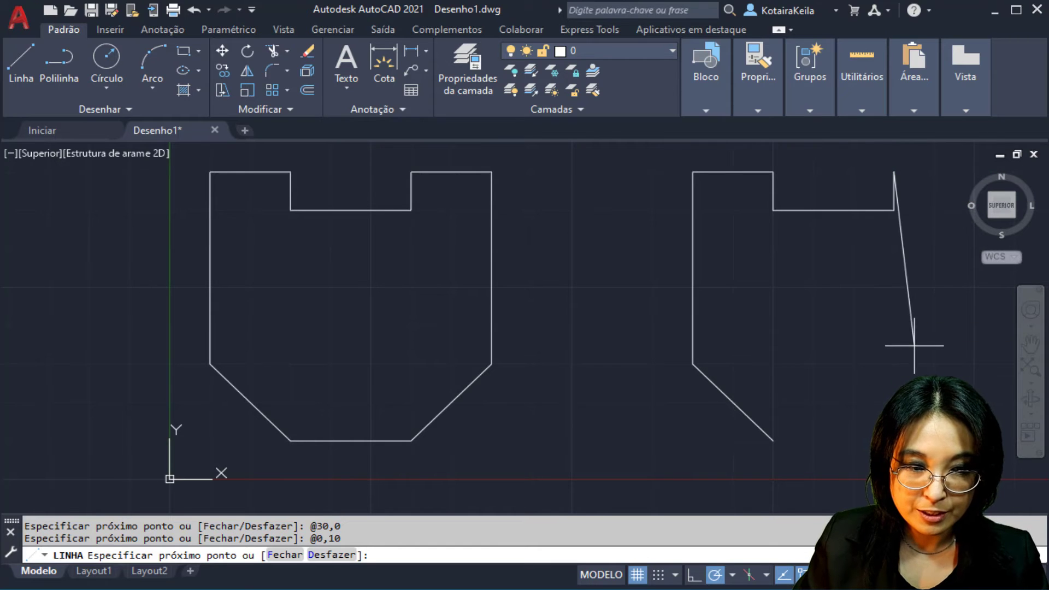
- Draw the 20-unit top-right edge, @0,-50 right side and @-20,-20 chamfer, then close the outline
mouse_move(901, 347)
middle_mouse_down()
mouse_move(555, 347)
mouse_move(617, 346)
middle_mouse_up()
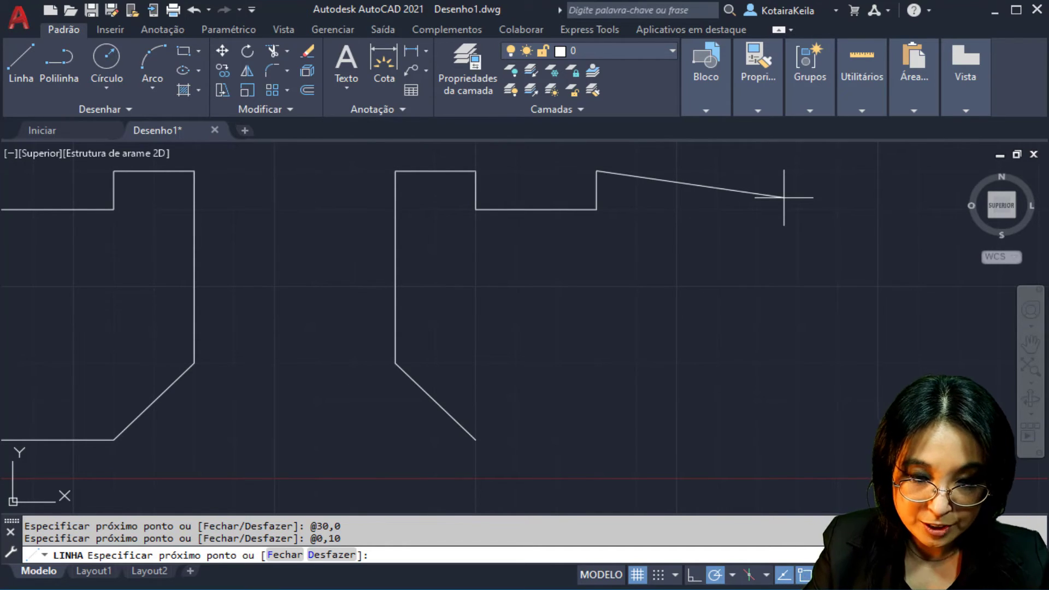
type("@20,0")
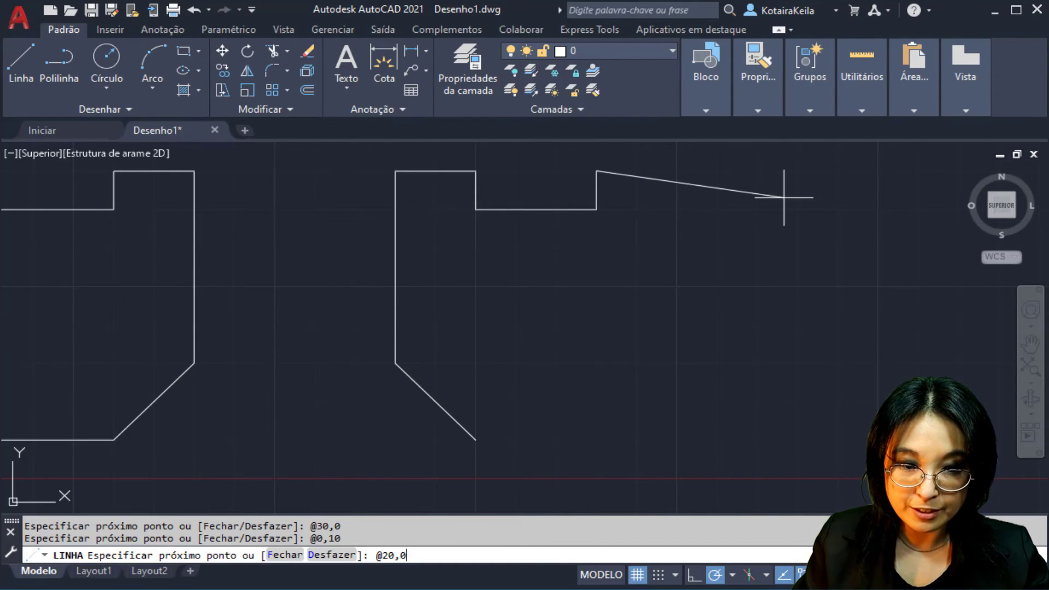
key("Return")
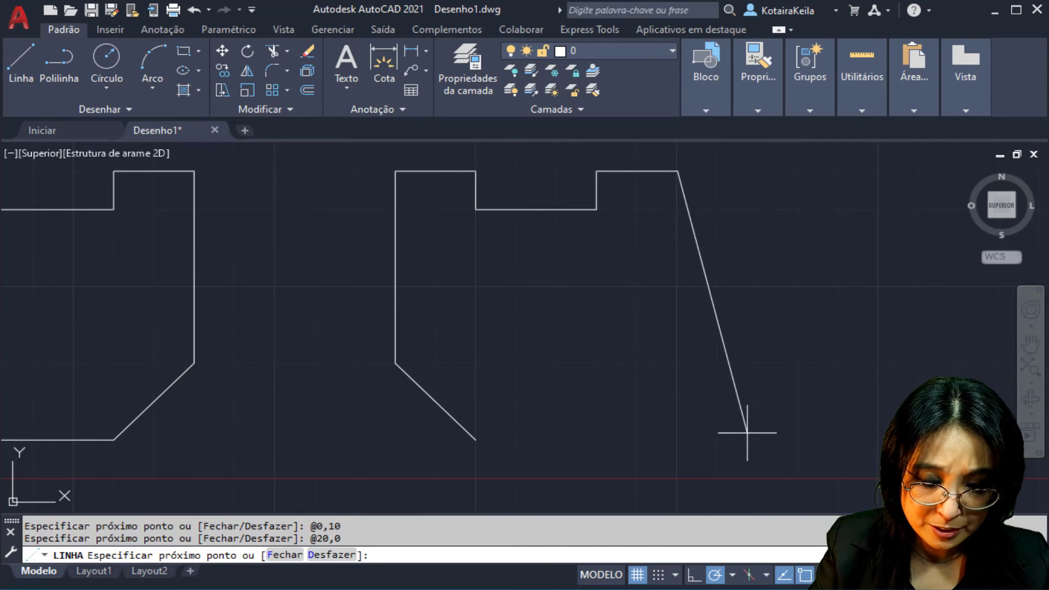
type("@0")
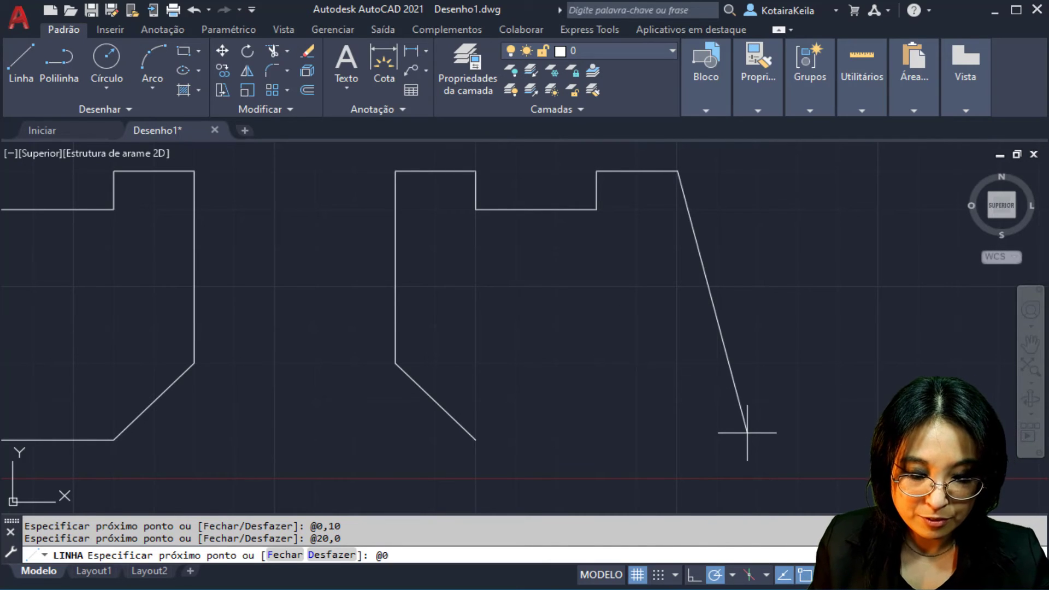
type(",-50")
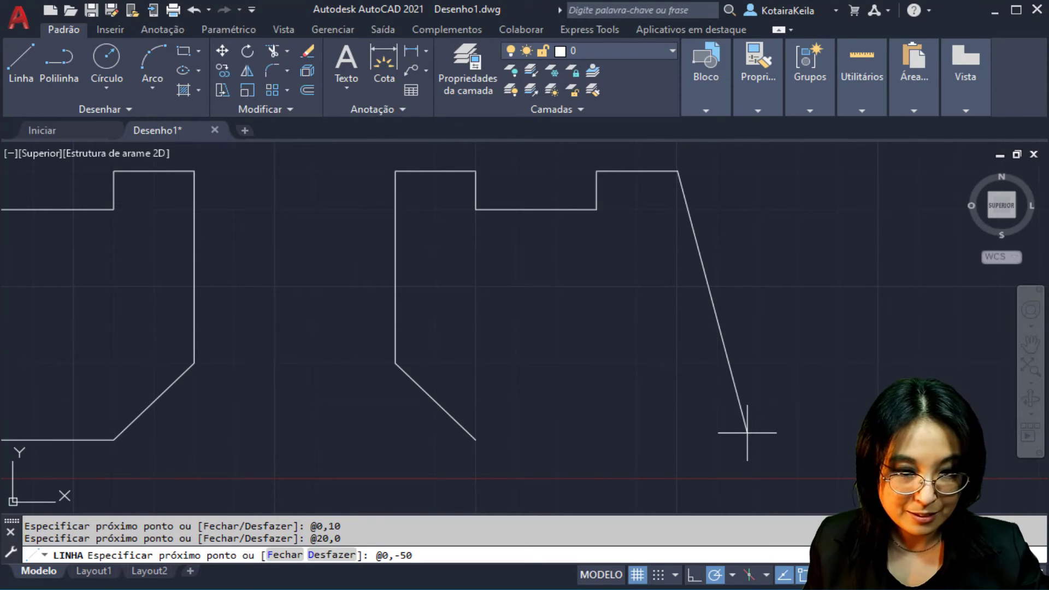
key("Return")
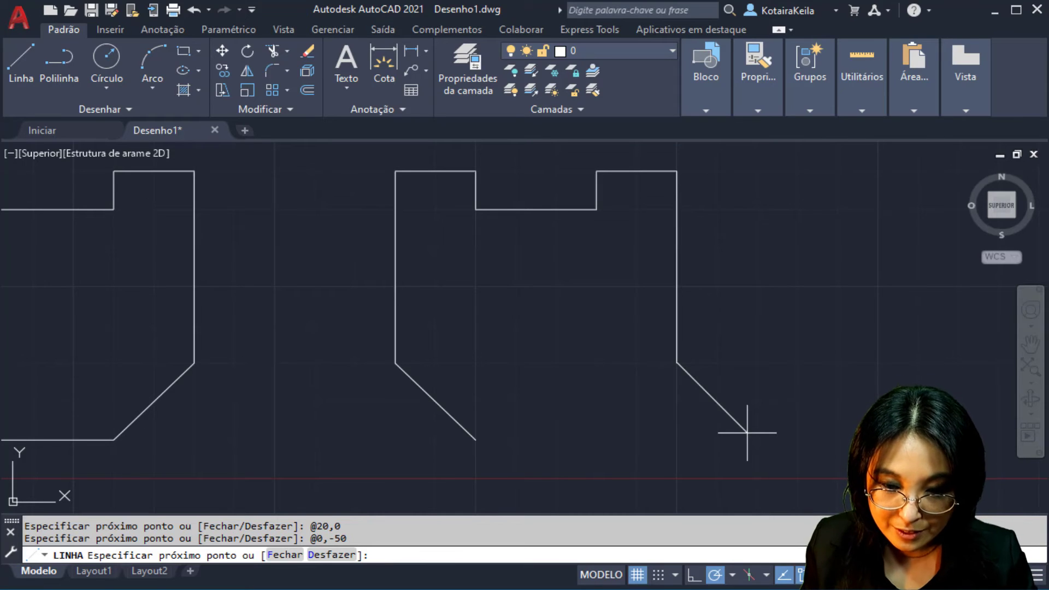
middle_click_drag(732, 375, 715, 372)
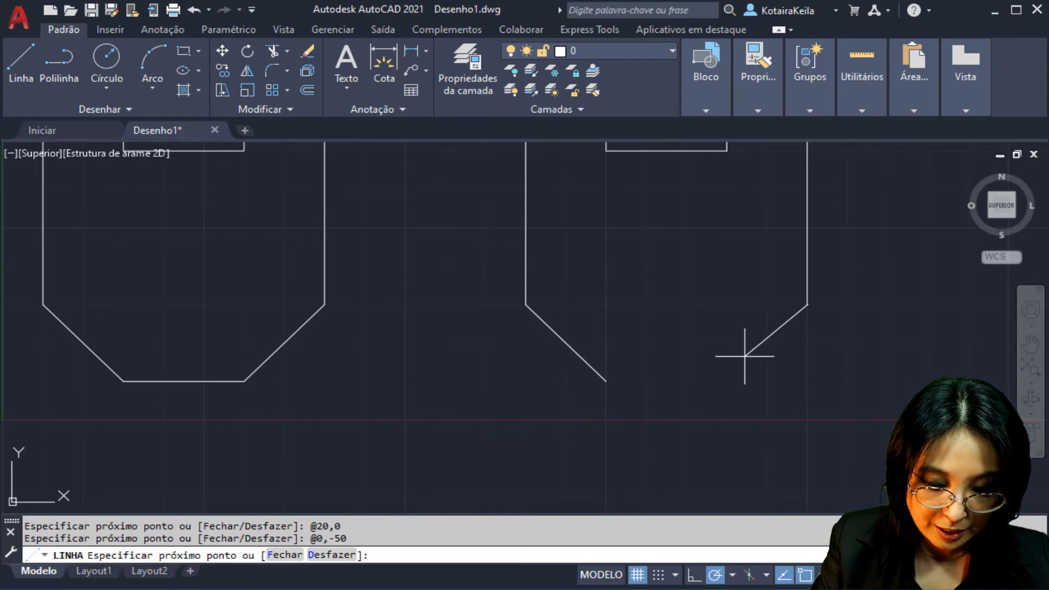
type("@")
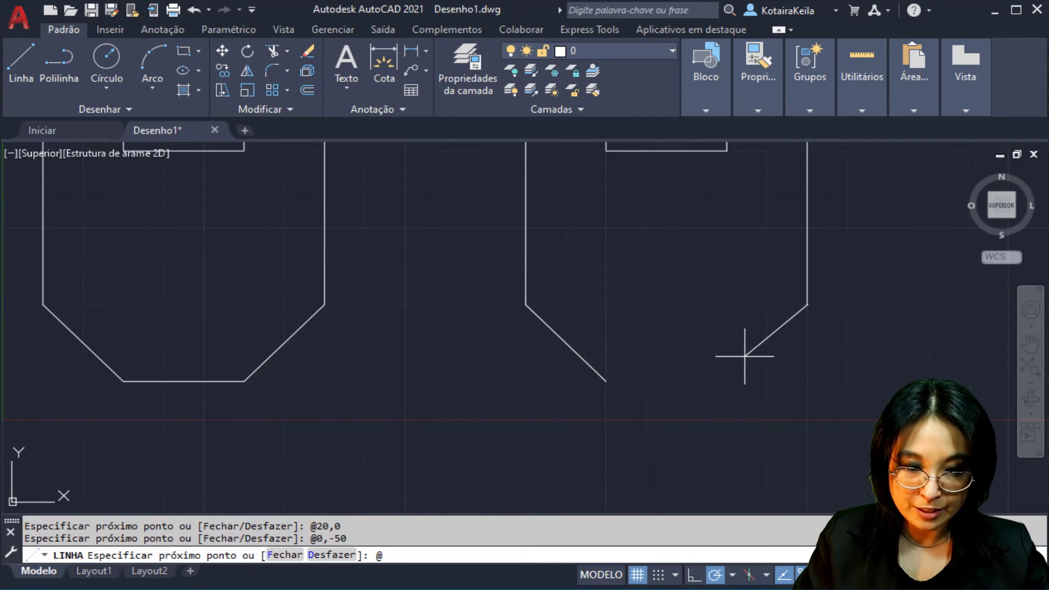
type("-20,-")
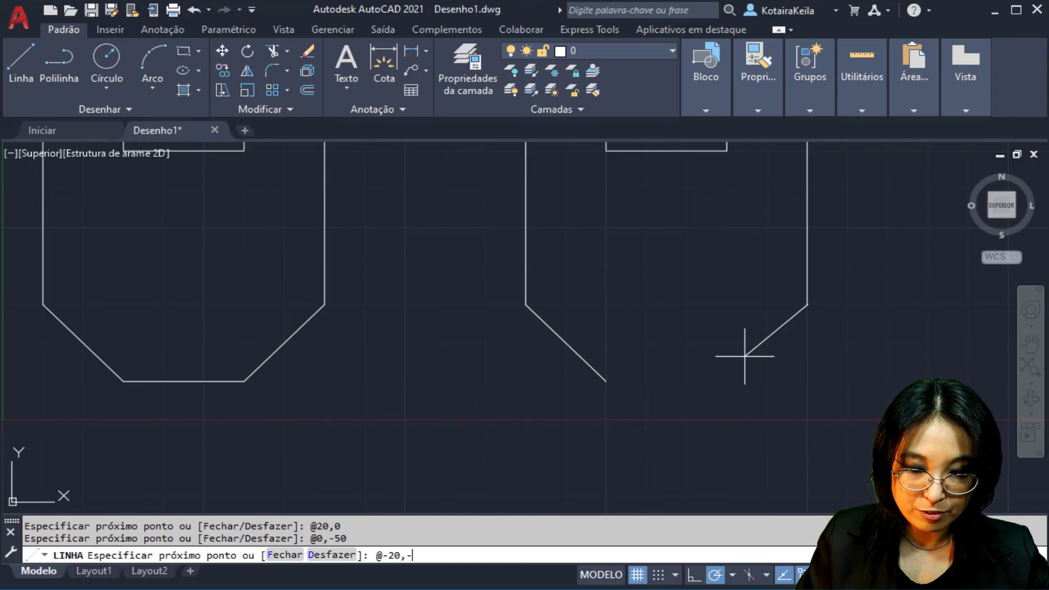
type("20")
key("Return")
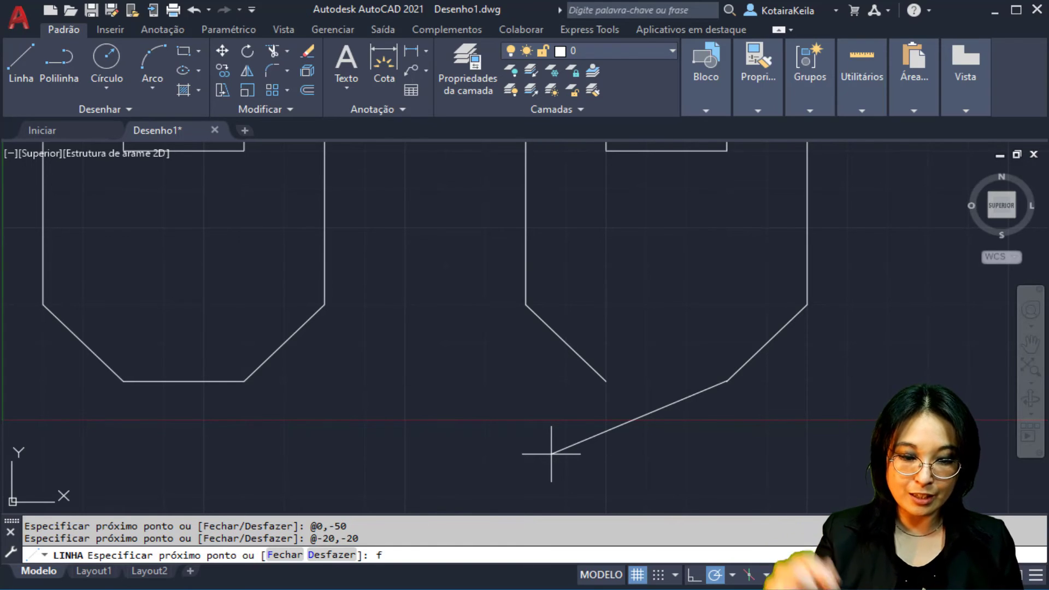
key("Return")
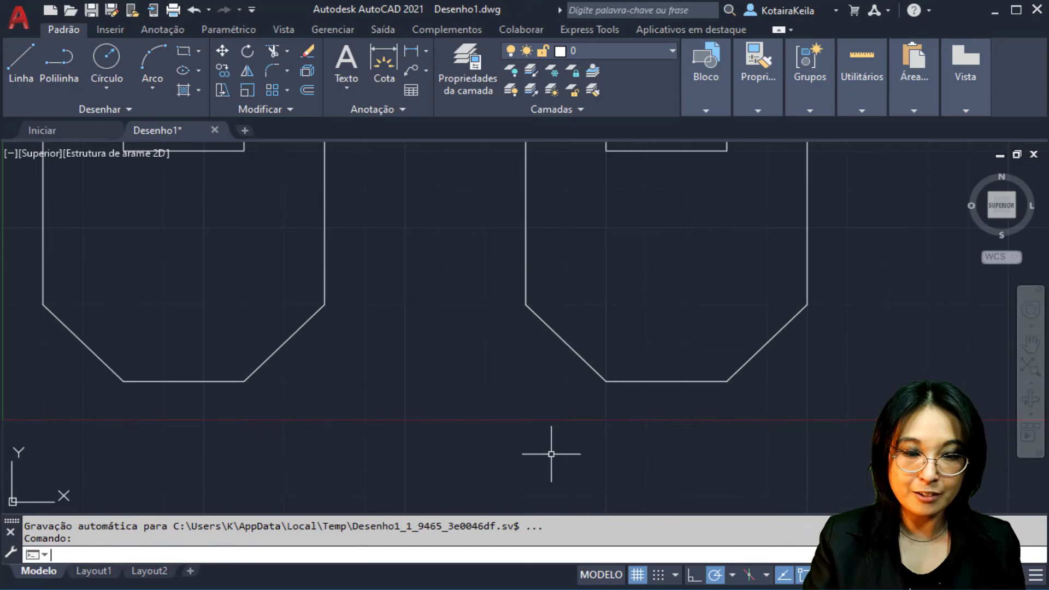
scroll(413, 445, "down", 4)
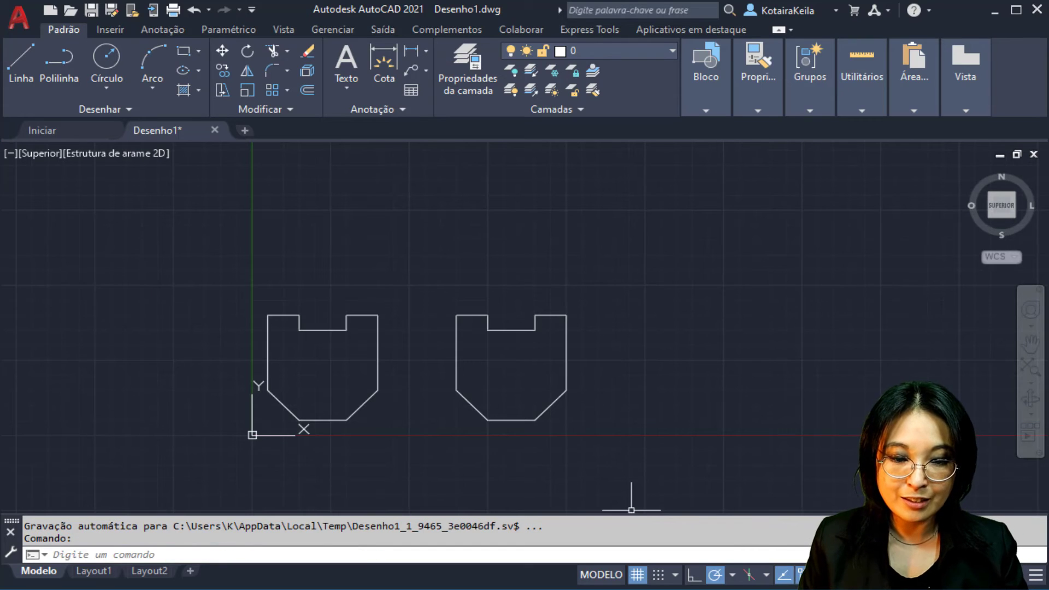
- Show Caderno 03.png, the relative polar coordinates exercise, in Photos
left_click(690, 497)
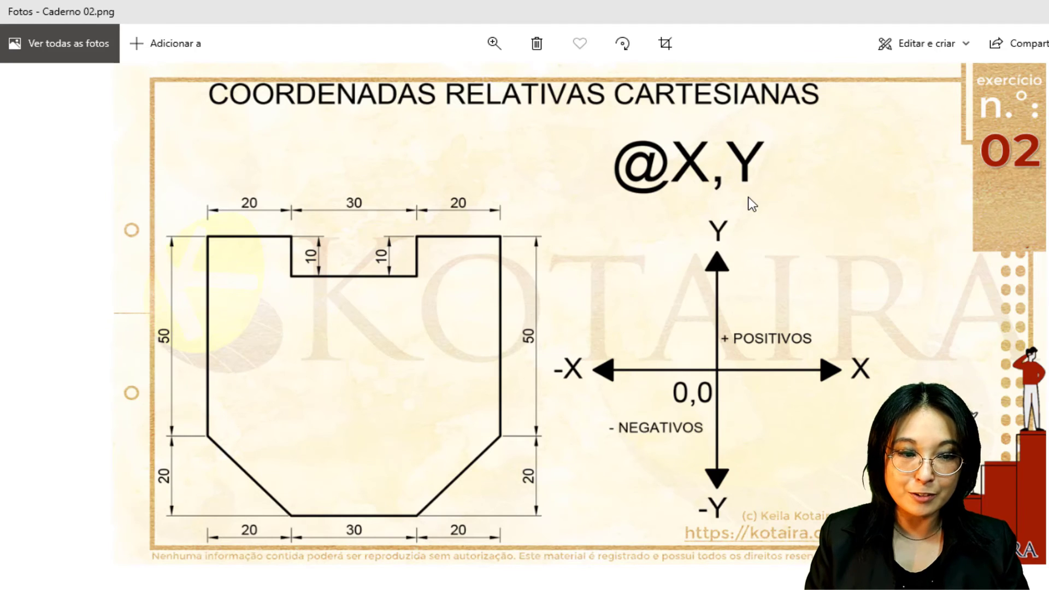
key("Right")
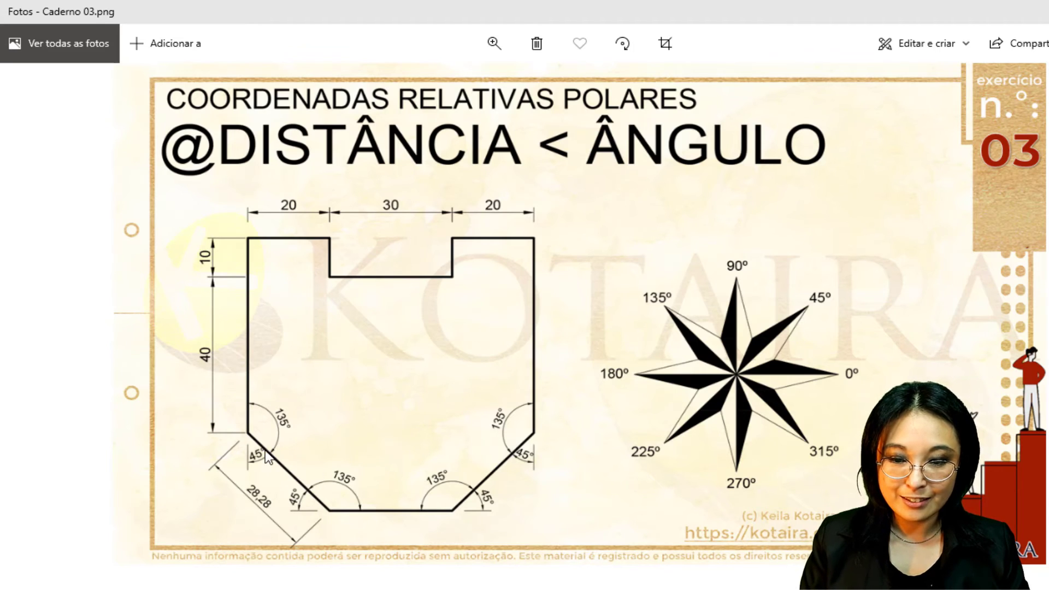
left_click(252, 510)
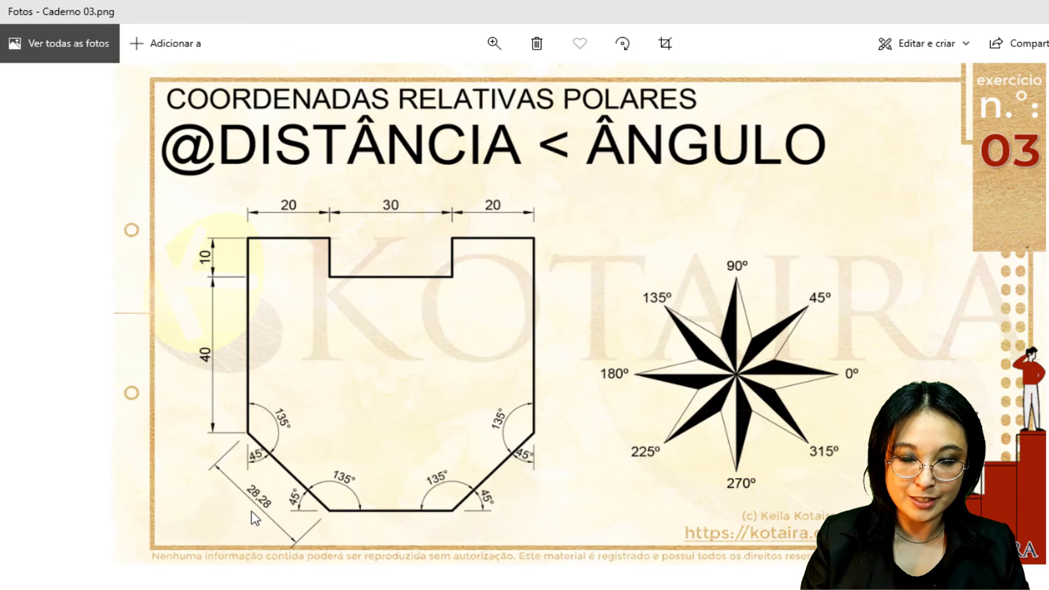
left_click(251, 511)
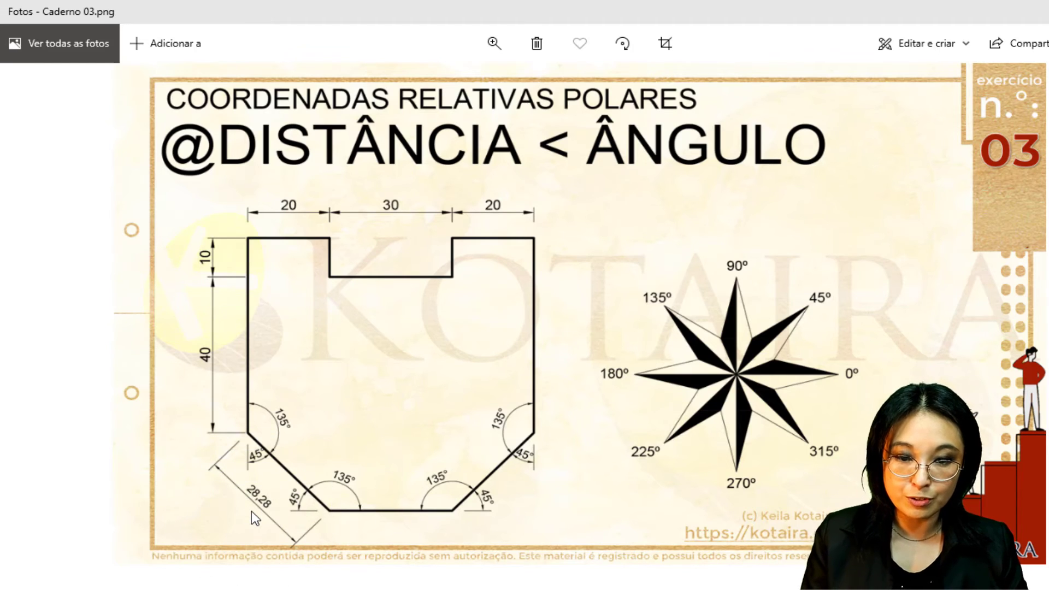
left_click(323, 507)
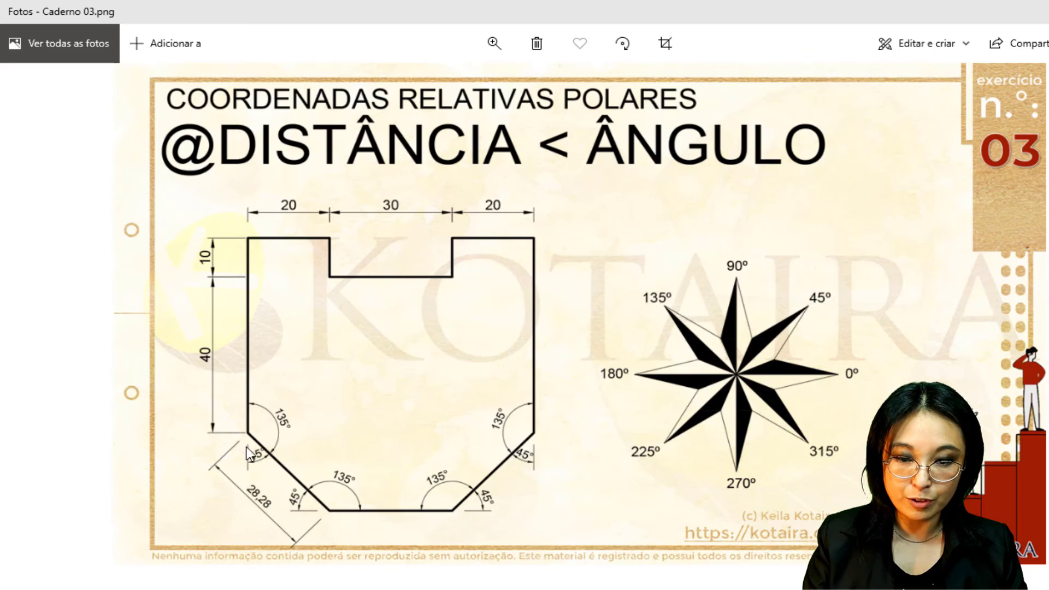
left_click(231, 429)
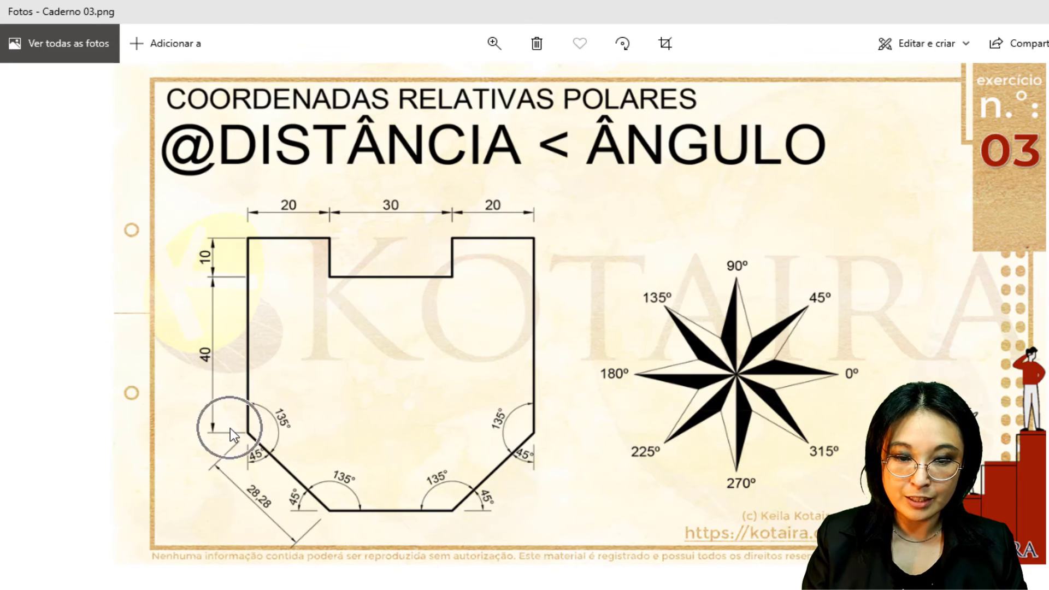
left_click(323, 509)
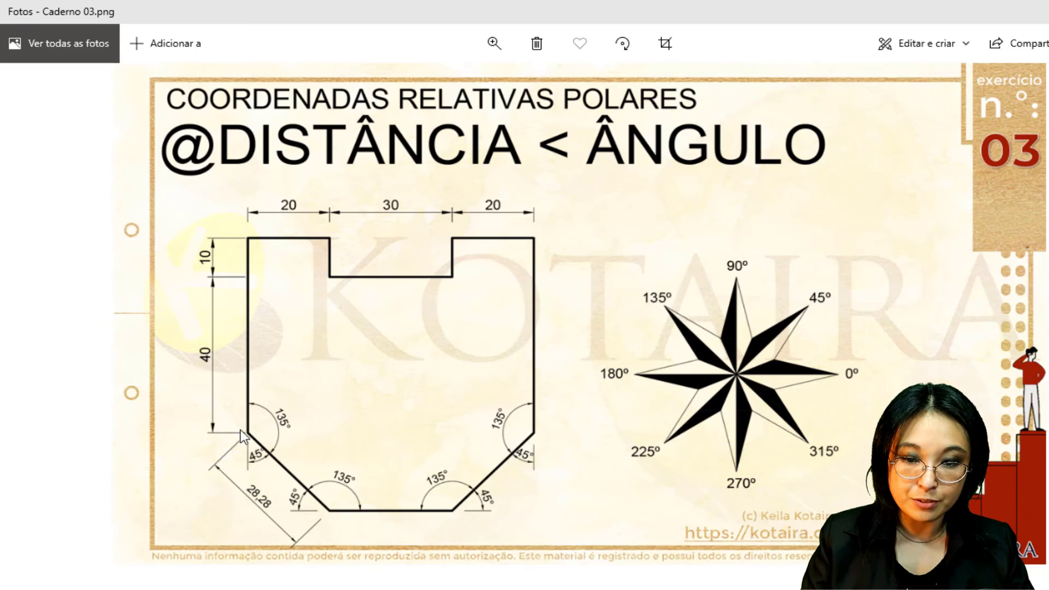
key("ctrl")
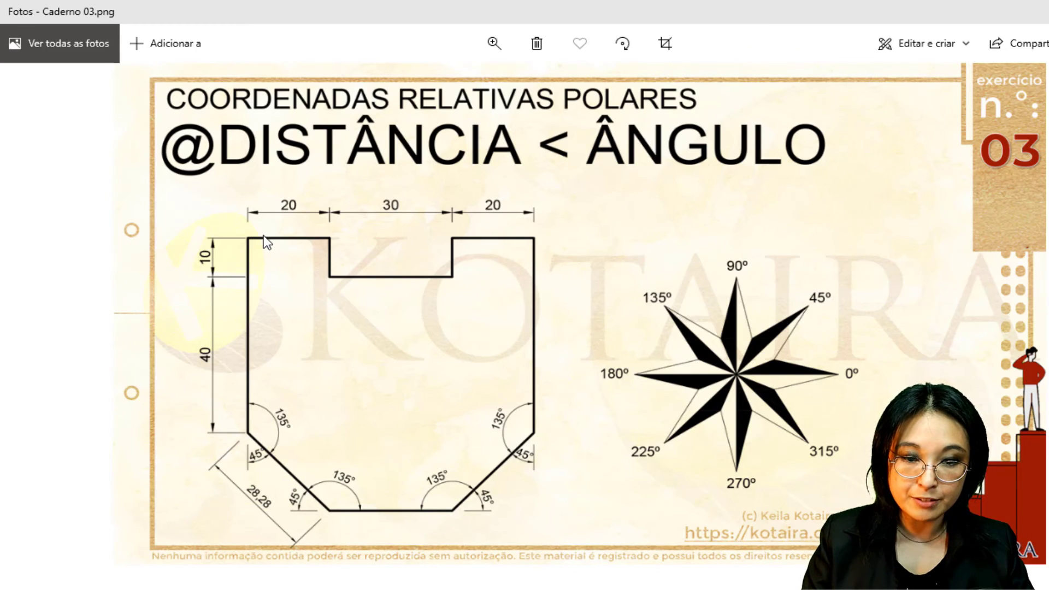
key("ctrl")
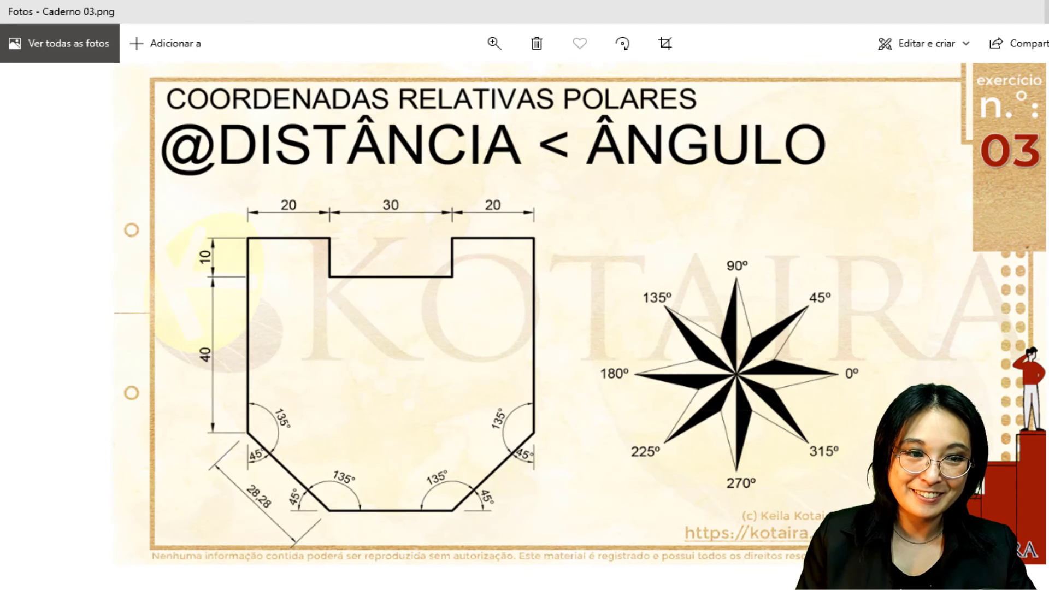
- Back in AutoCAD, start a new line at 300,10
key("alt+Tab")
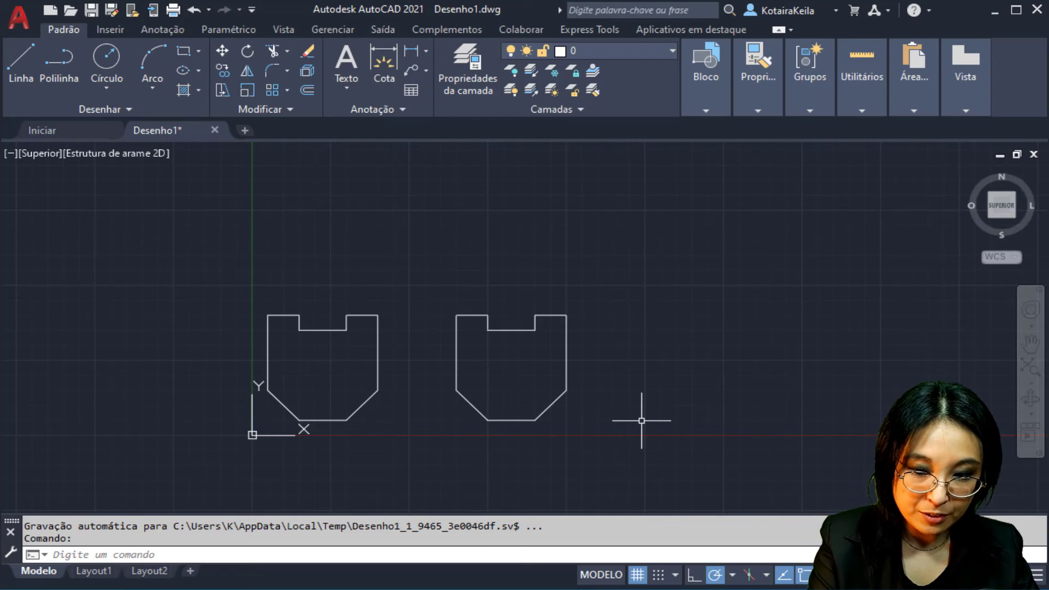
type("l")
key("Return")
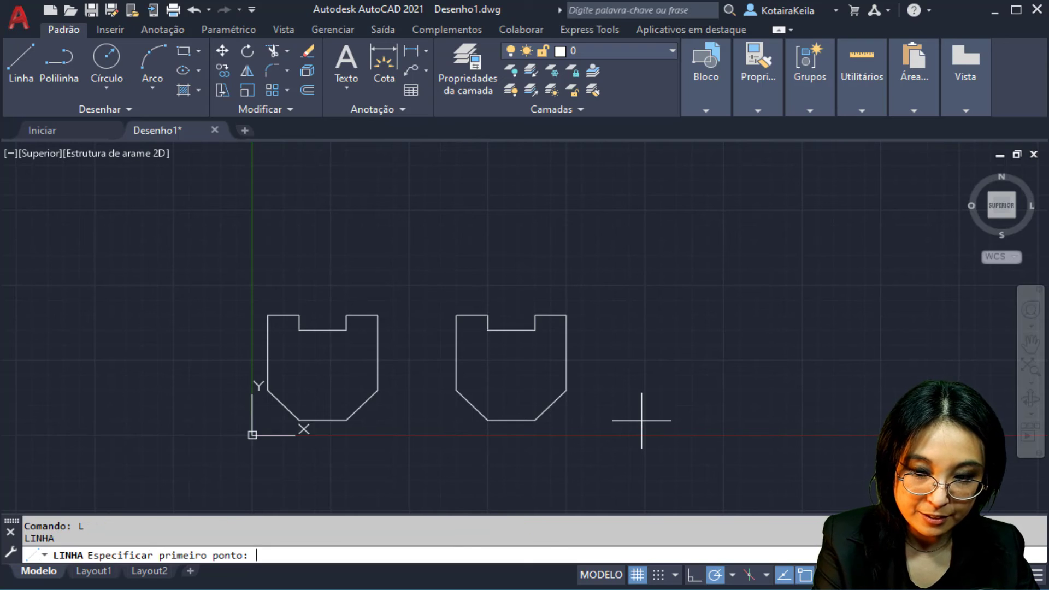
type("300,")
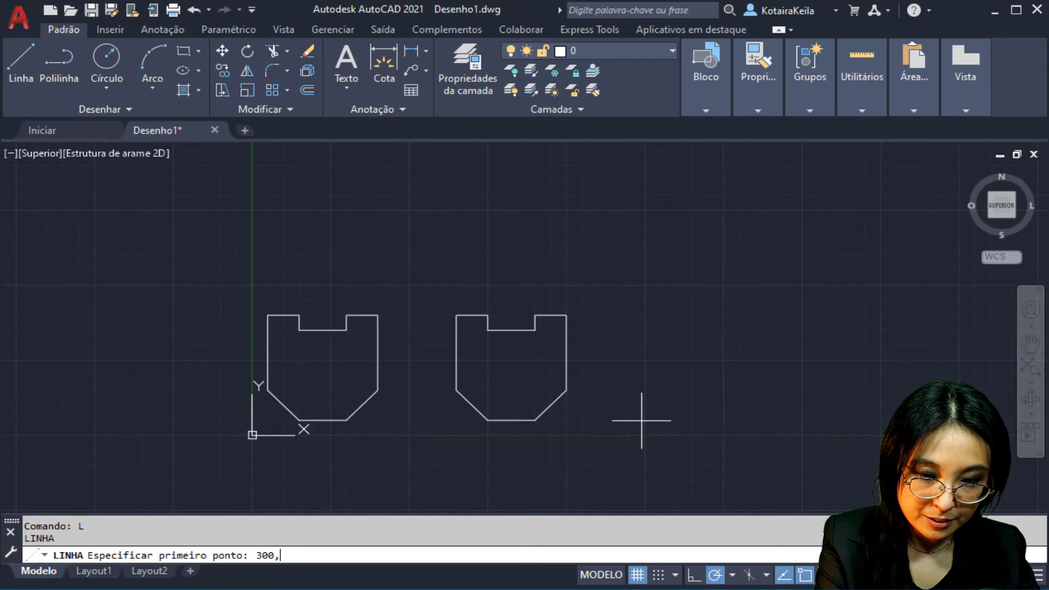
type("10")
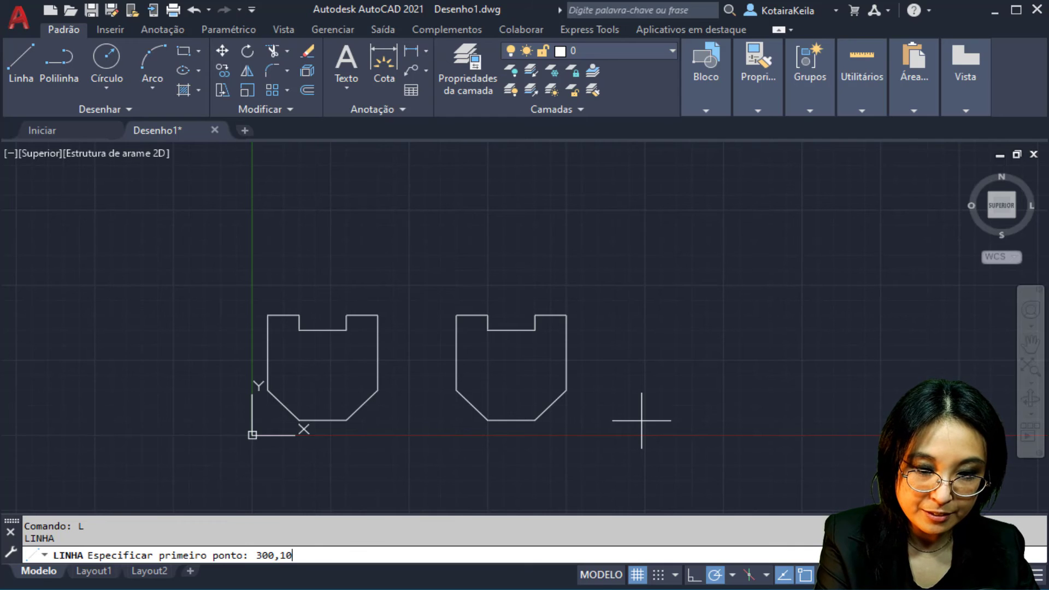
key("Return")
middle_click_drag(665, 370, 565, 372)
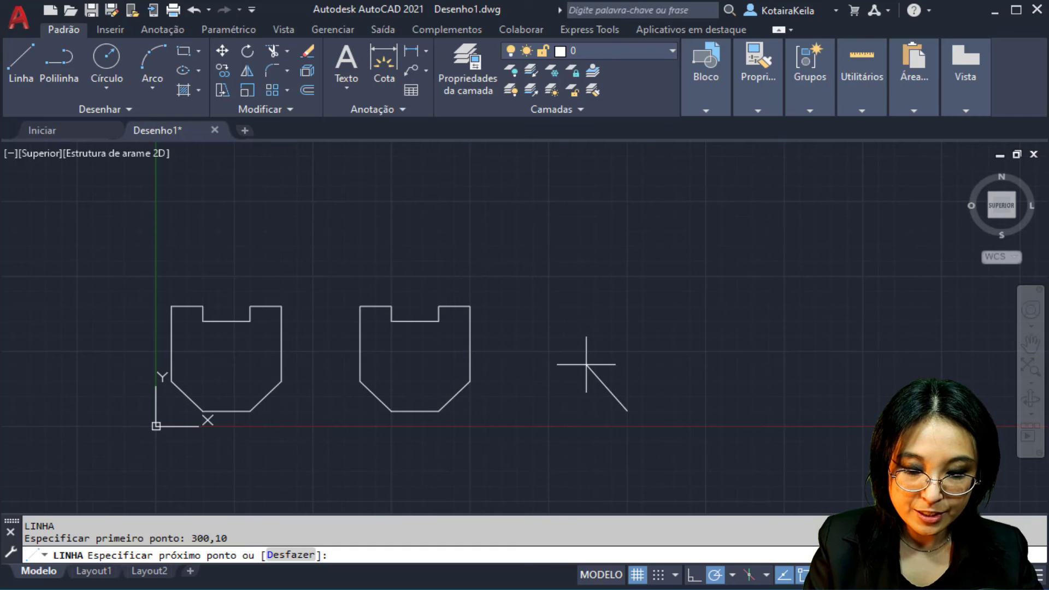
type("@")
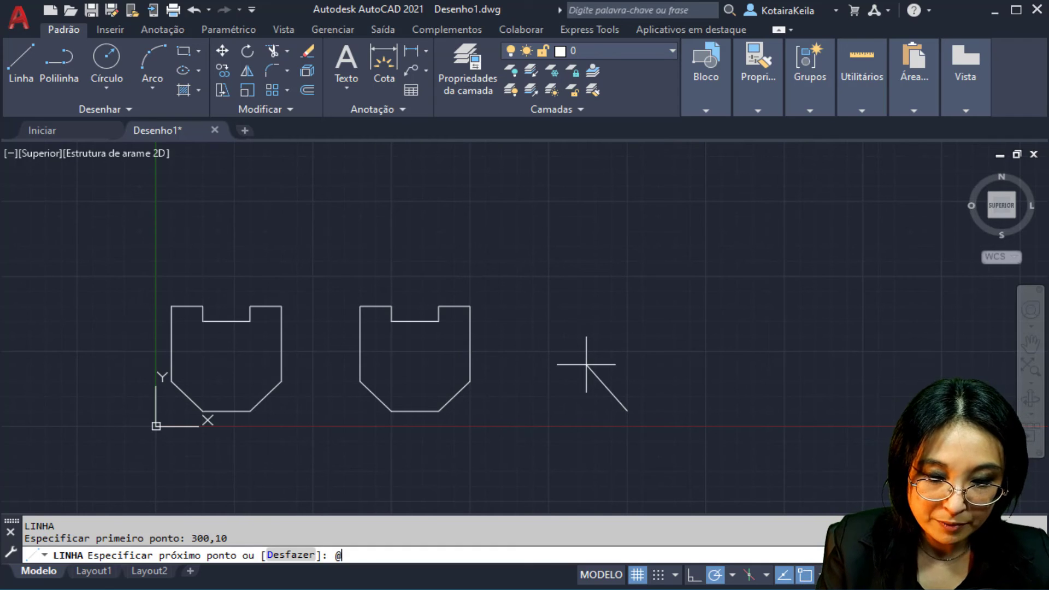
type("28,28")
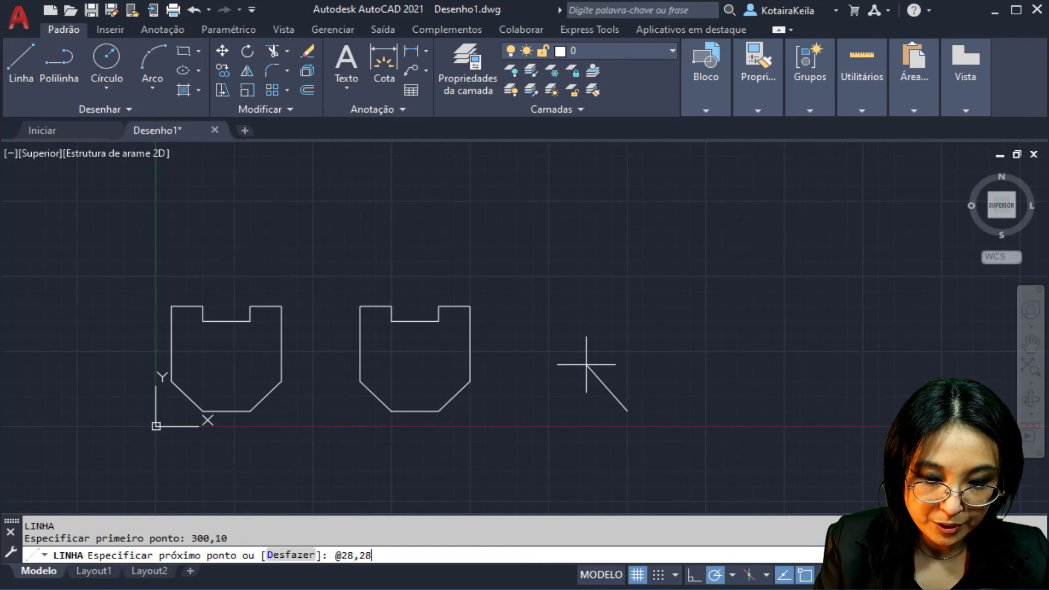
key("BackSpace")
key("BackSpace")
key("BackSpace")
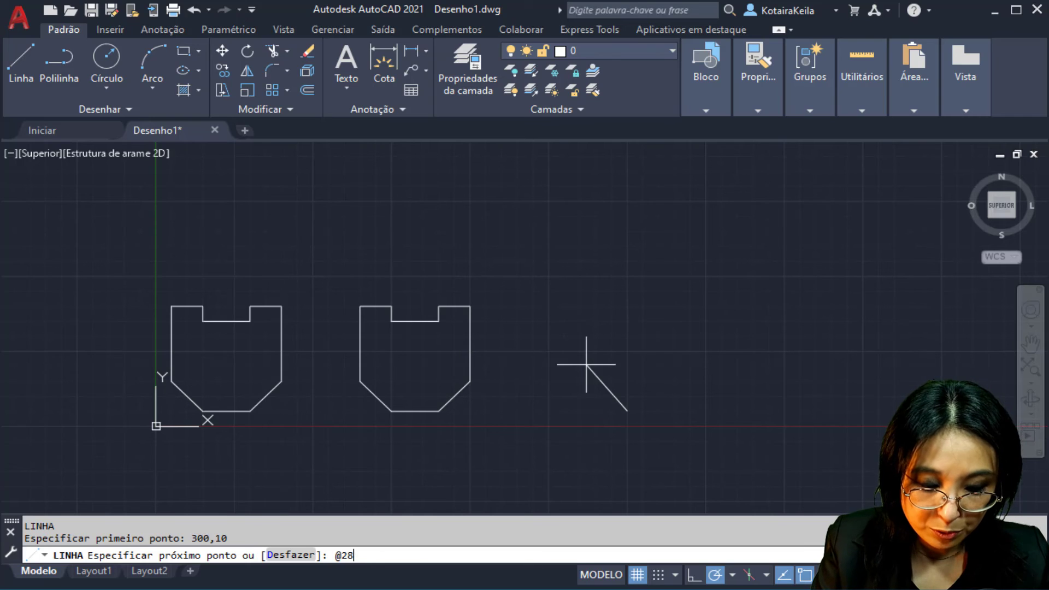
type(".28")
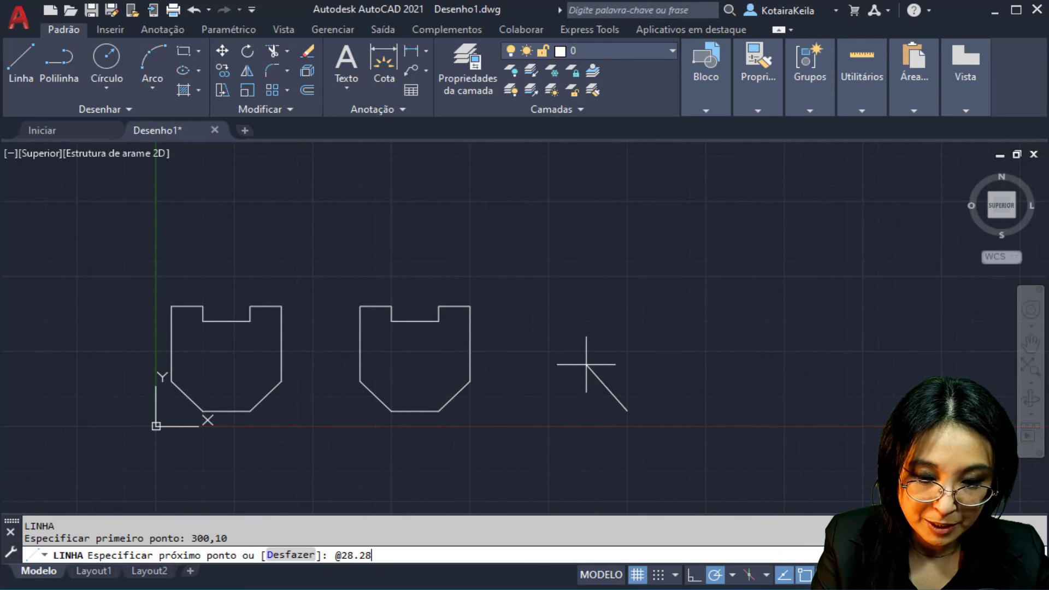
type(",")
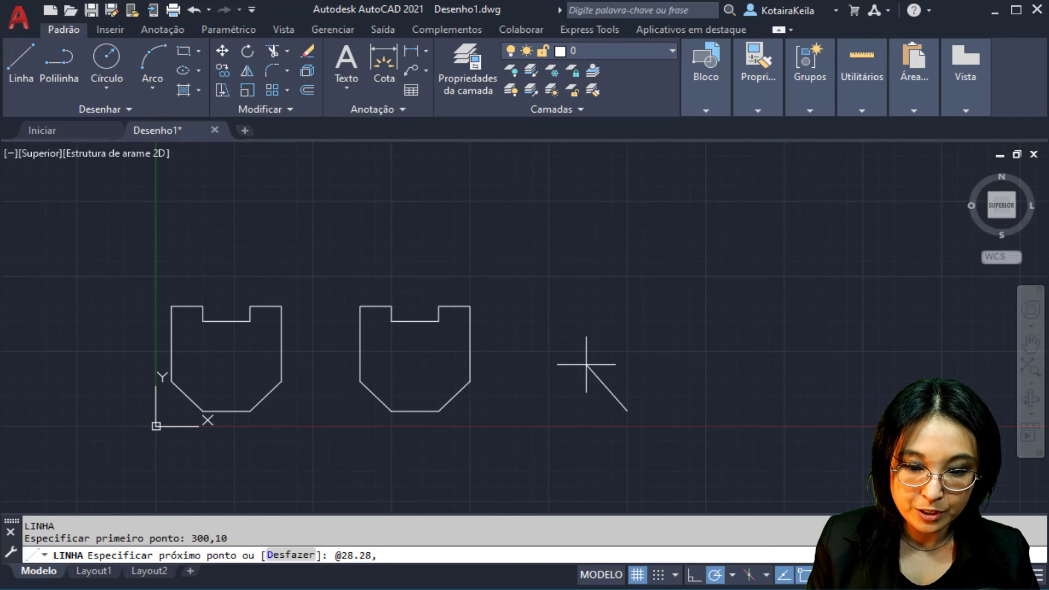
key("BackSpace")
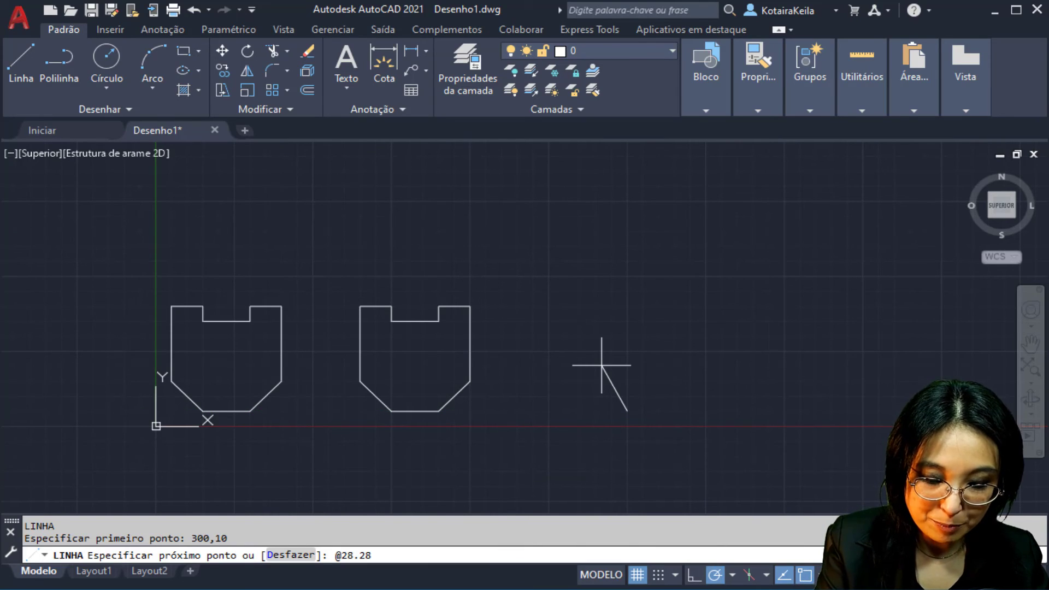
type("<135")
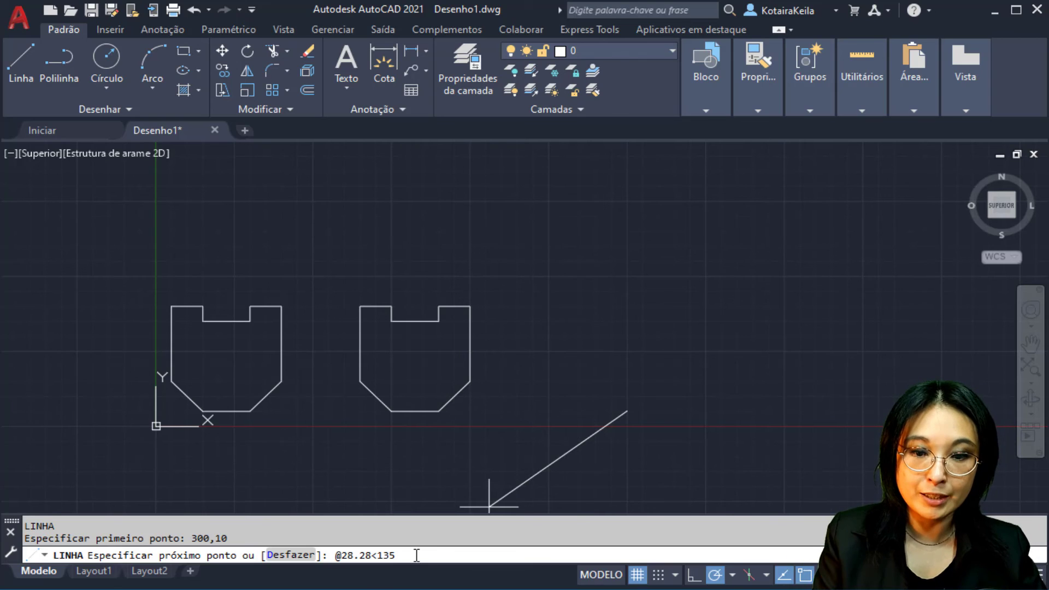
key("Return")
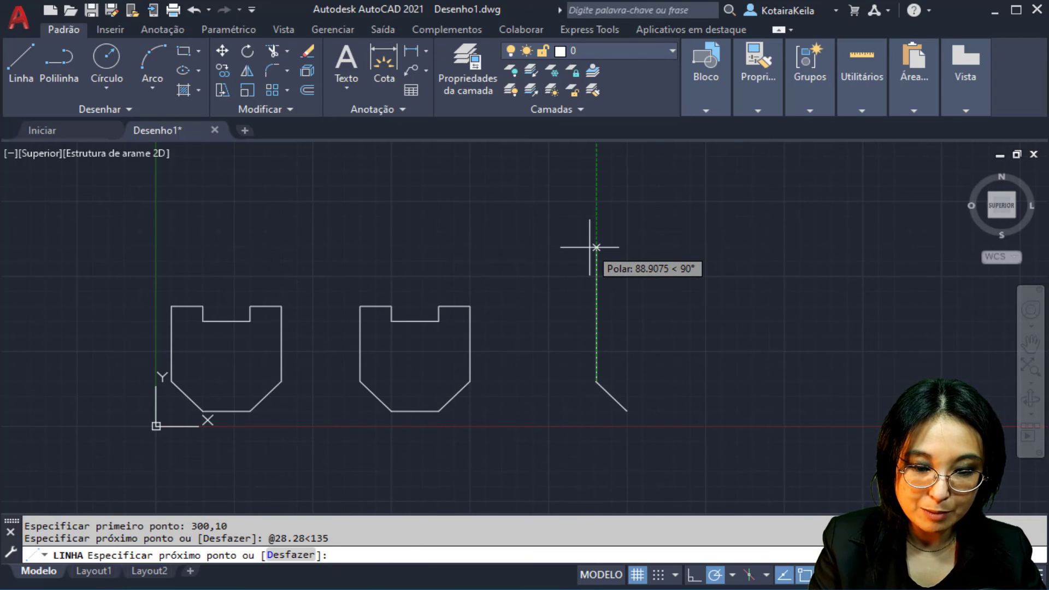
type("@50<135")
key("Return")
key("ctrl+z")
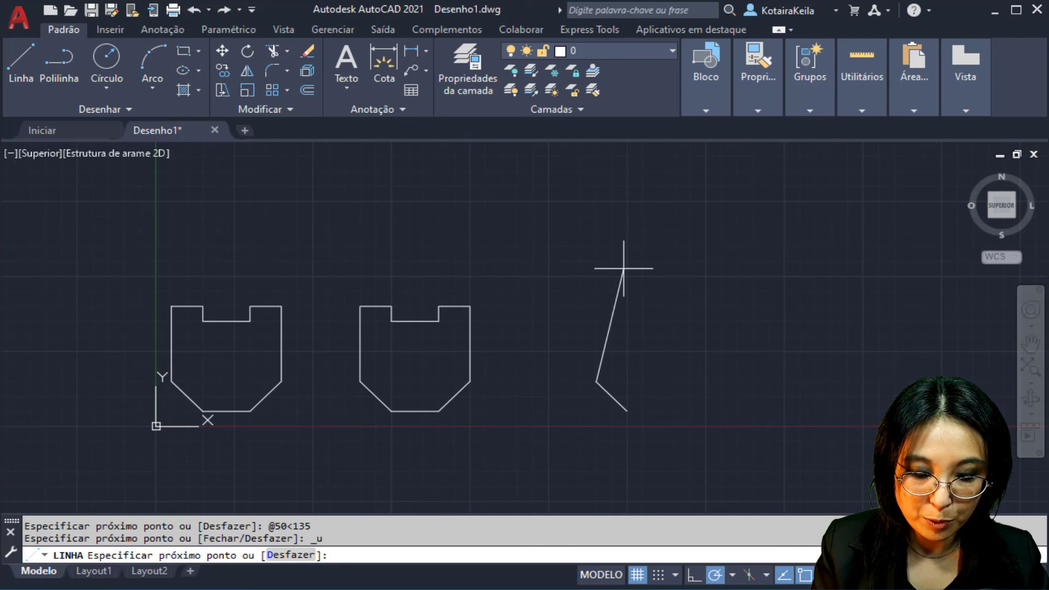
key("alt+Tab")
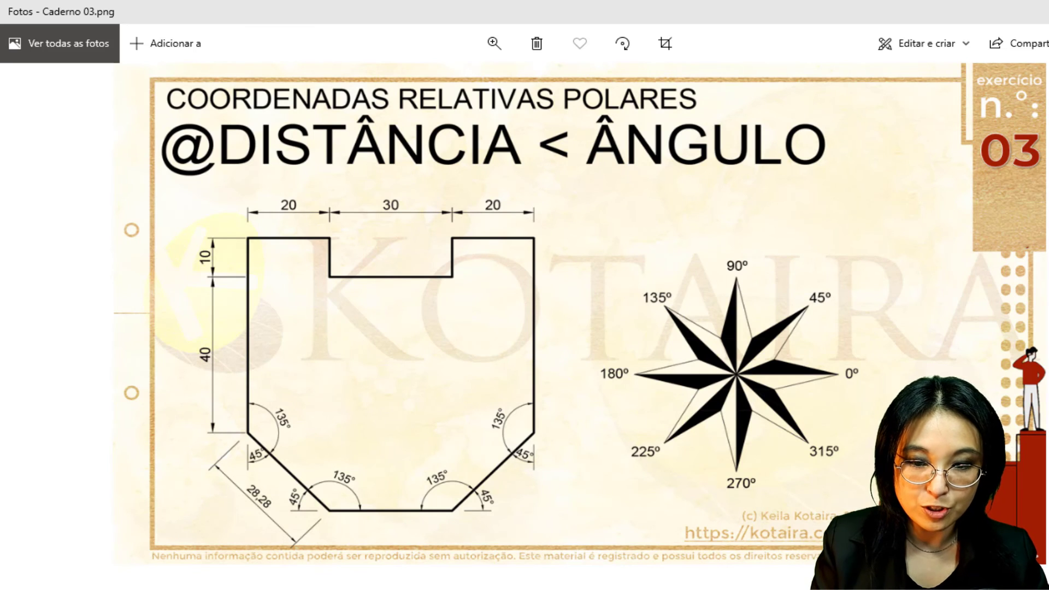
- Switch from Photos back to the AutoCAD drawing with the third outline in progress
key("alt+Tab")
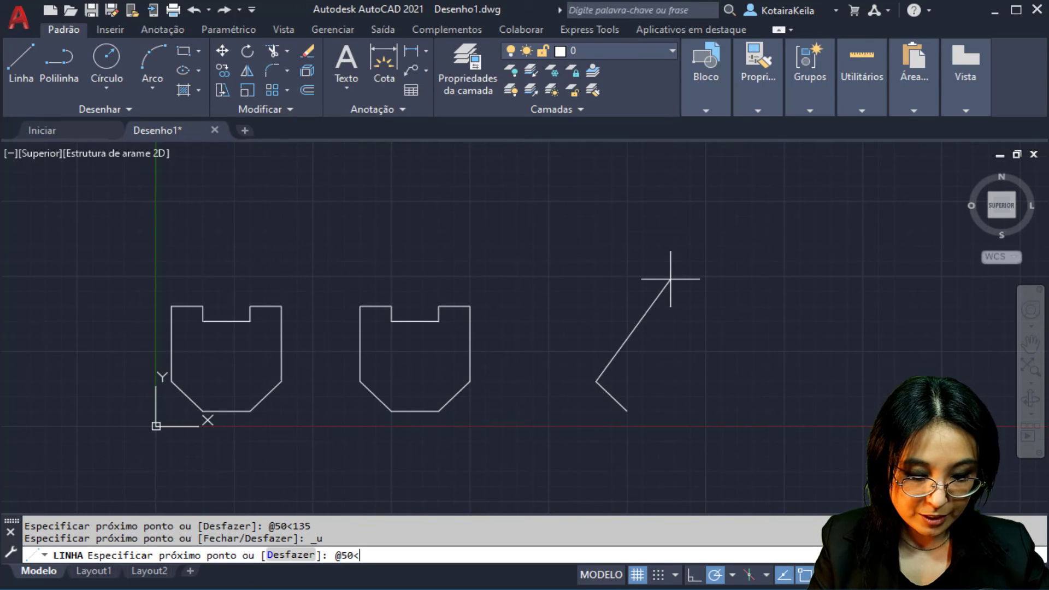
type("0")
key("Return")
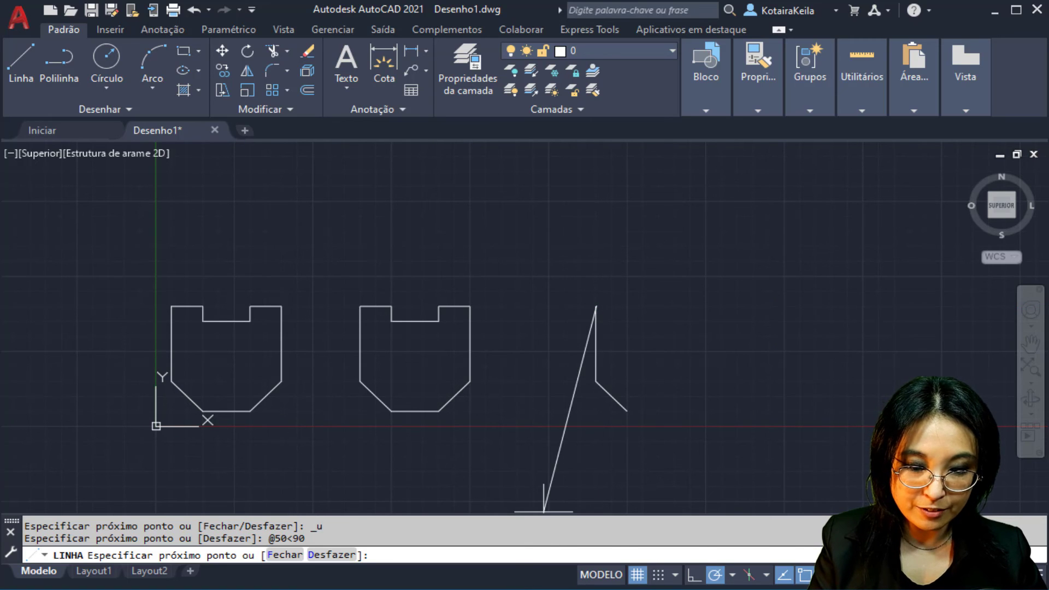
left_click(634, 572)
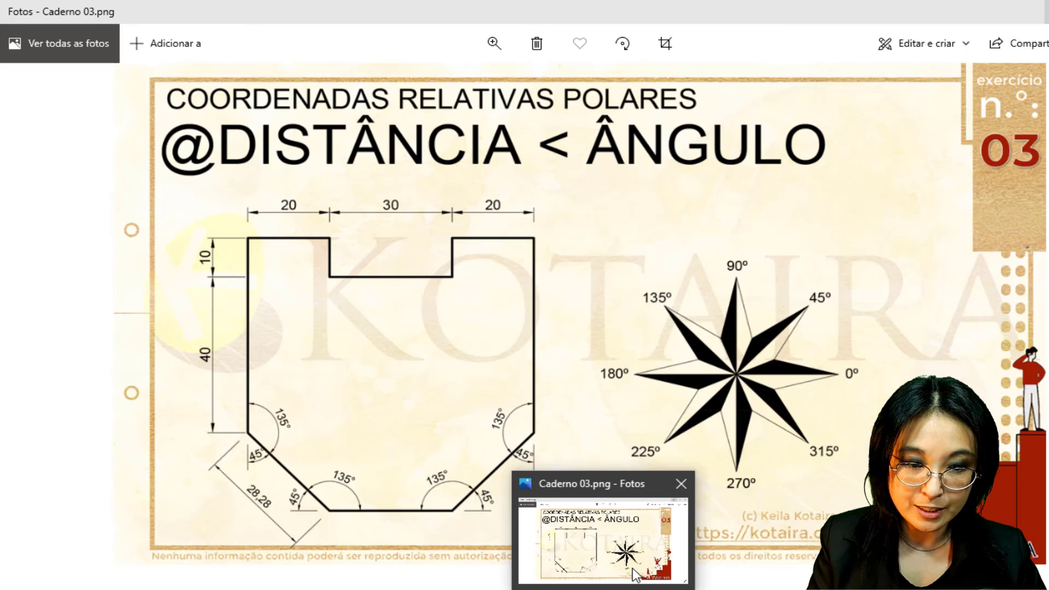
left_click(634, 572)
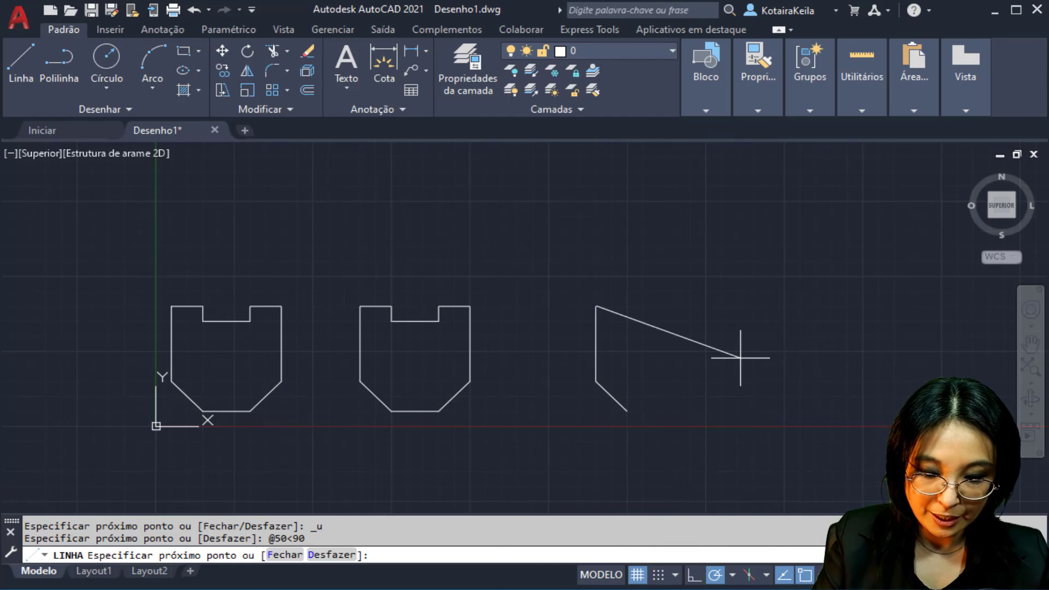
type("@20<")
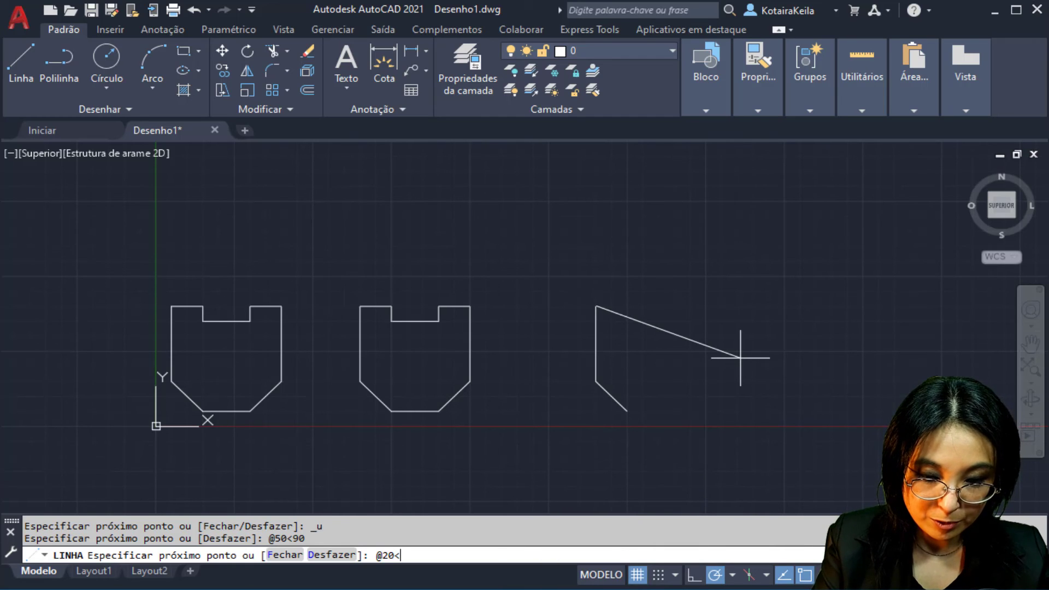
type("0")
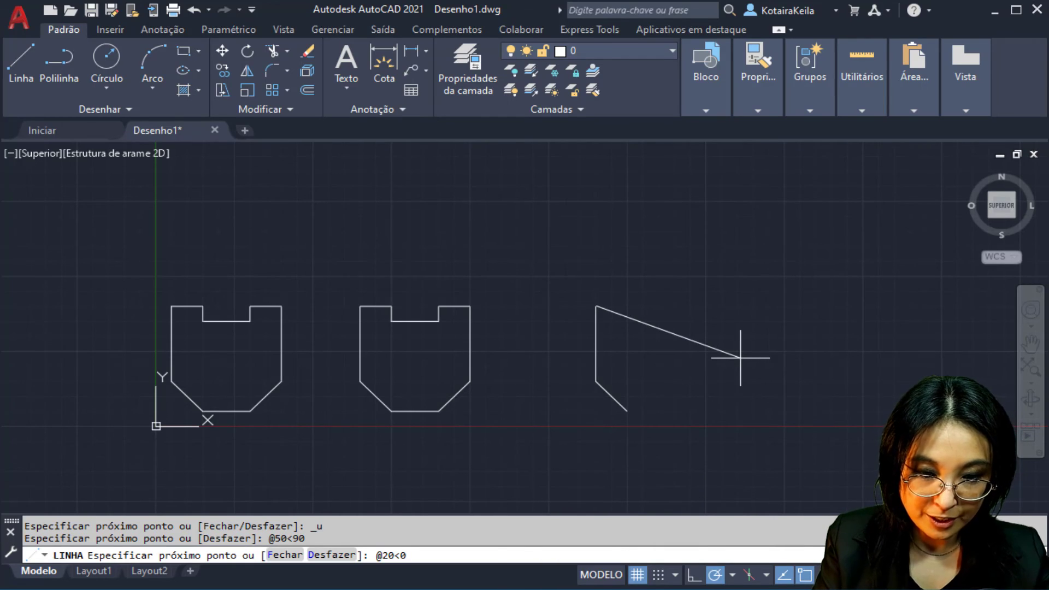
key("Return")
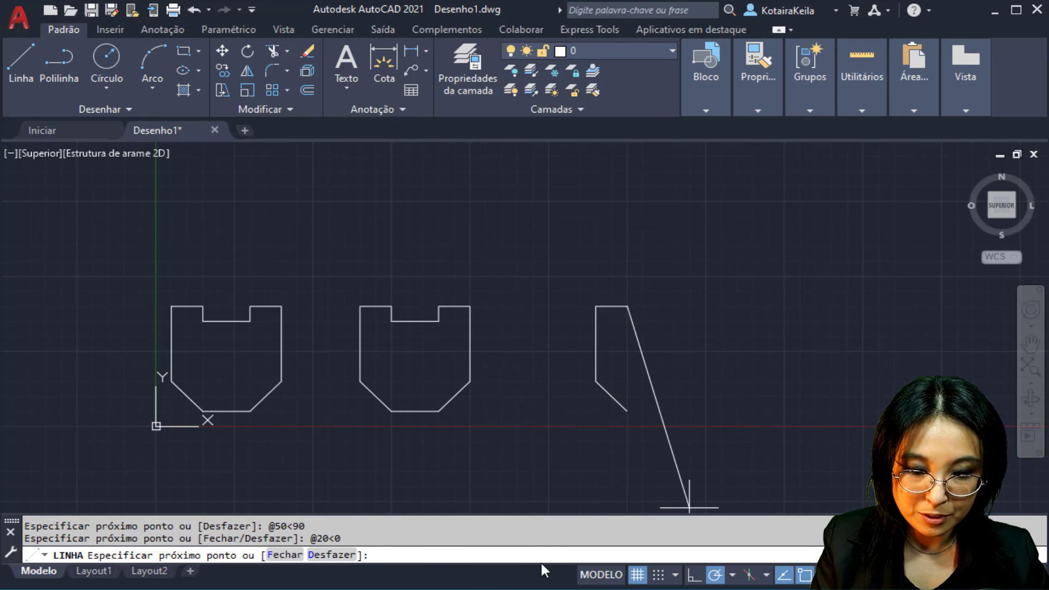
left_click(605, 562)
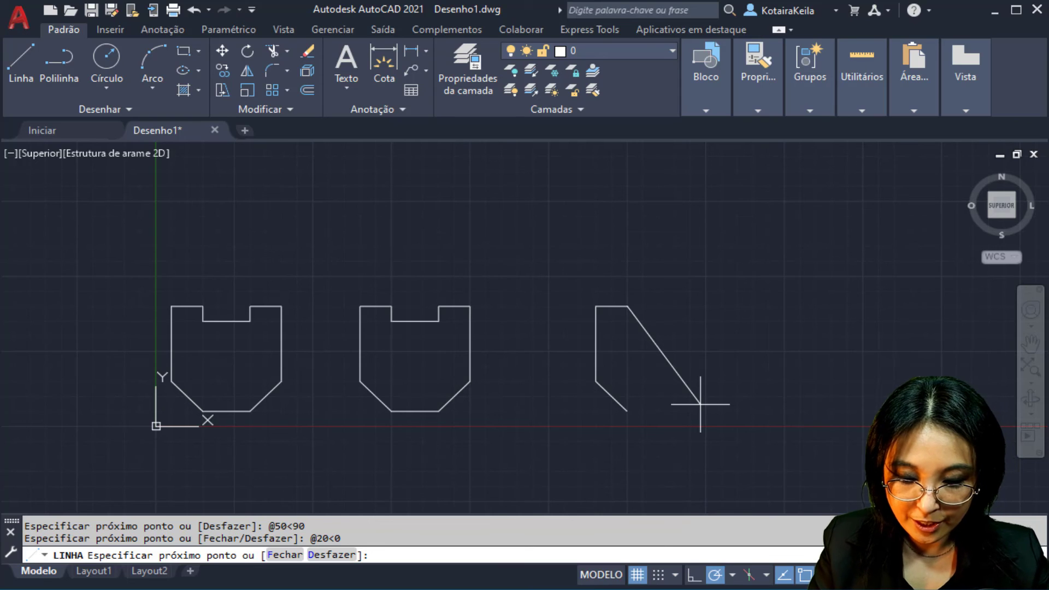
type("@10")
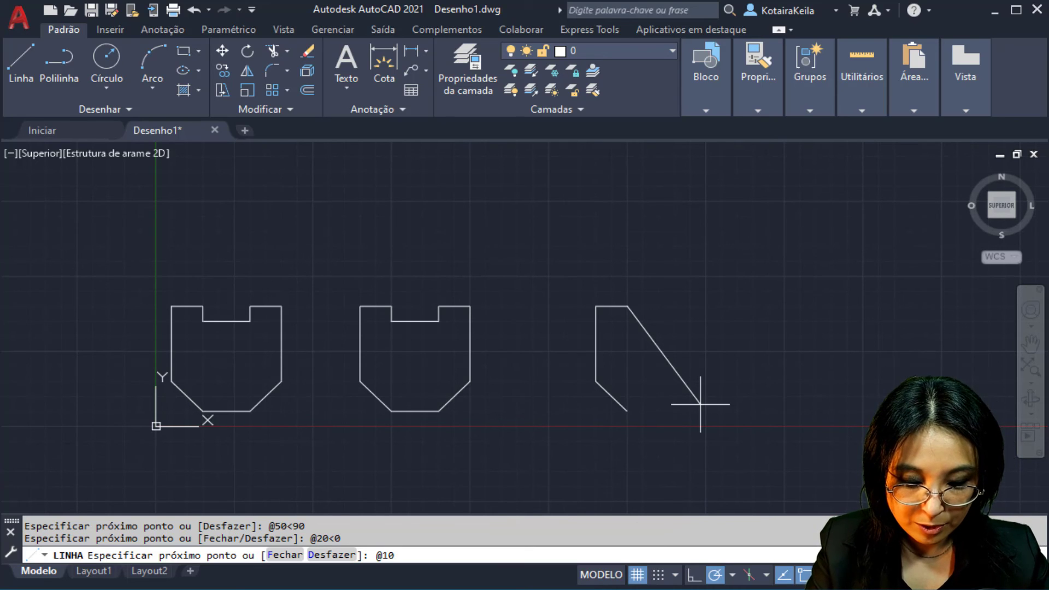
type("<270")
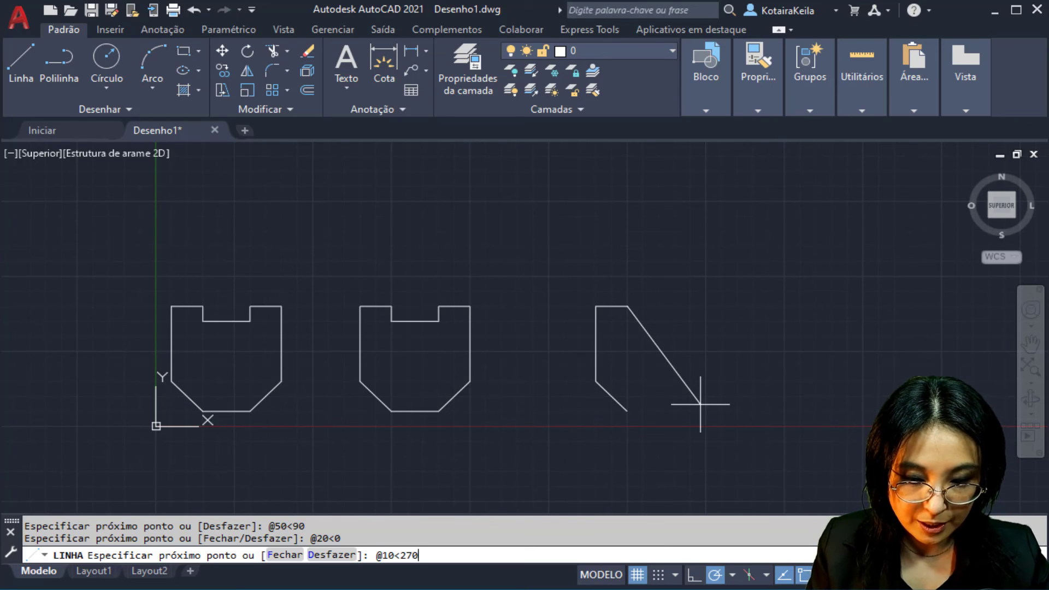
key("Return")
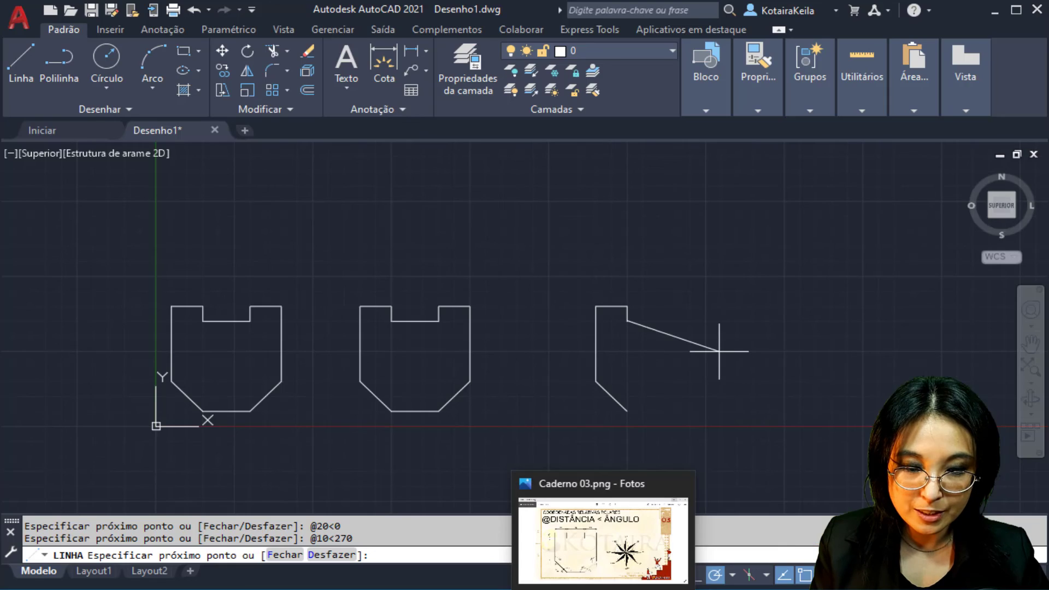
type("@30<0")
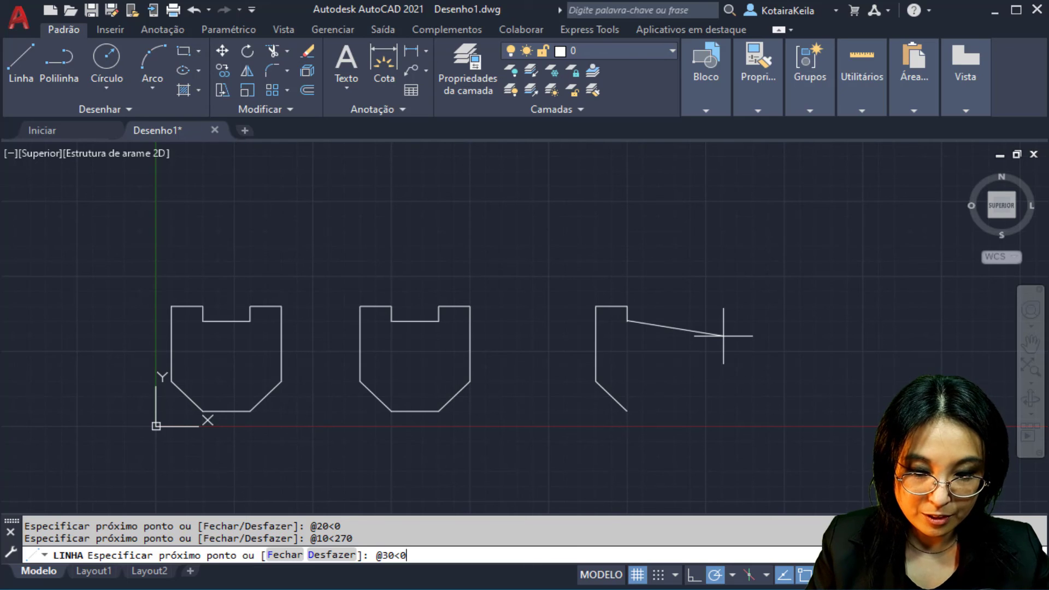
key("Return")
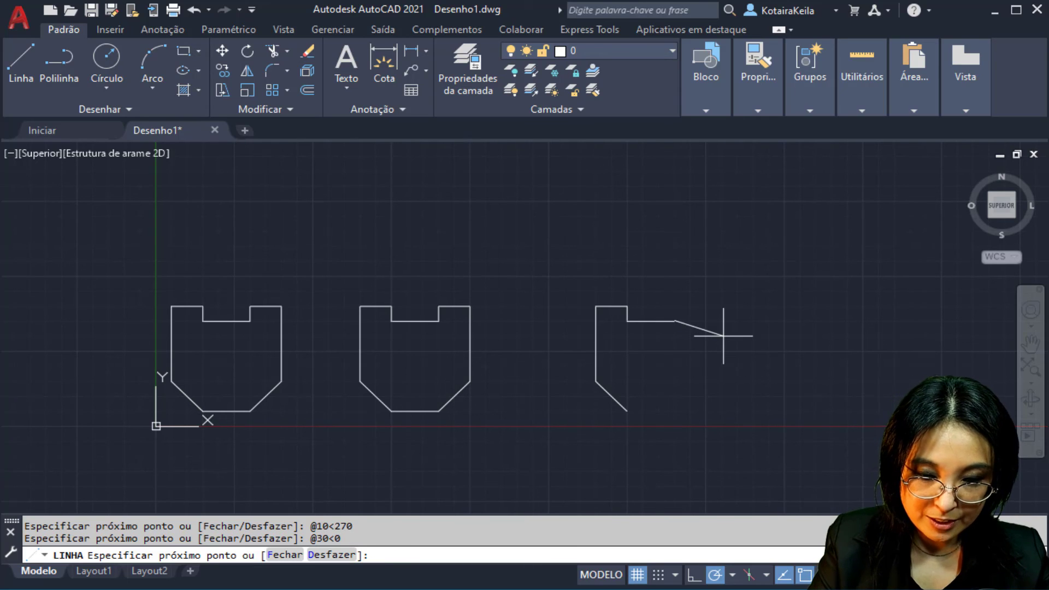
type("@10<90")
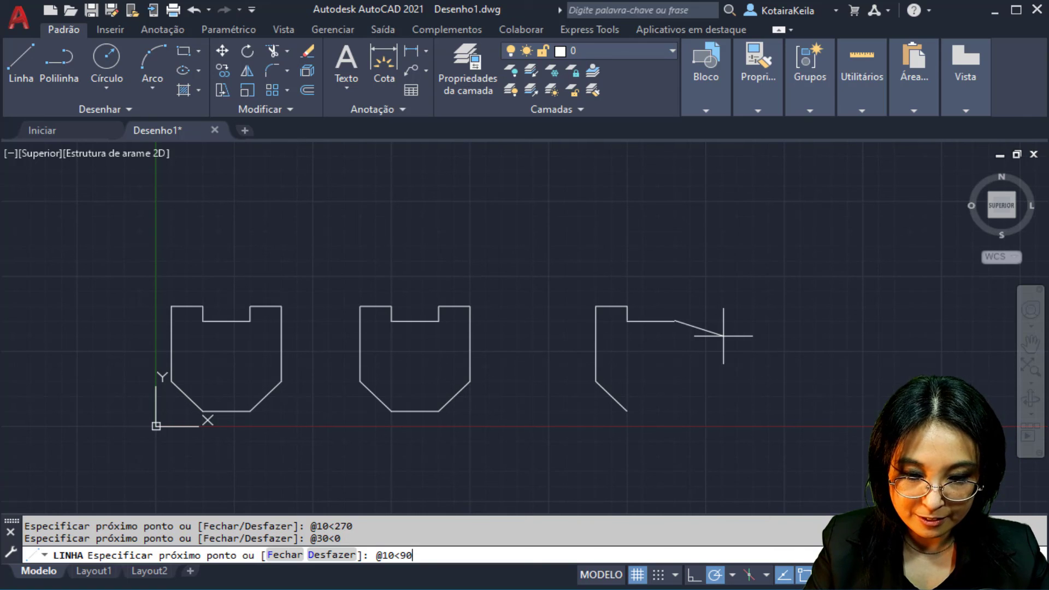
key("Return")
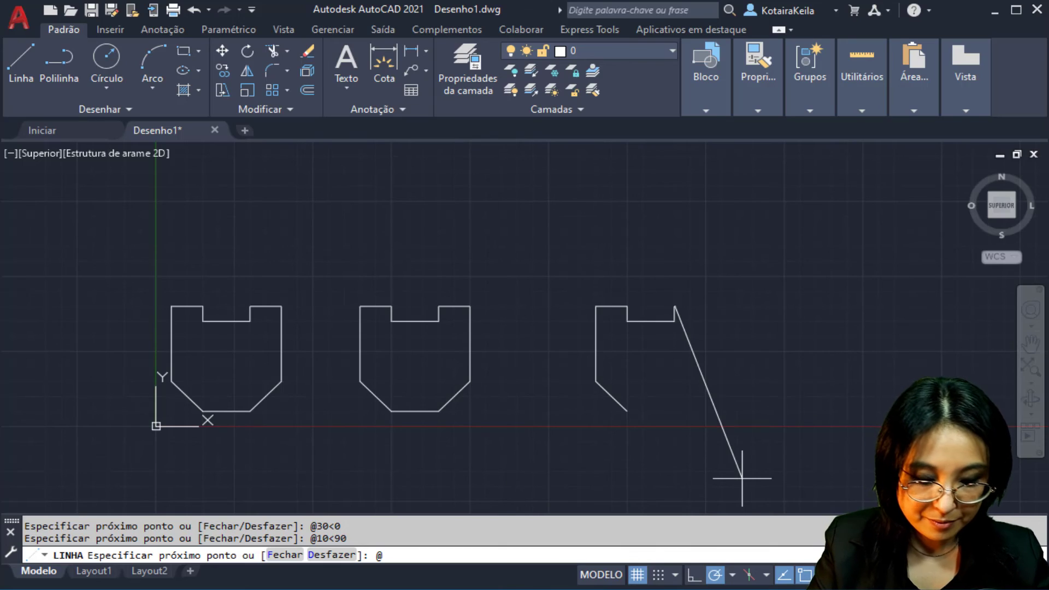
type("20")
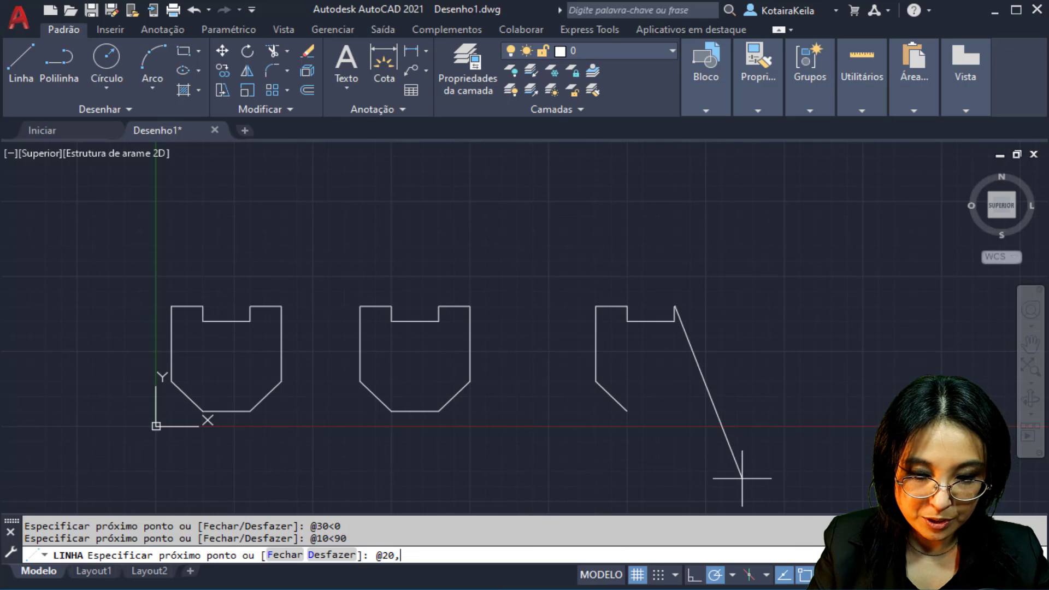
key("Return")
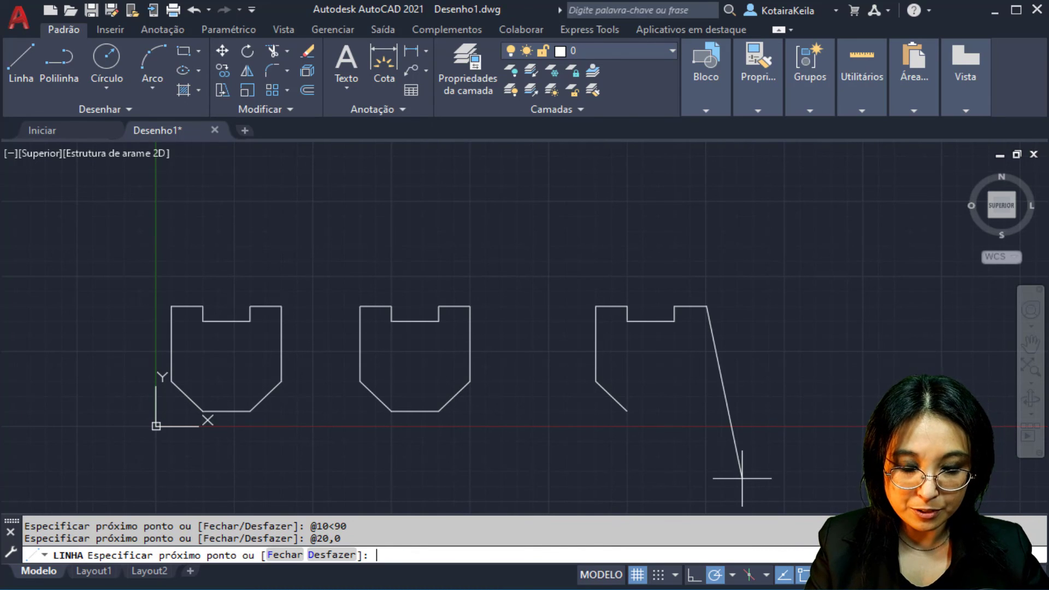
type("@")
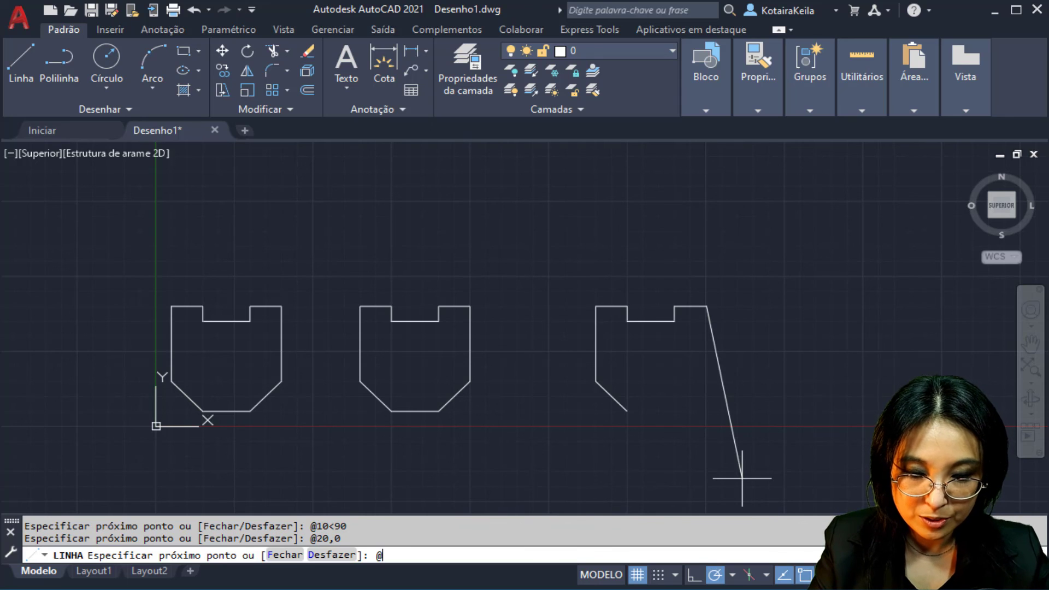
type("50")
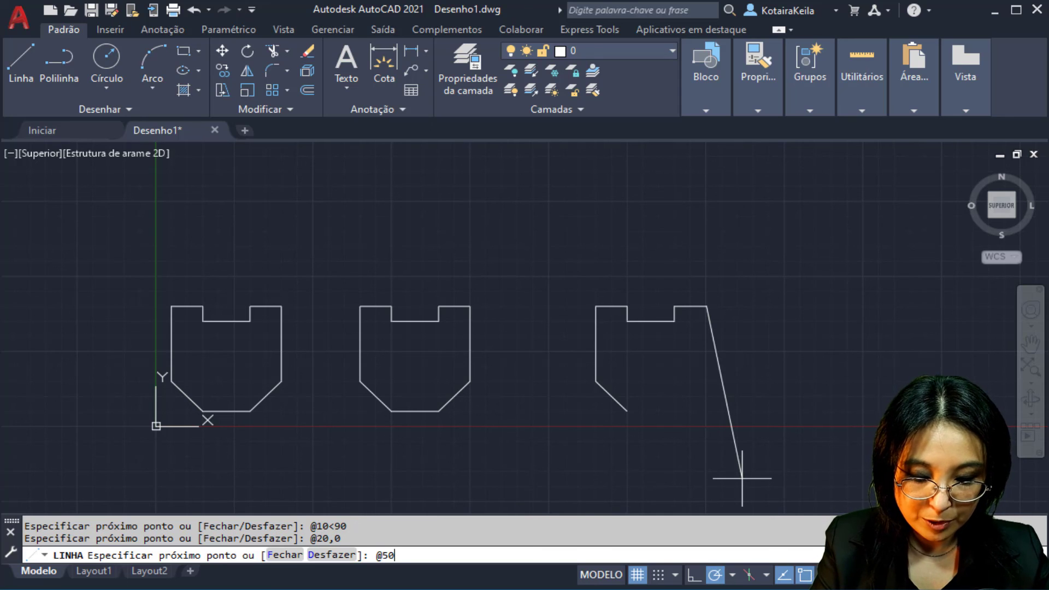
type("<270")
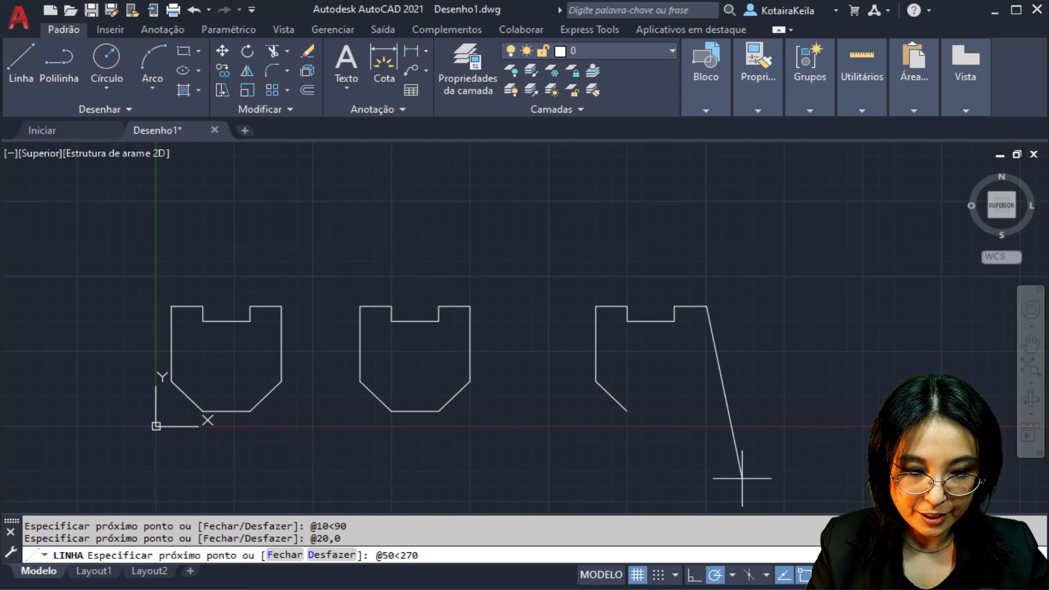
key("Return")
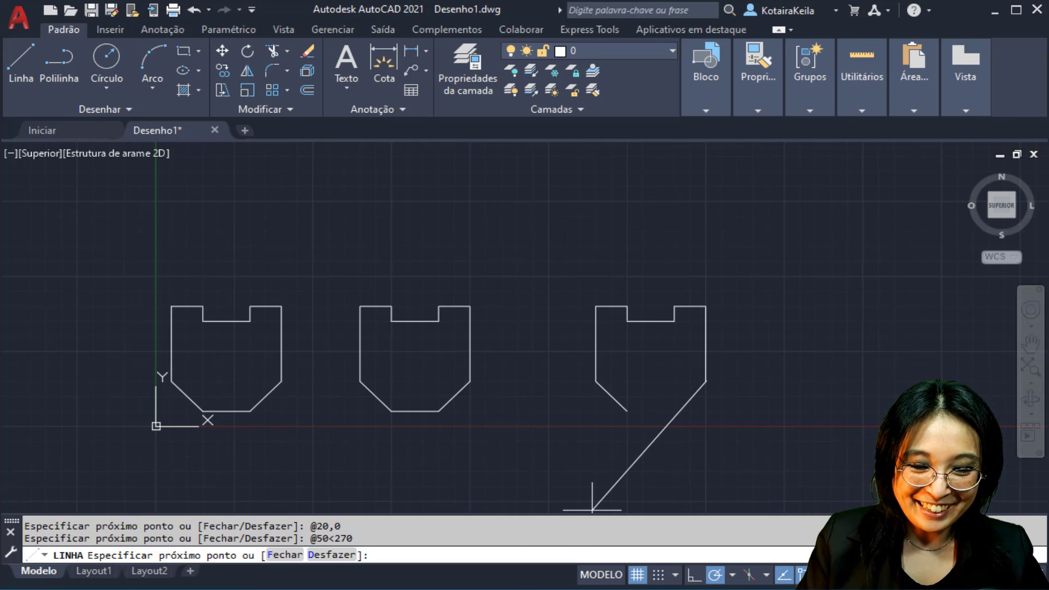
mouse_move(624, 582)
left_click(625, 567)
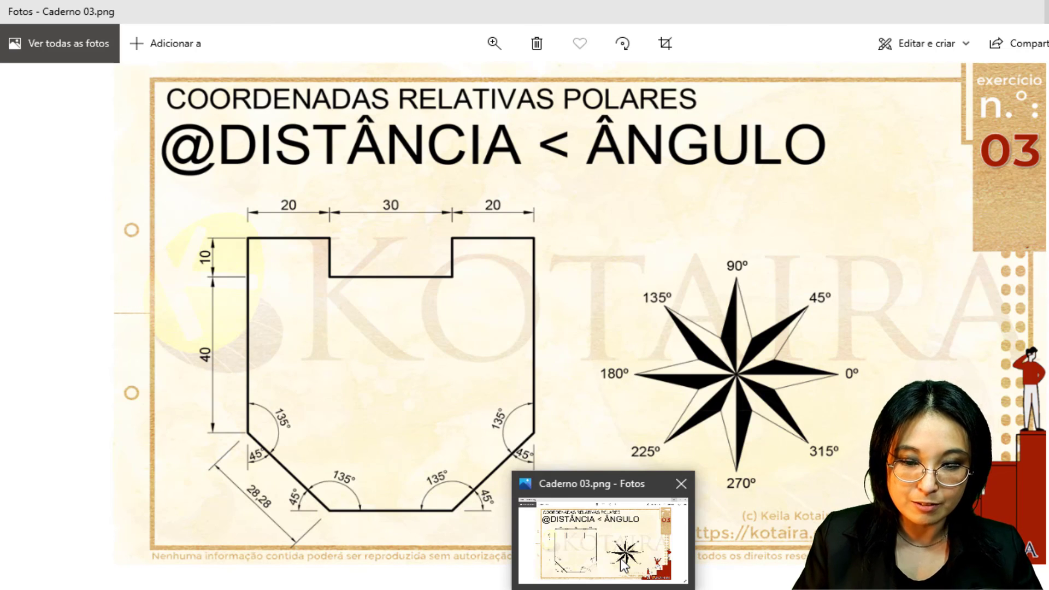
- Finish reviewing Caderno 03.png and return to the Desenho1 drawing
key("alt+Tab")
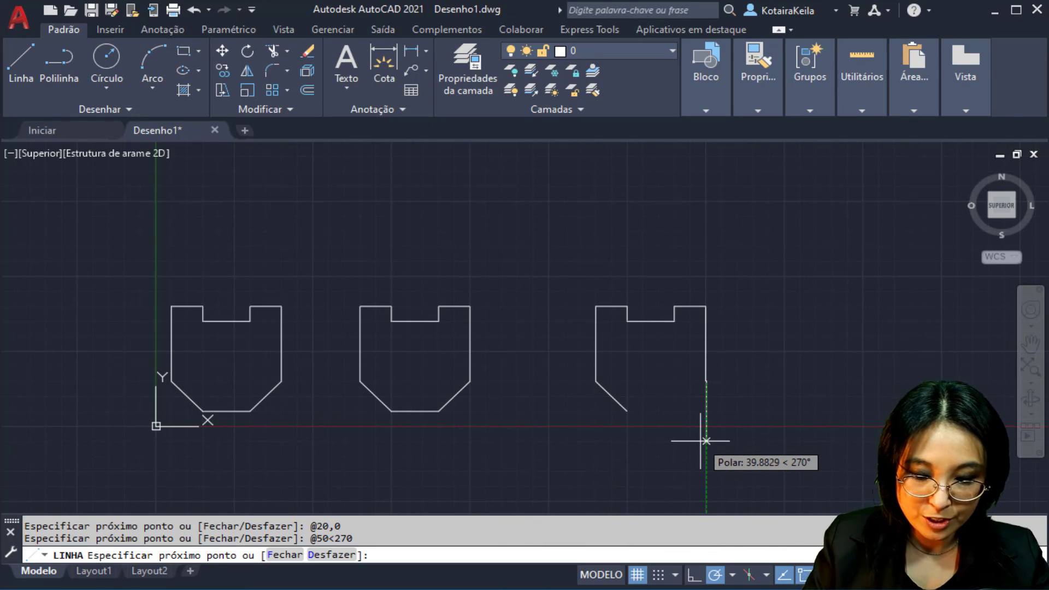
type("@2")
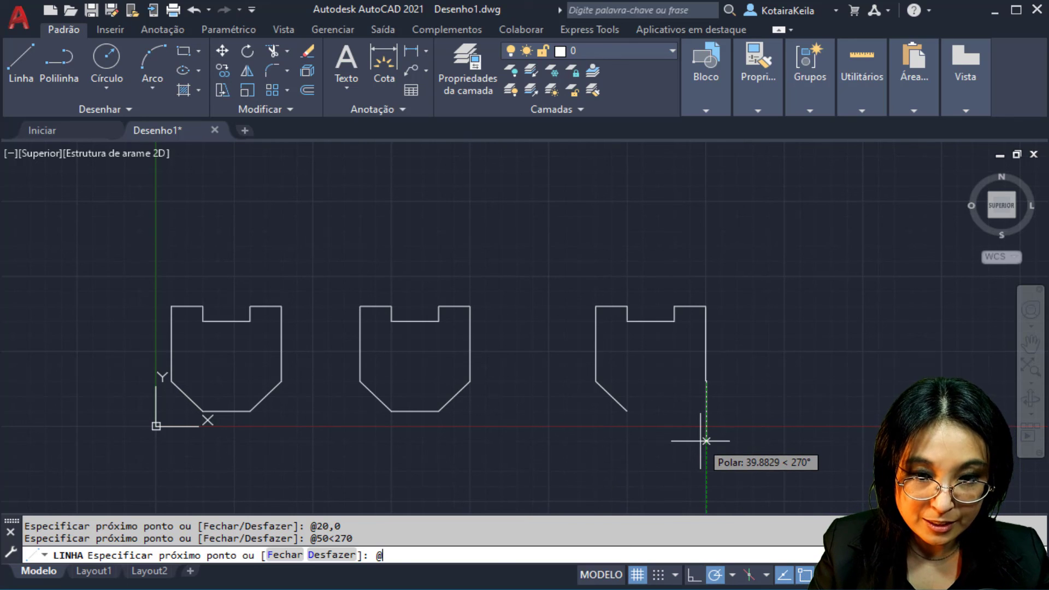
type("8.28")
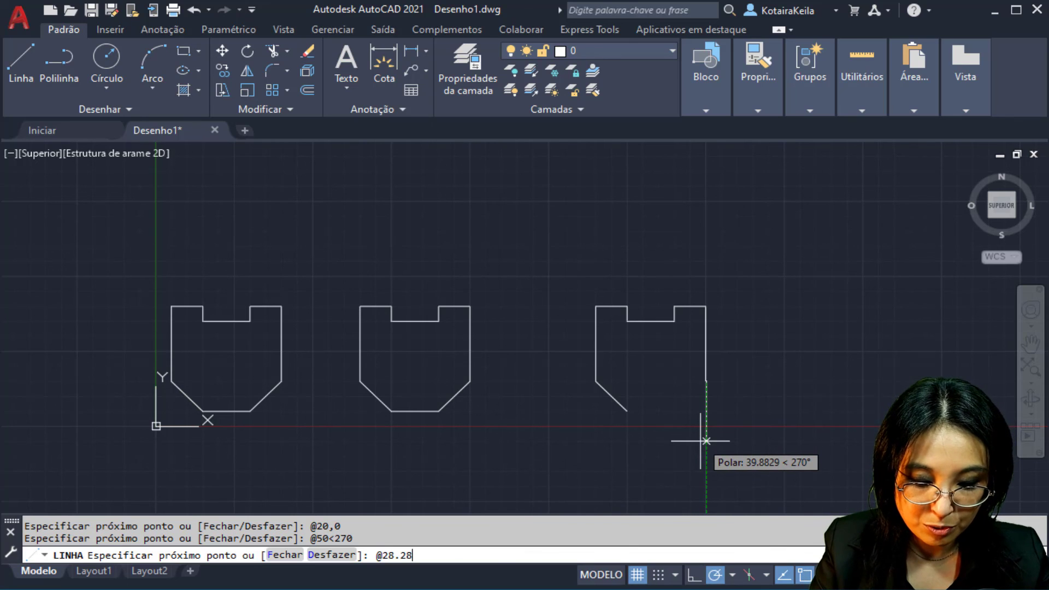
type("<")
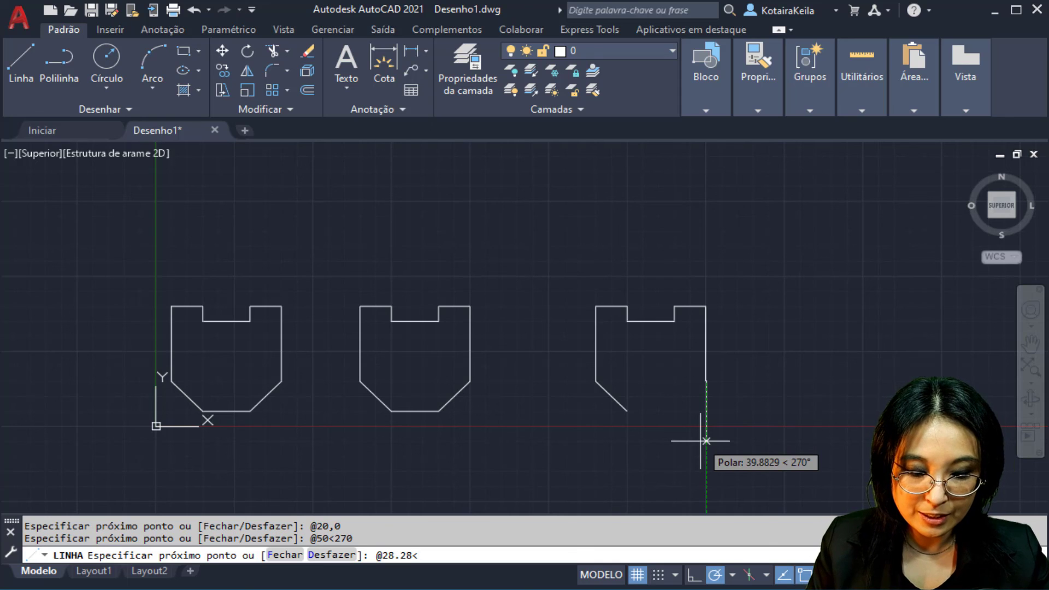
type("225")
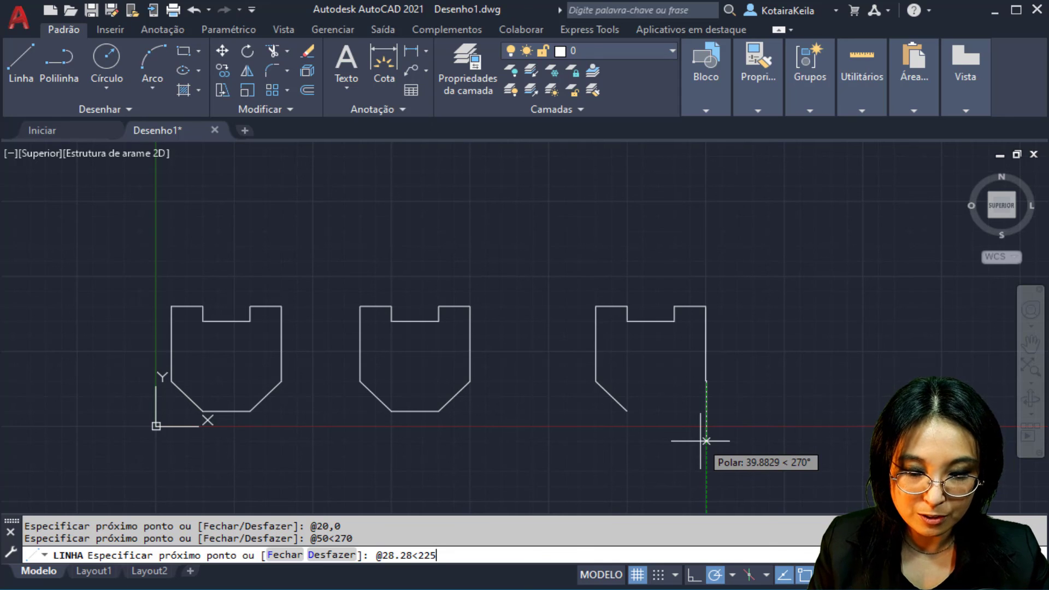
key("Return")
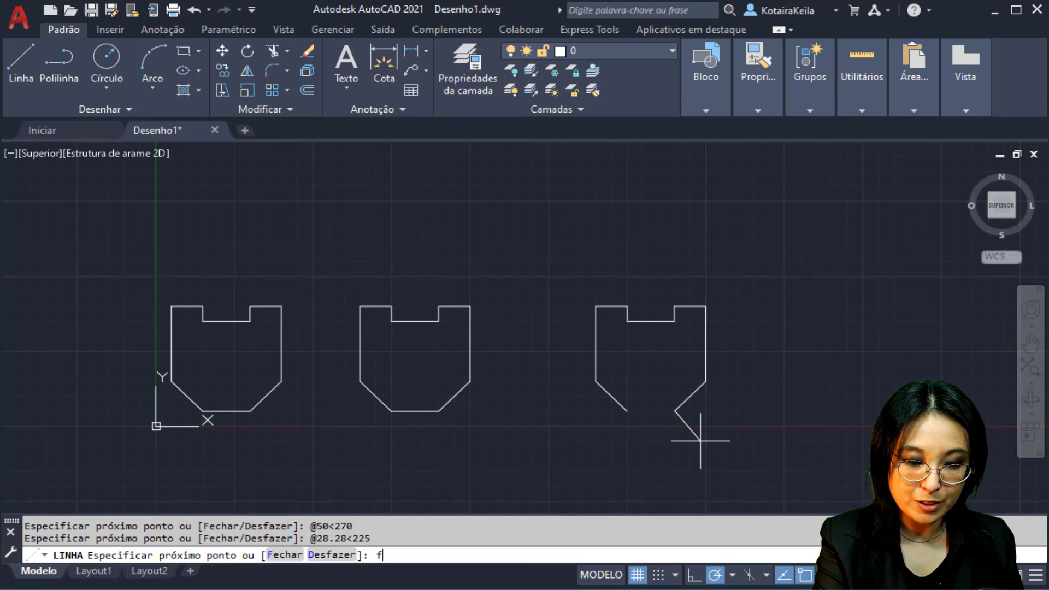
key("Return")
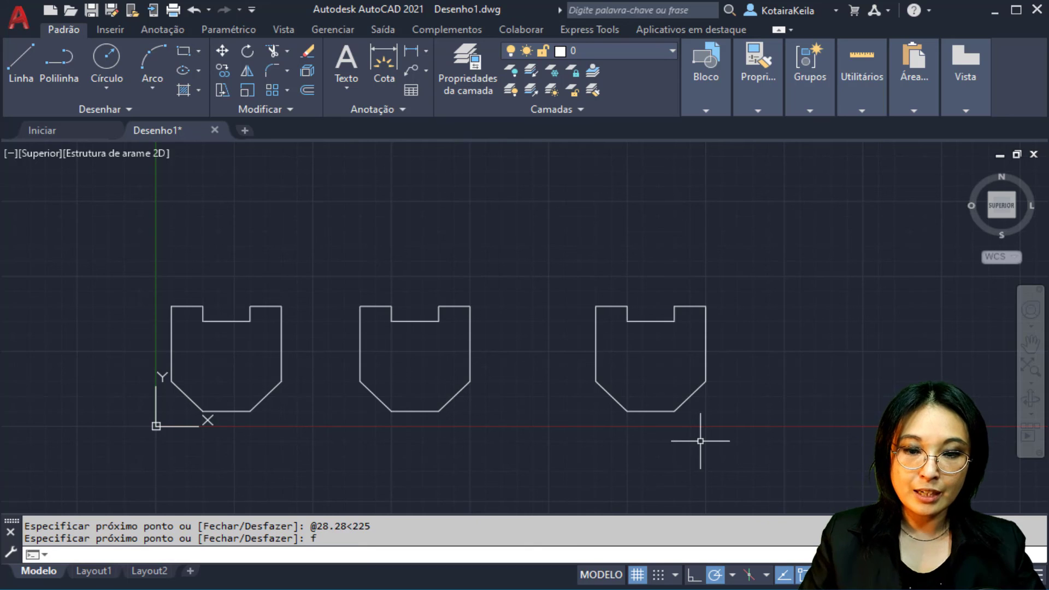
scroll(701, 440, "down", 3)
scroll(601, 409, "up", 3)
middle_click_drag(868, 430, 688, 391)
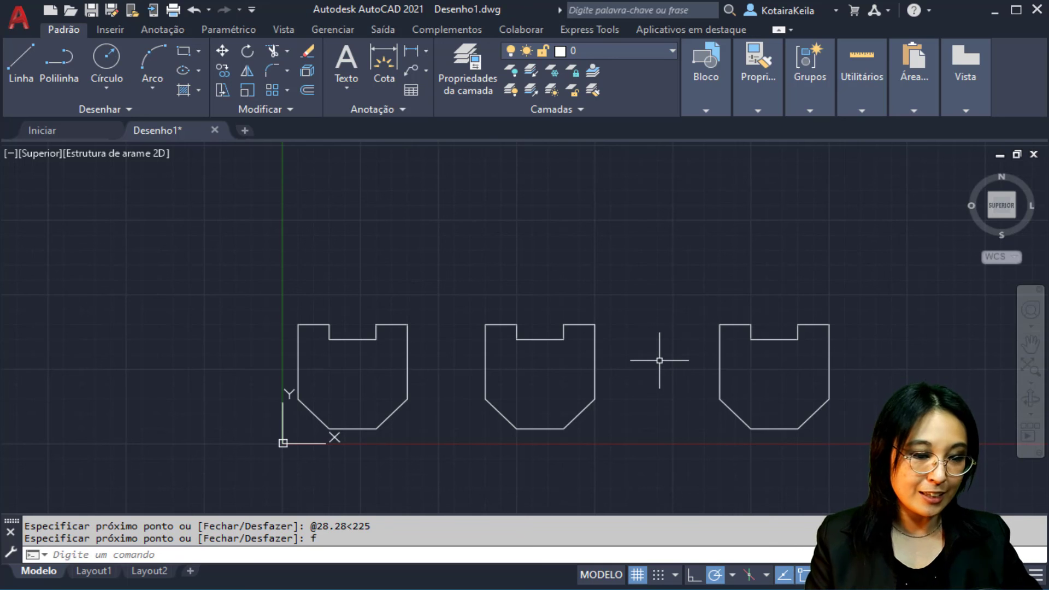
key("alt+Tab")
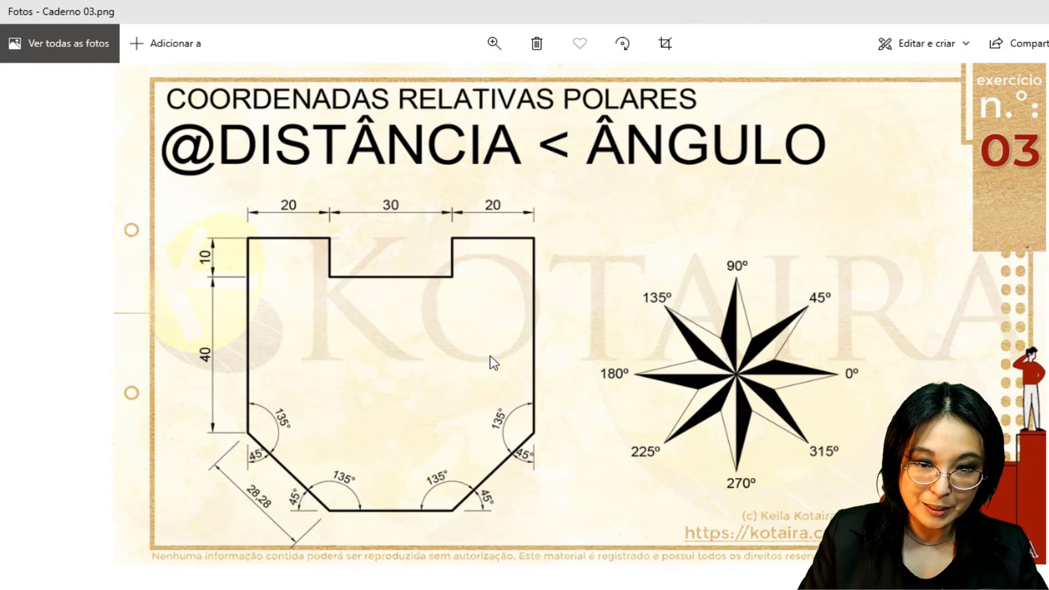